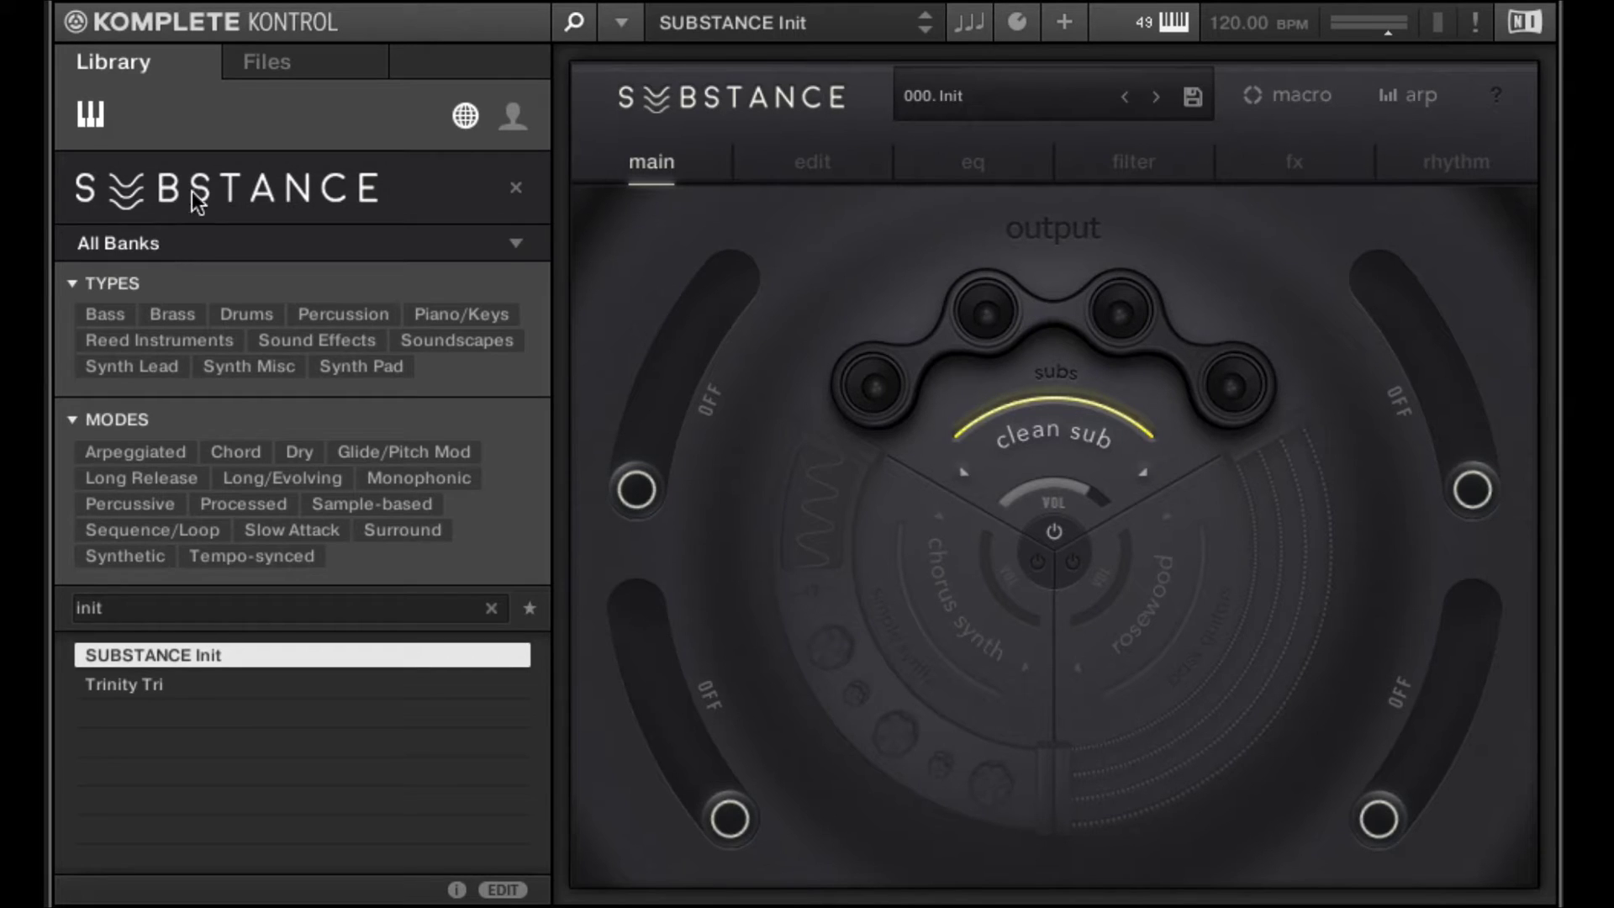
left_click(353, 243)
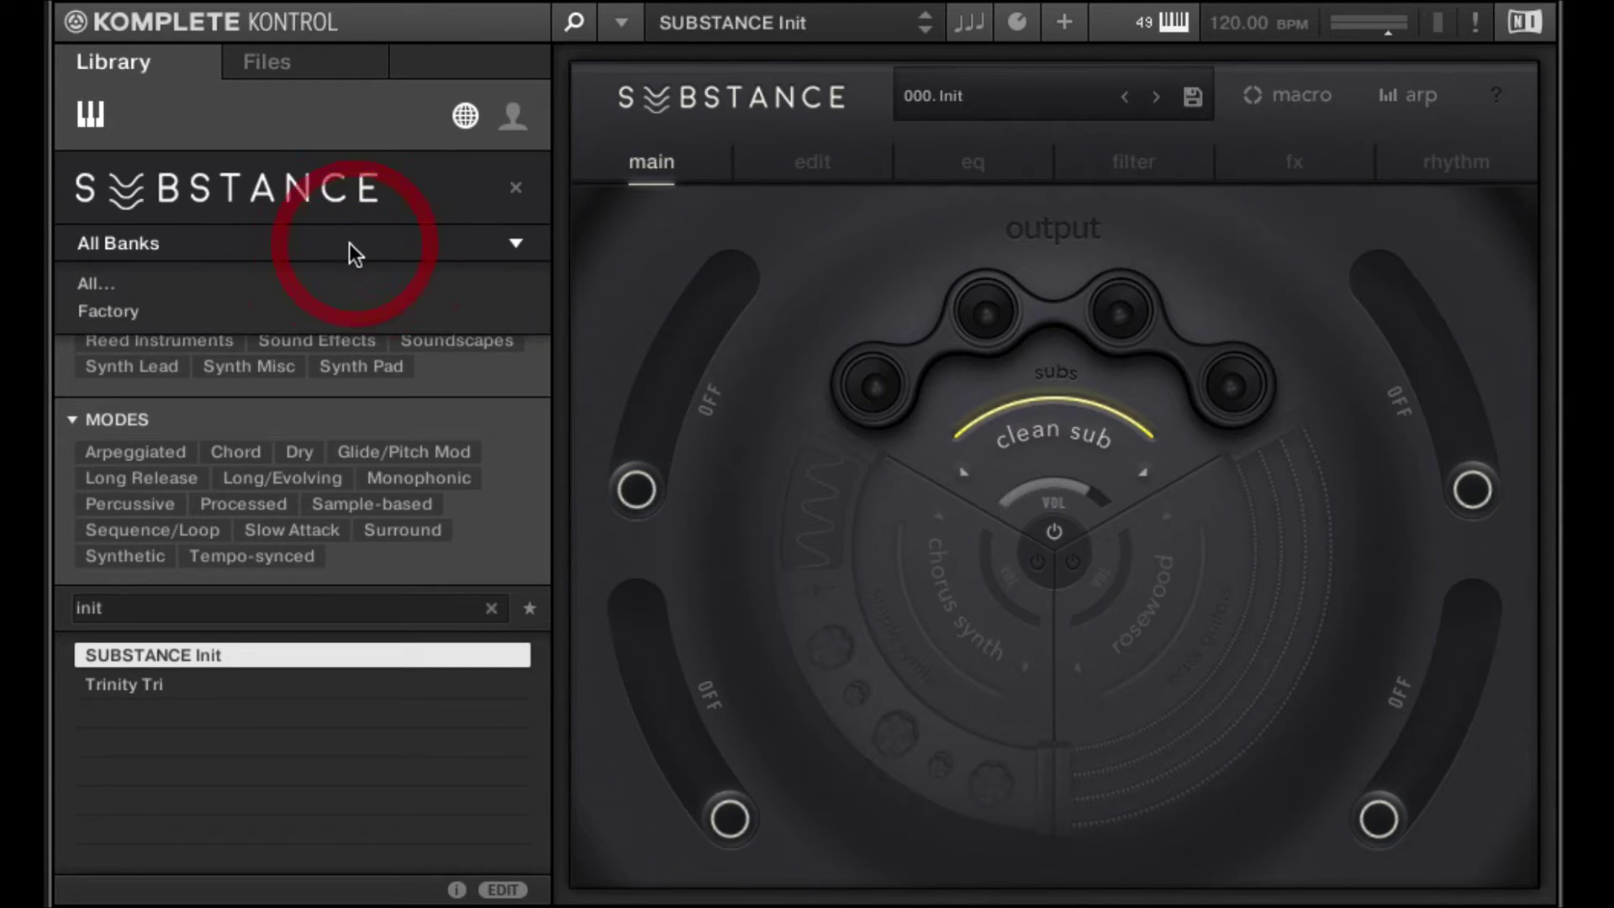
left_click(128, 306)
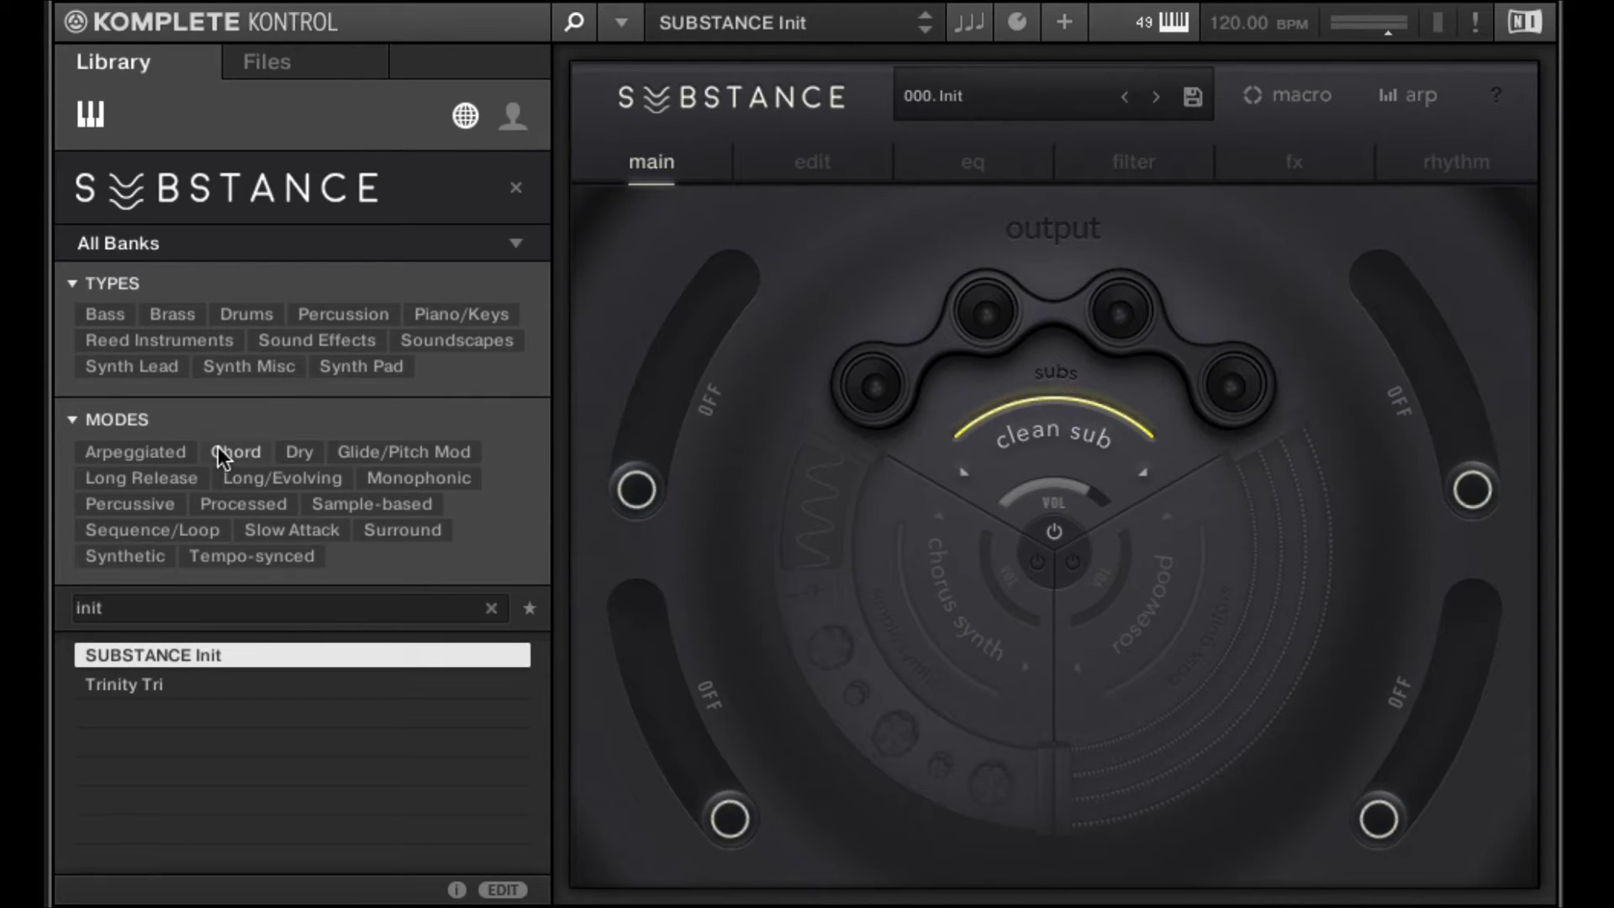
left_click(403, 530)
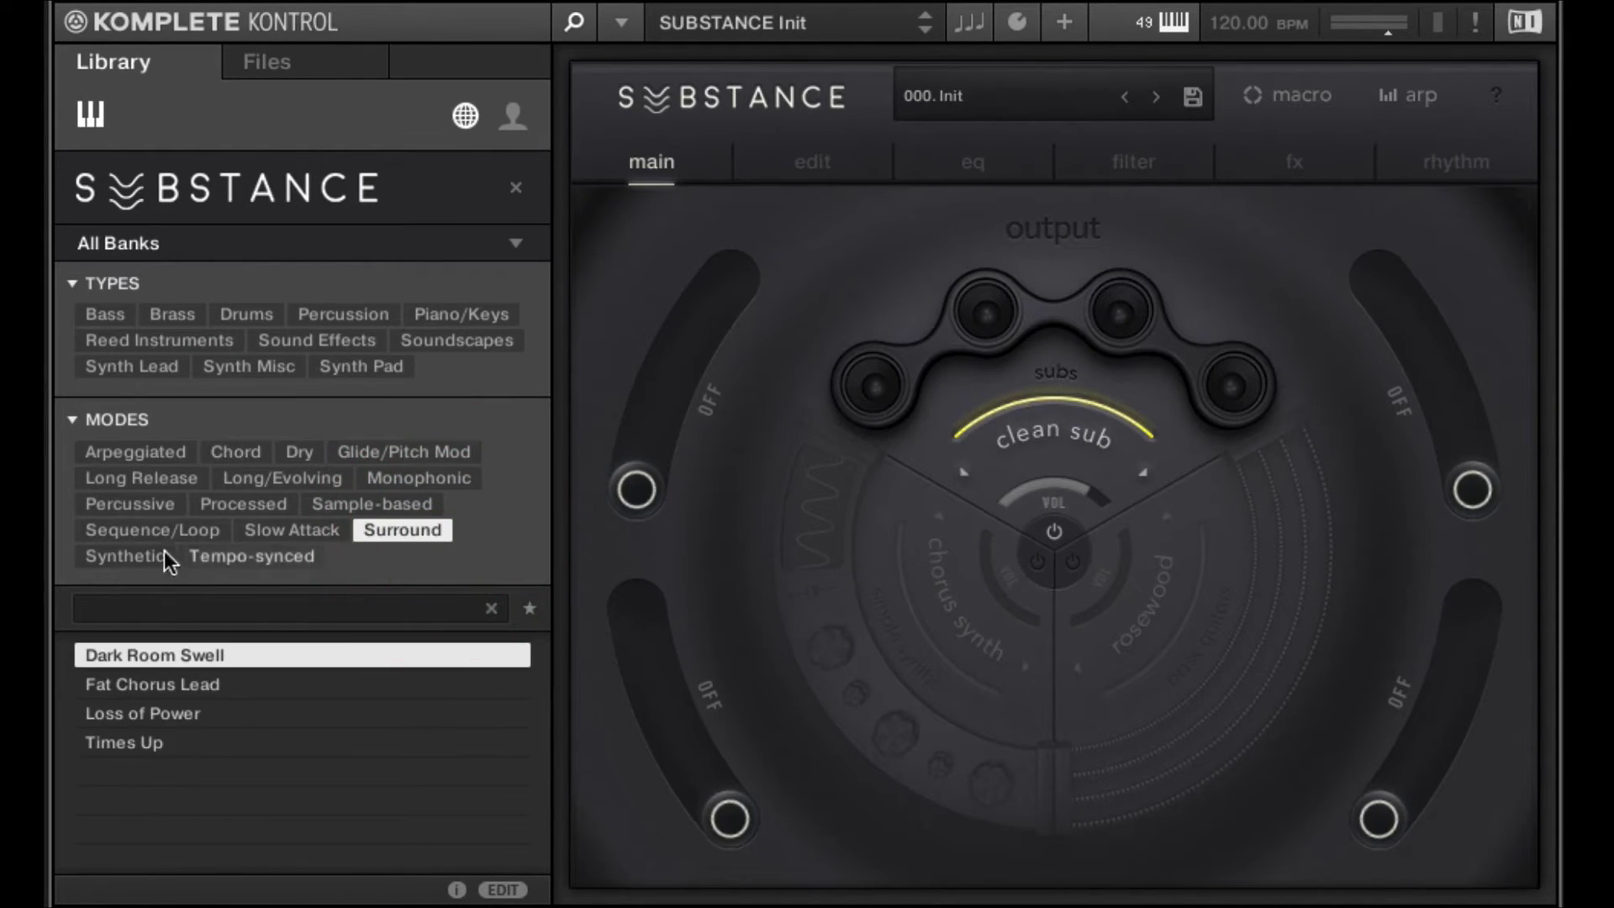
left_click(134, 556)
left_click(155, 529)
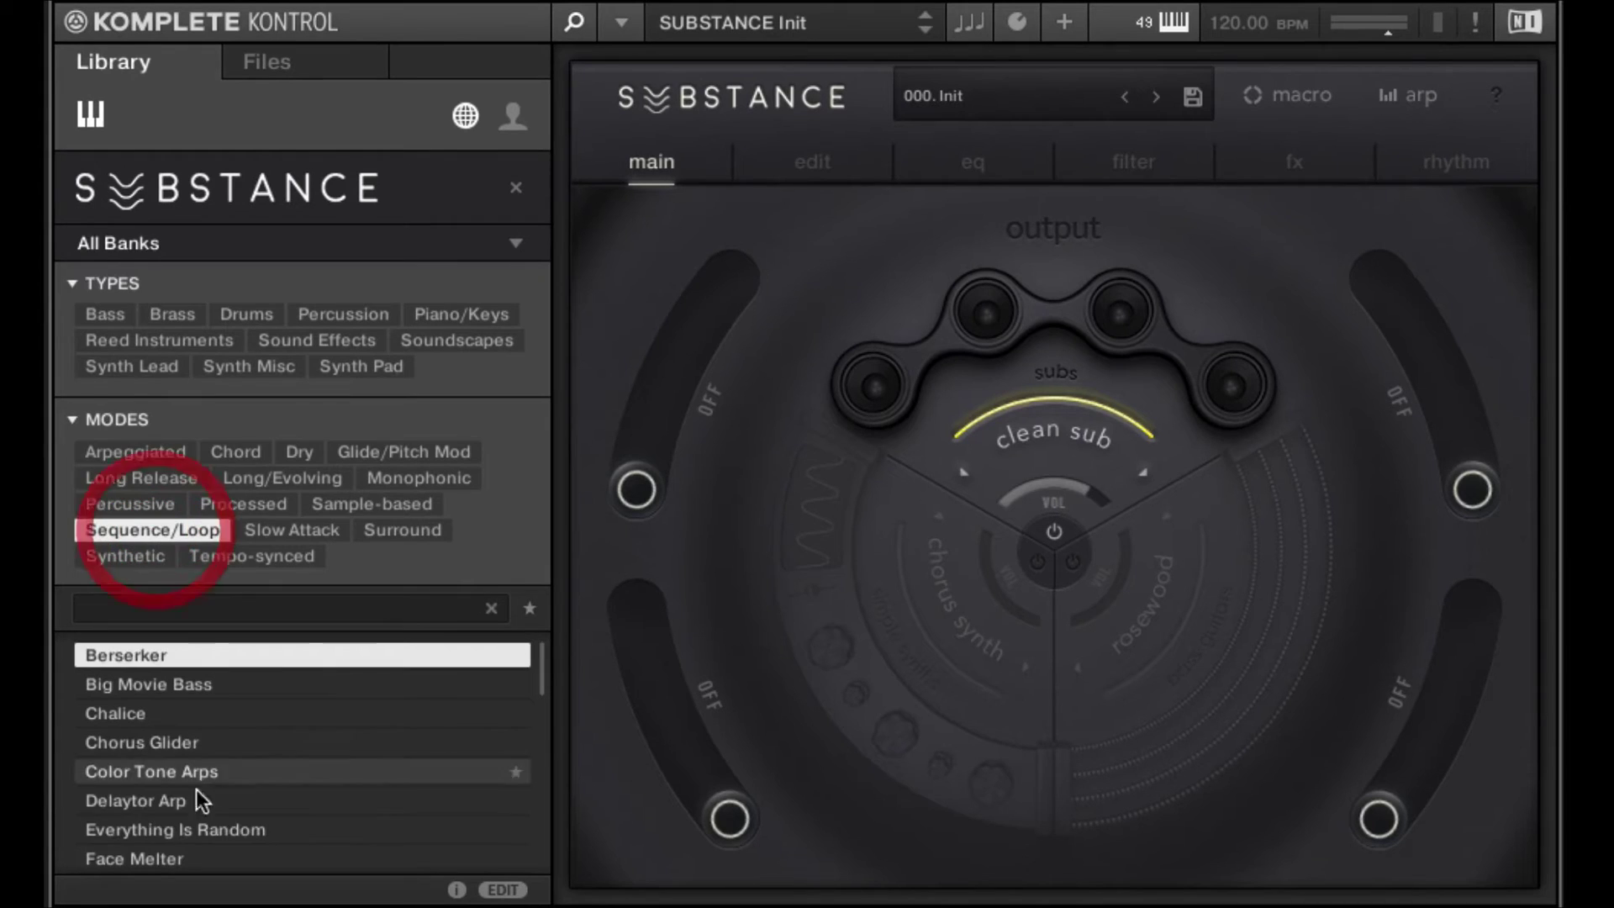
left_click(149, 800)
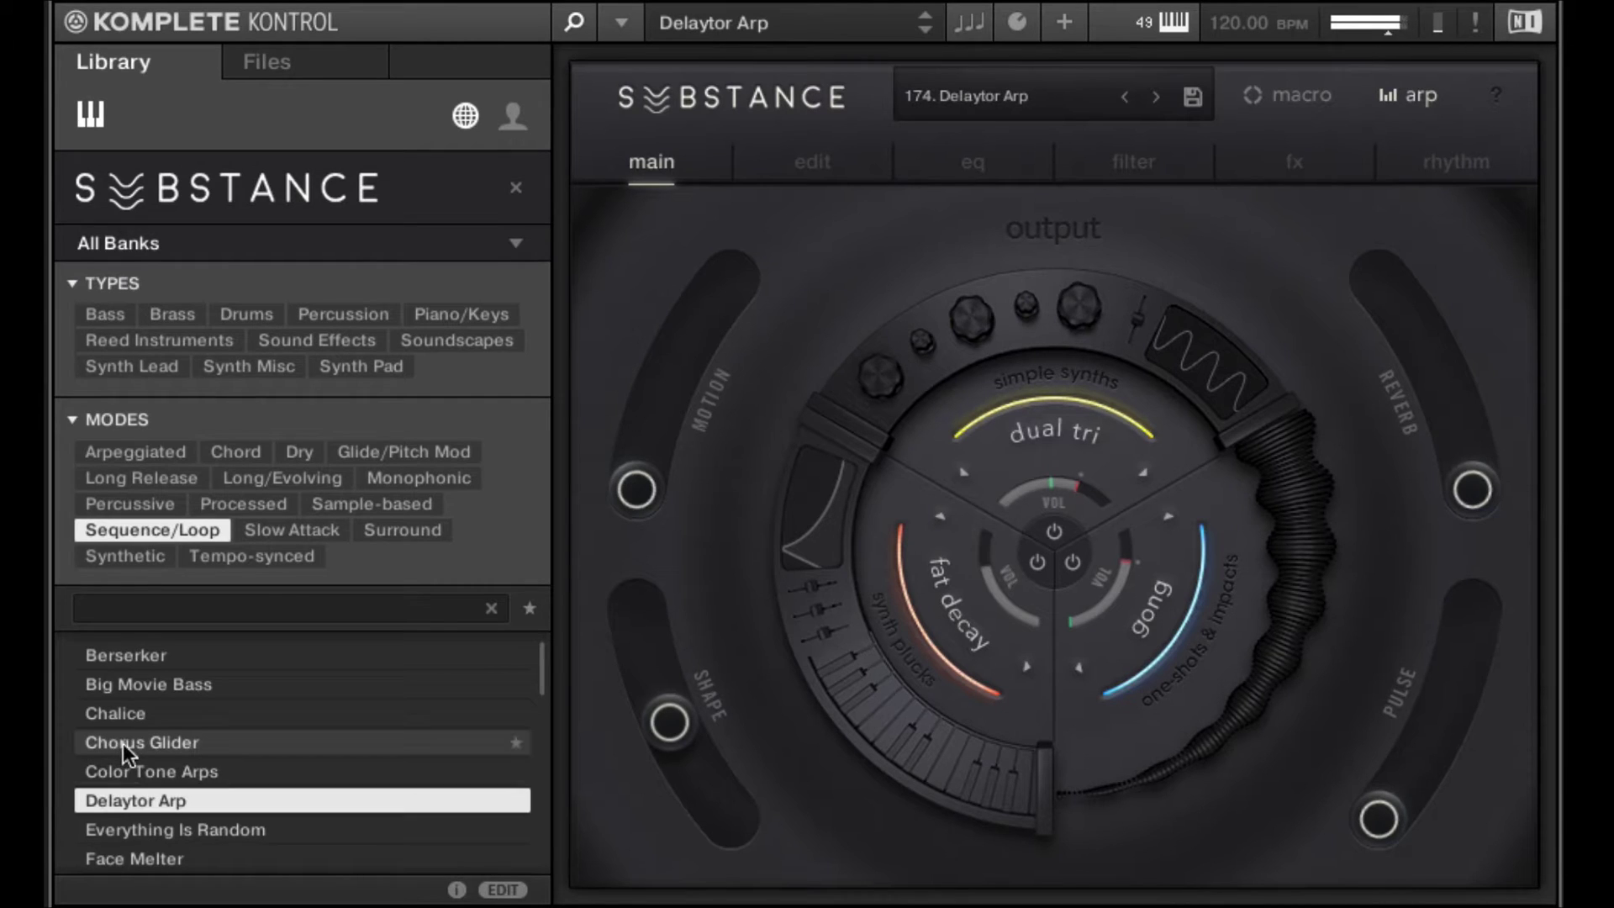
left_click(118, 711)
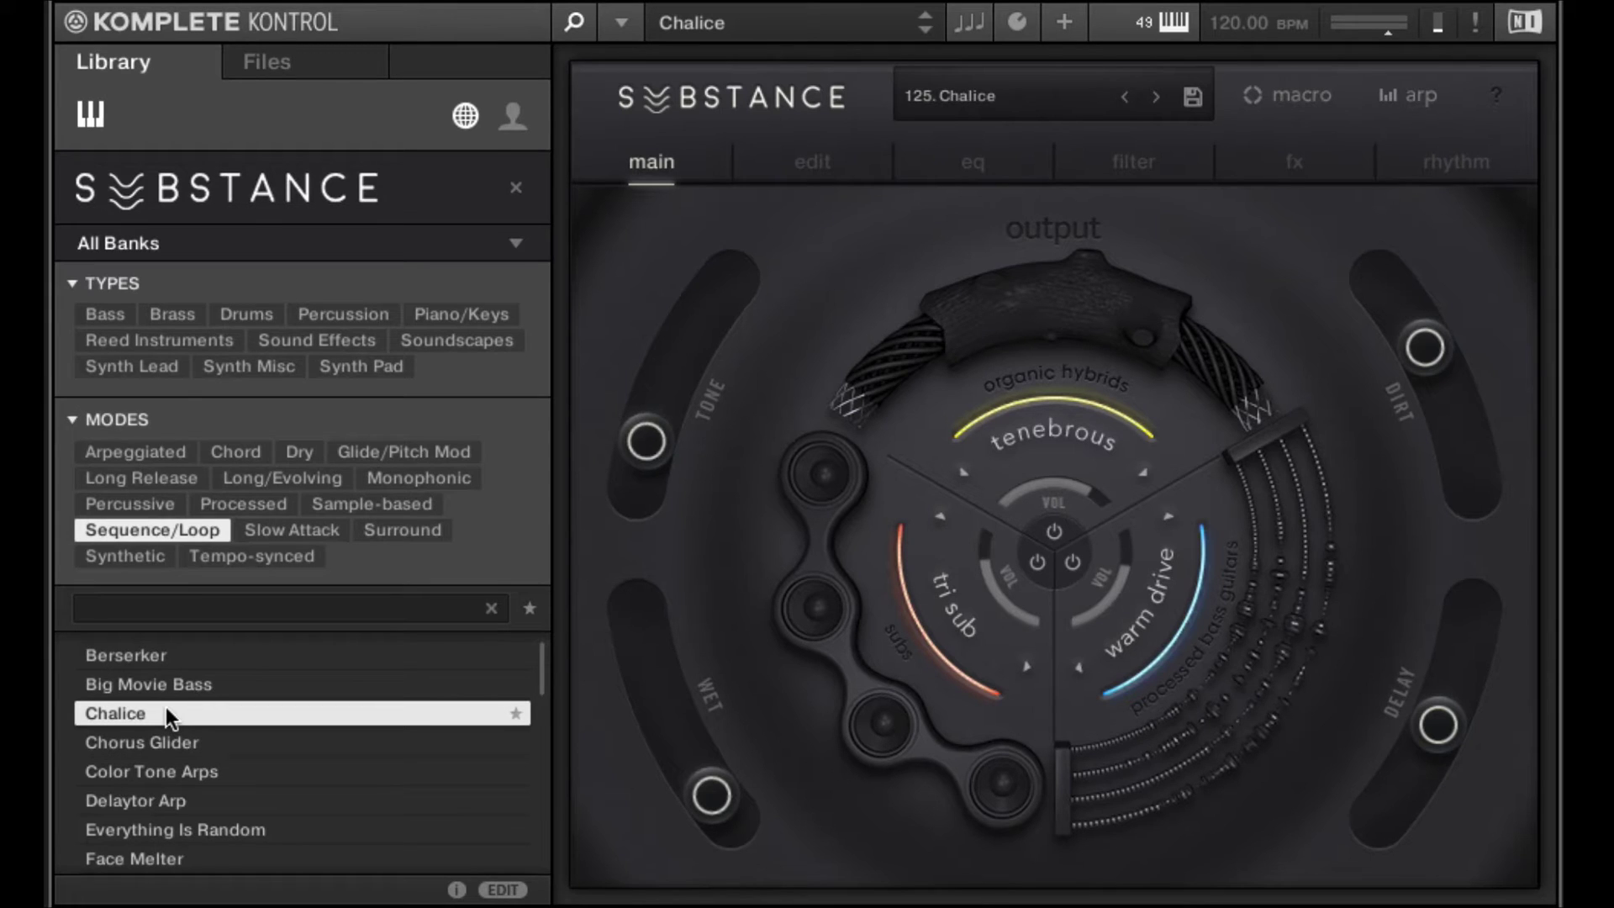
left_click(153, 530)
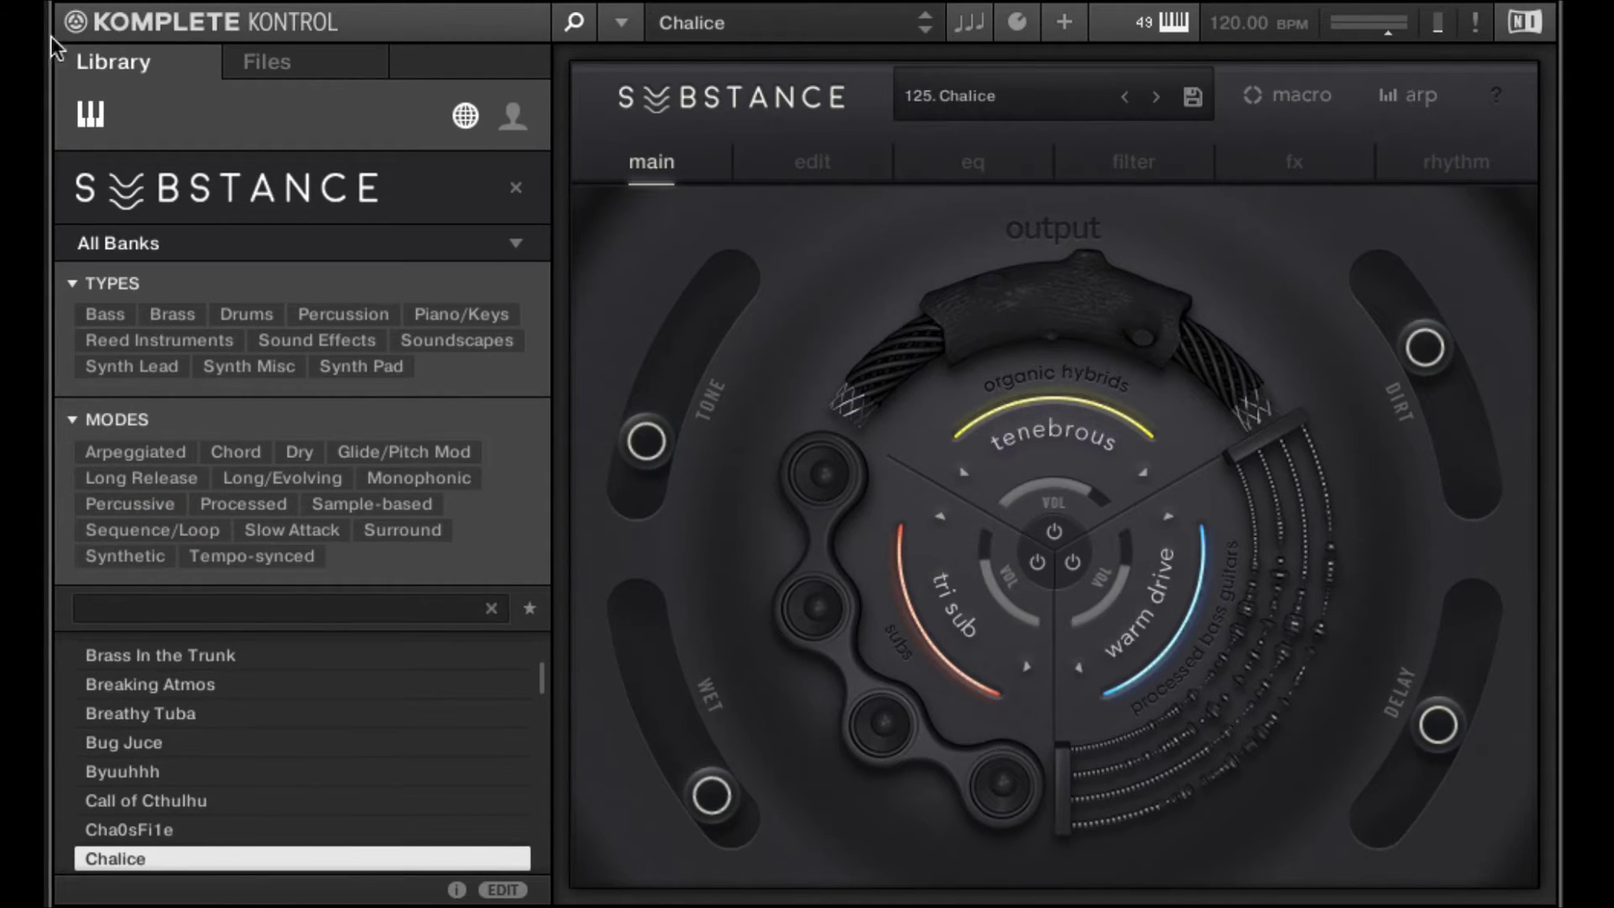
left_click(205, 607)
type("init")
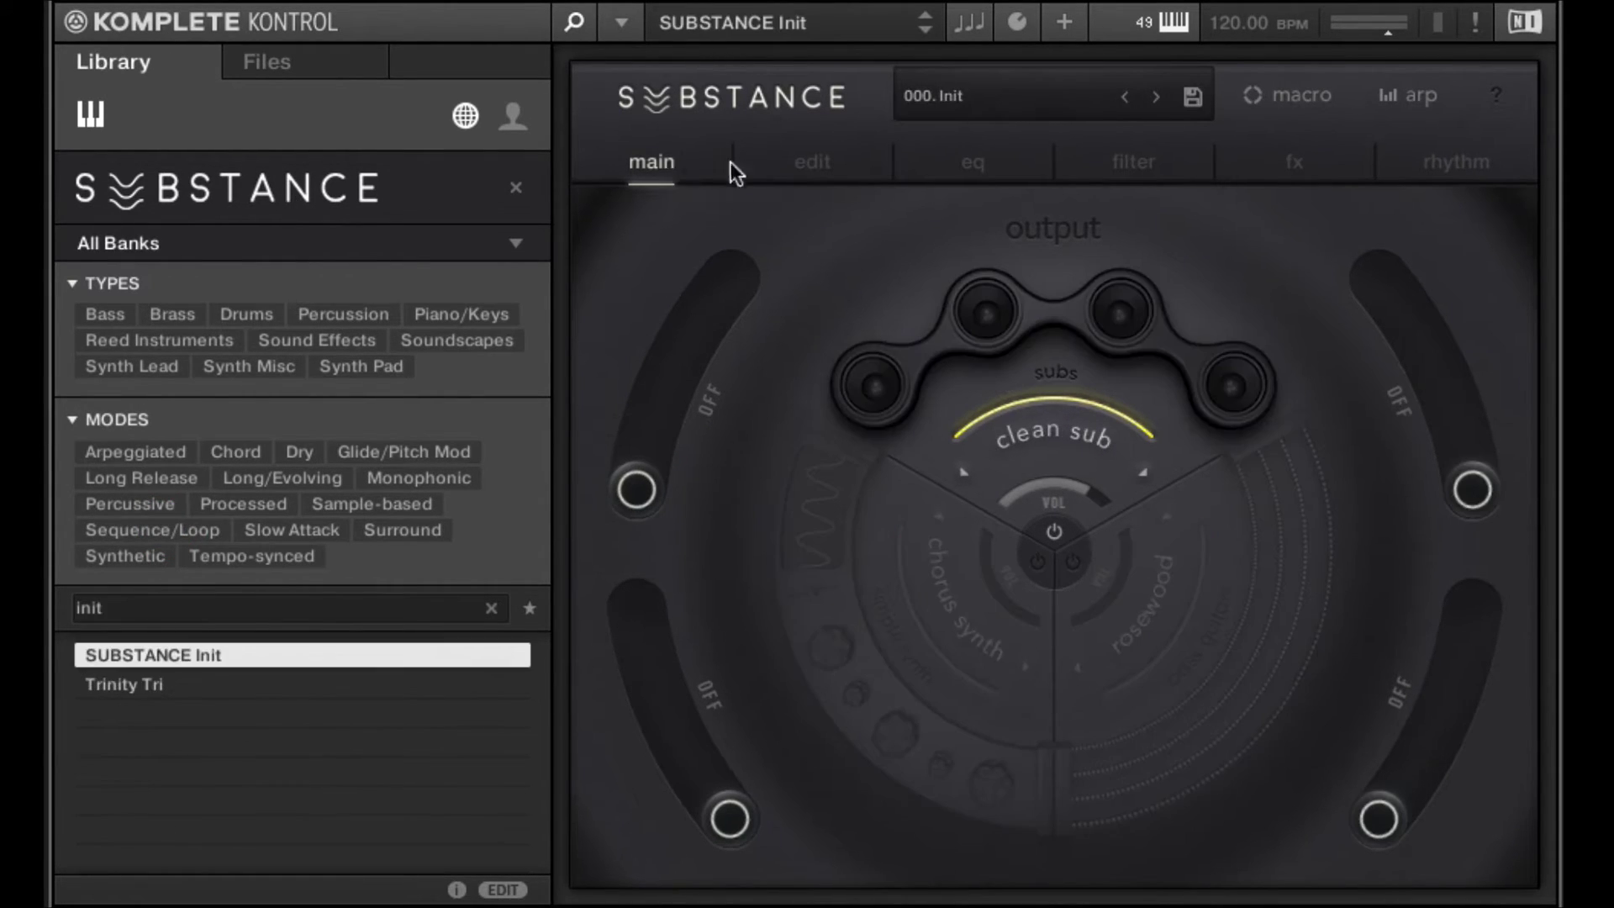
left_click(775, 163)
left_click(944, 164)
left_click(1131, 160)
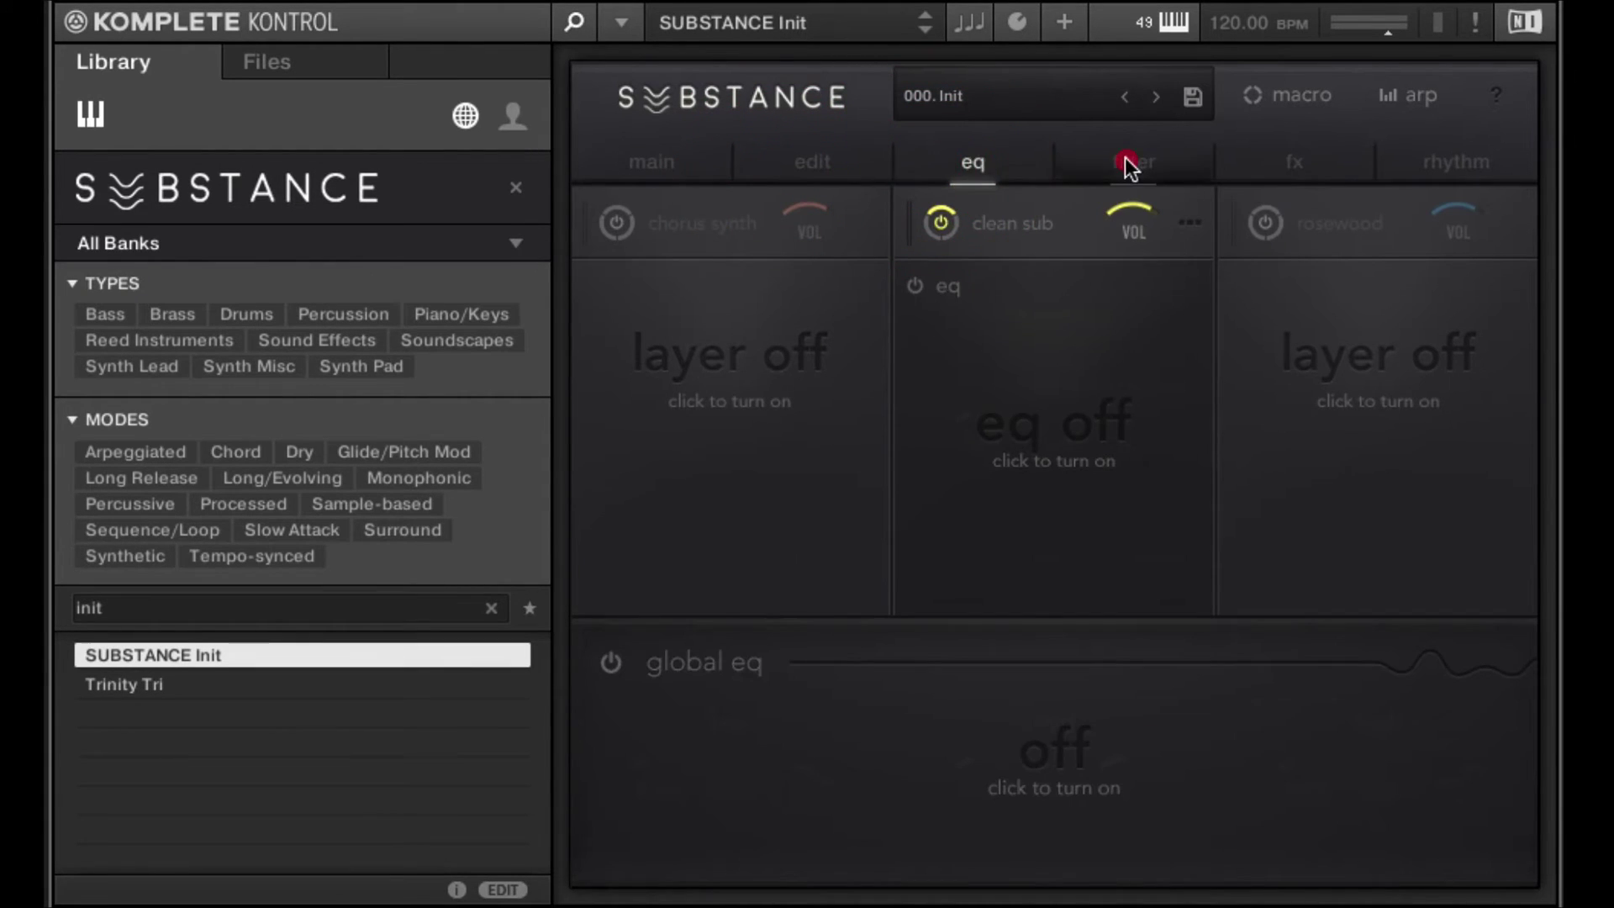
left_click(1294, 160)
left_click(1473, 161)
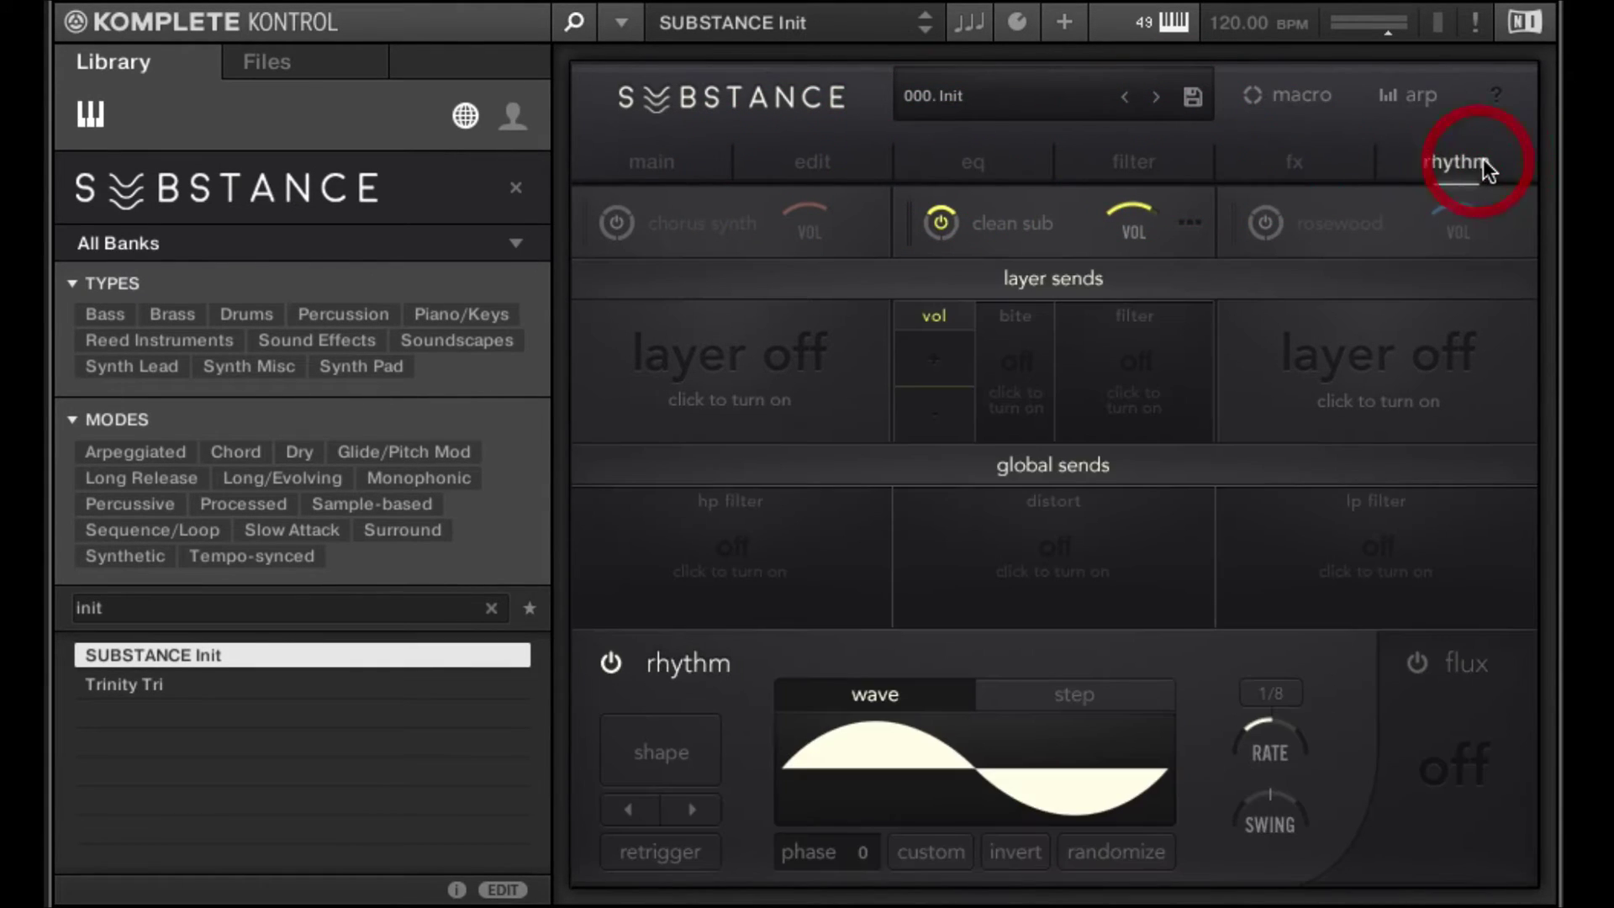
left_click(1274, 95)
left_click(636, 165)
left_click(1262, 96)
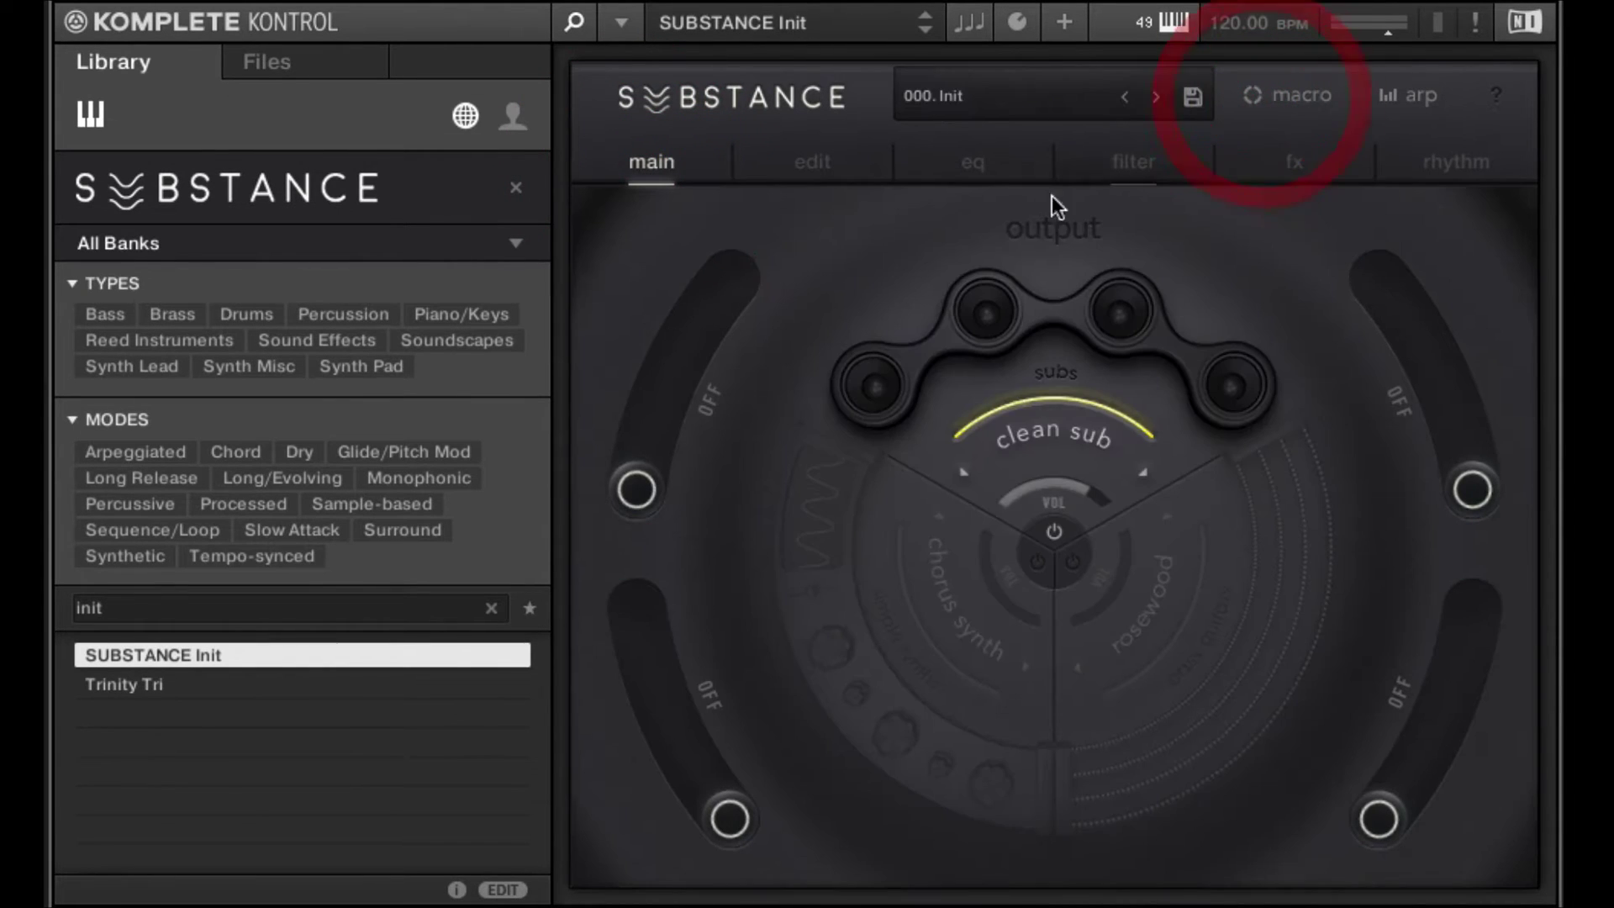
left_click(1300, 94)
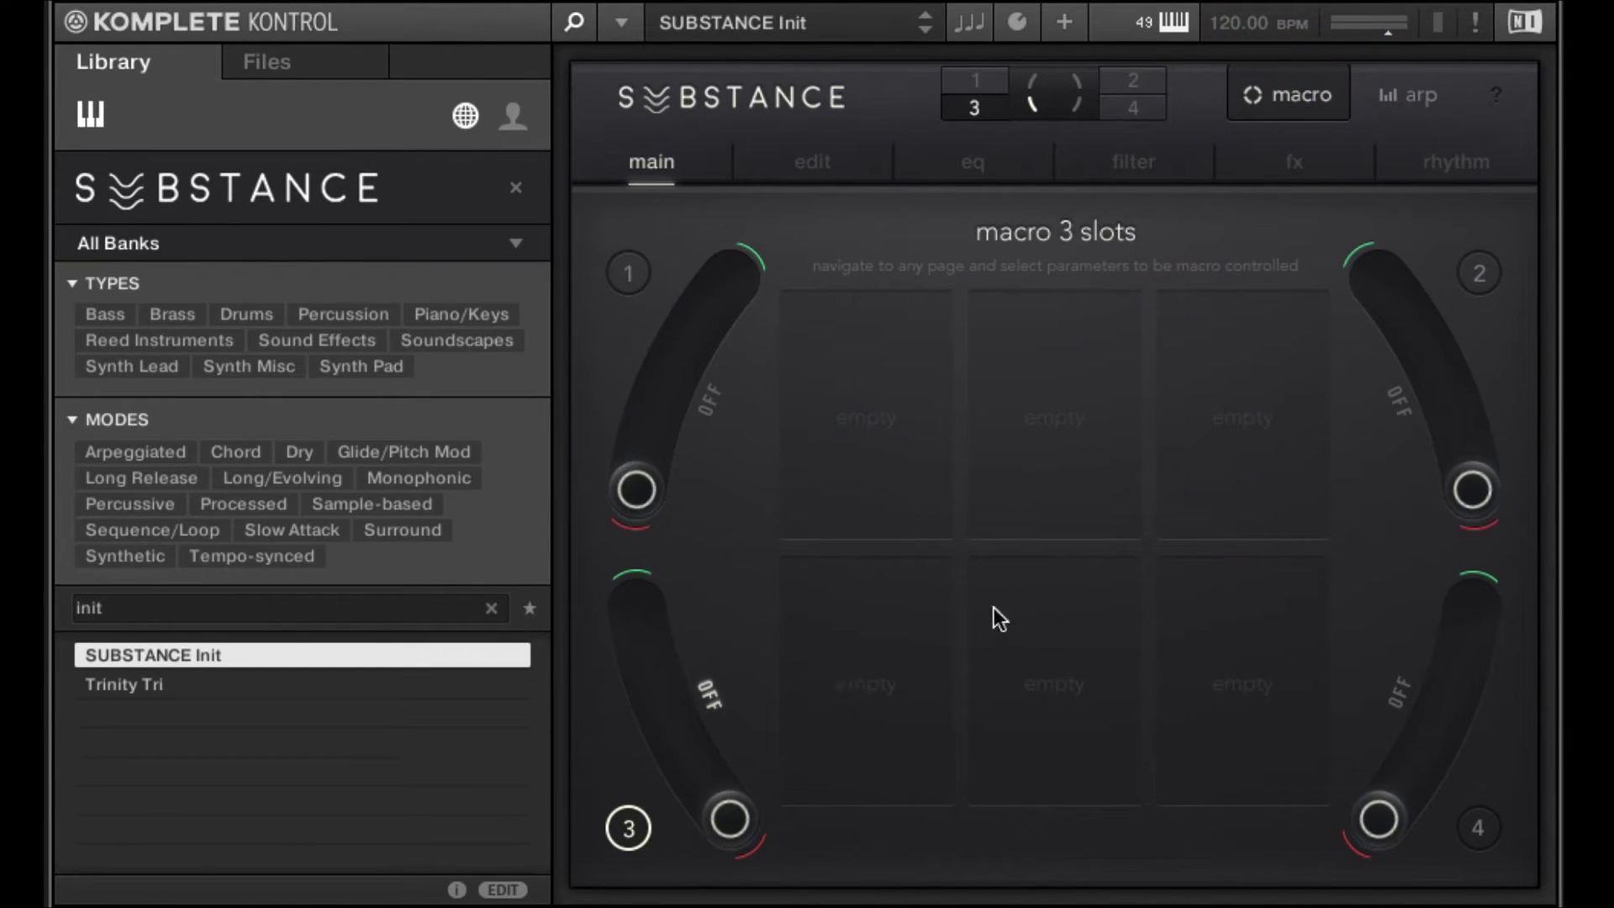
left_click(891, 261)
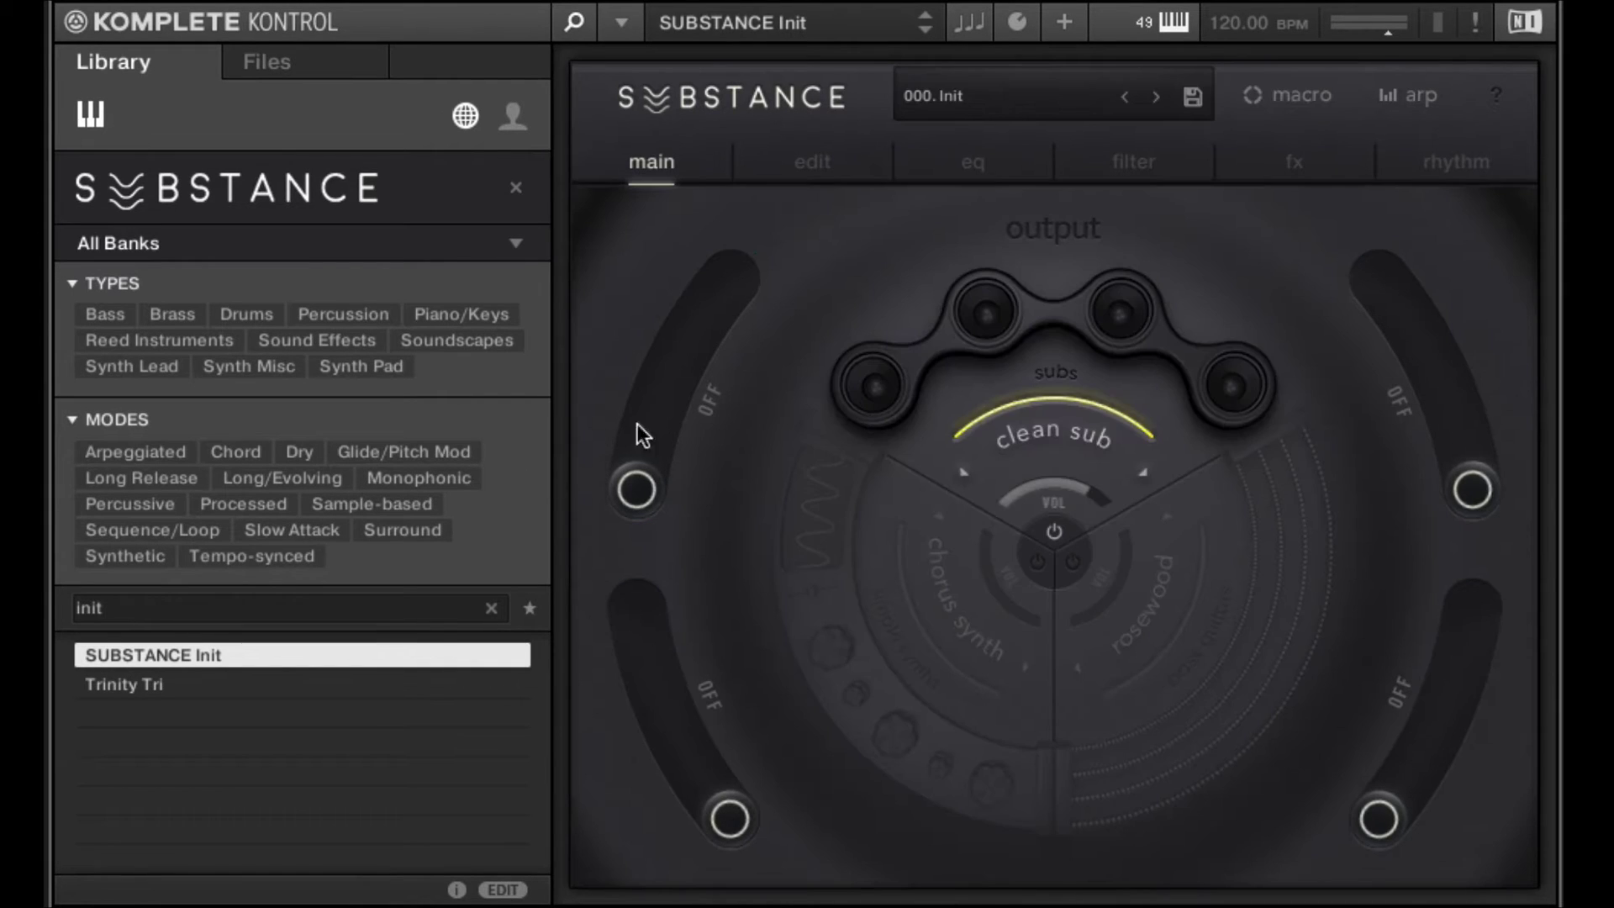
Browse the source categories offered for the clean sub layer
left_click(1044, 436)
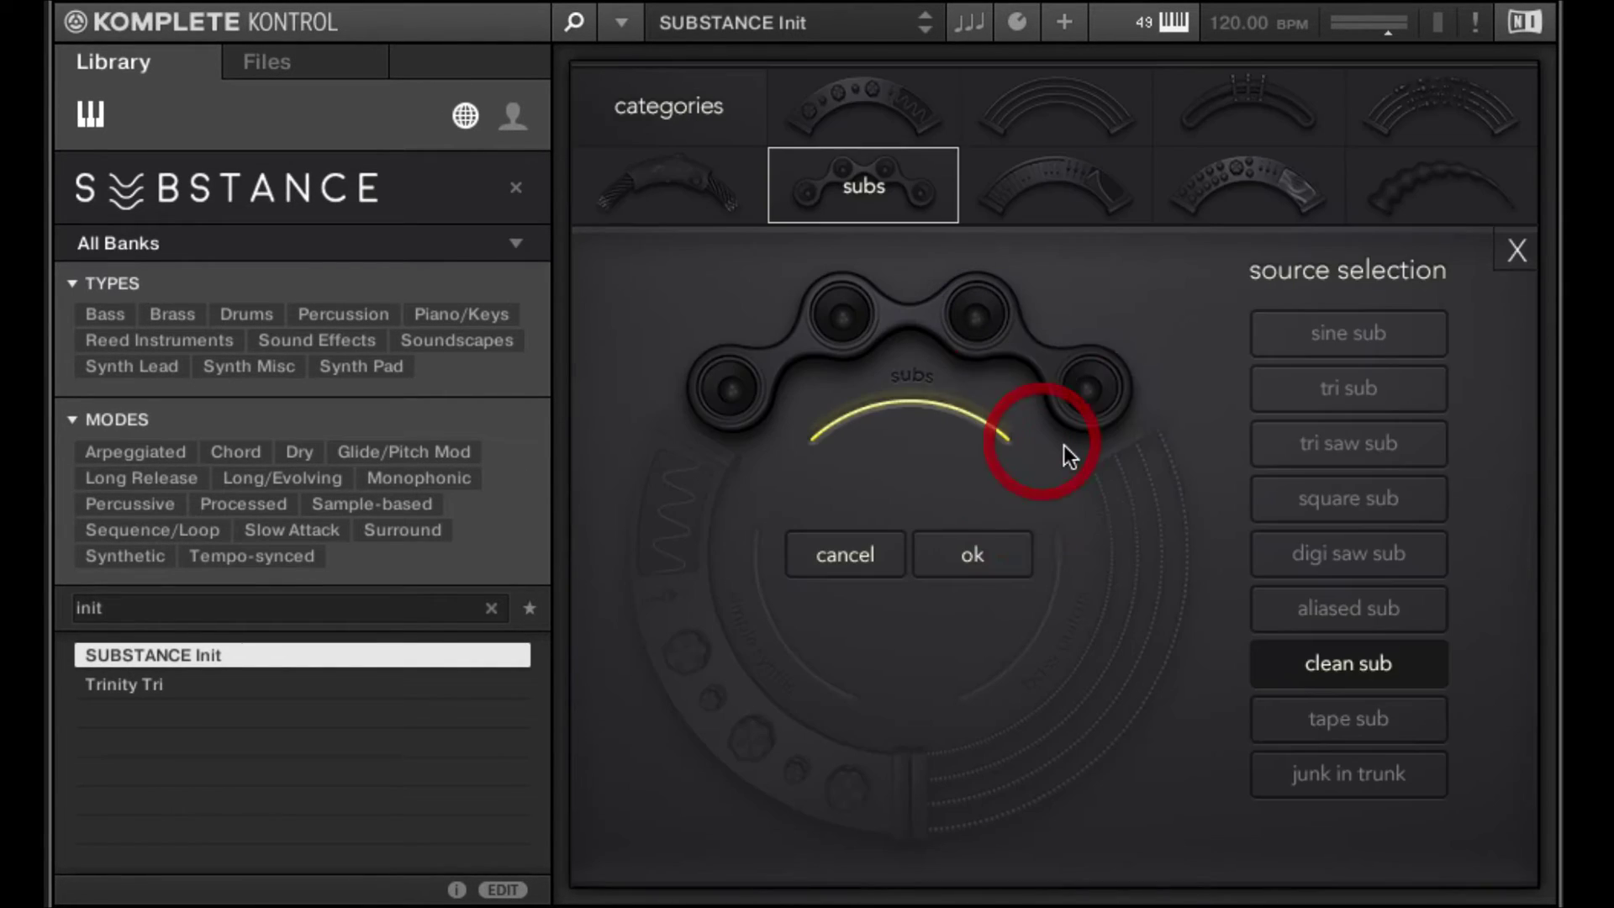
left_click(668, 178)
left_click(849, 106)
left_click(860, 174)
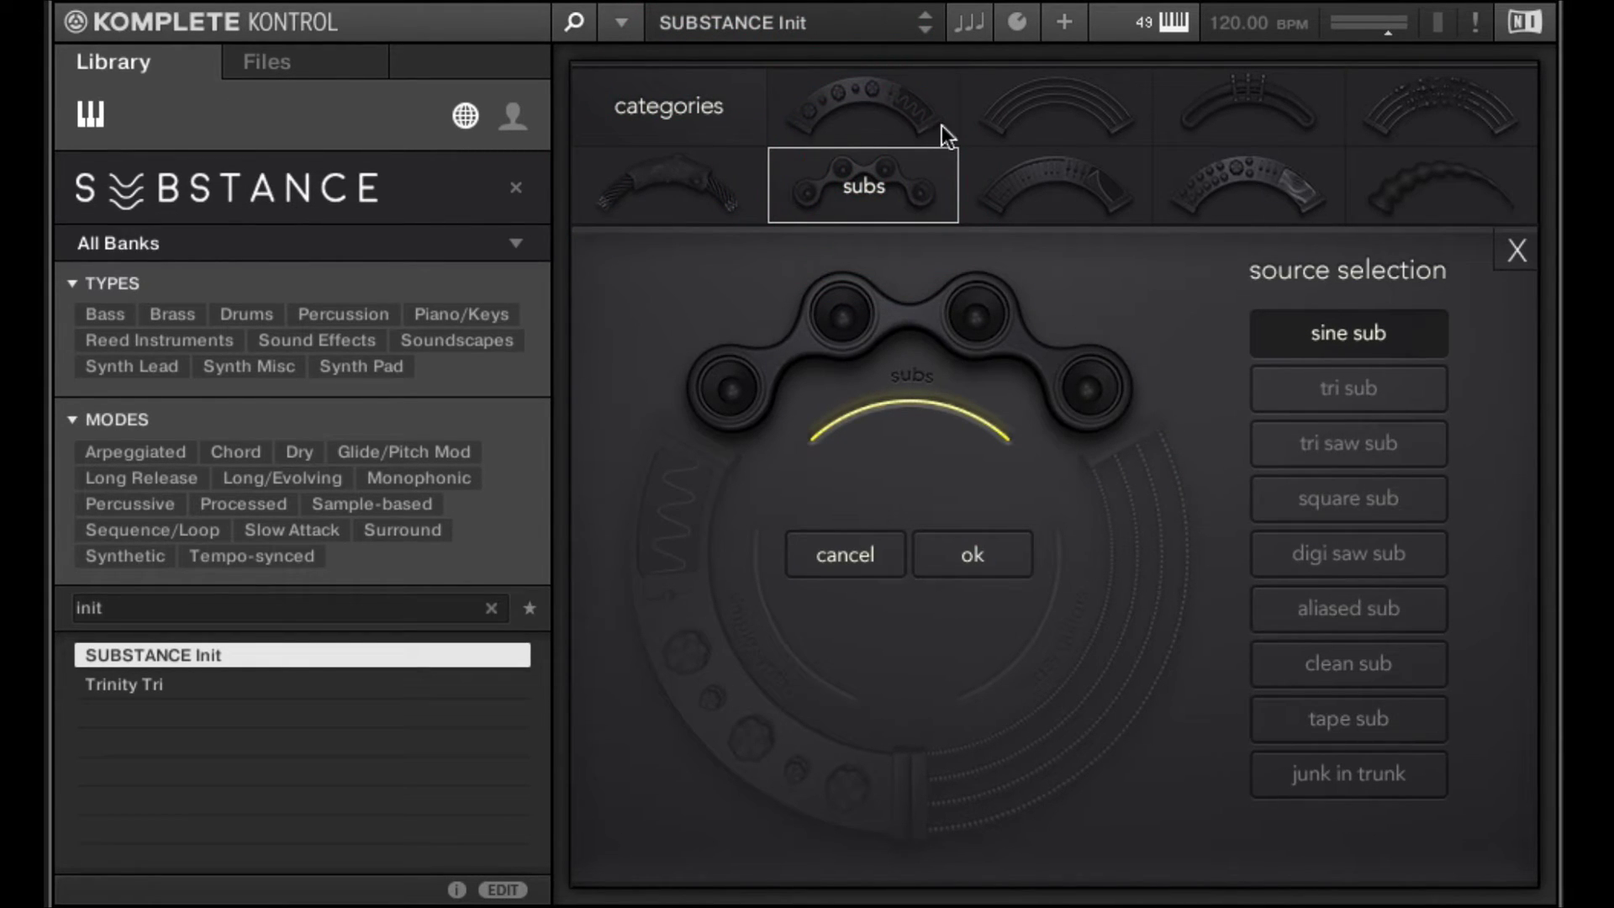
left_click(1021, 108)
left_click(1049, 202)
left_click(1184, 118)
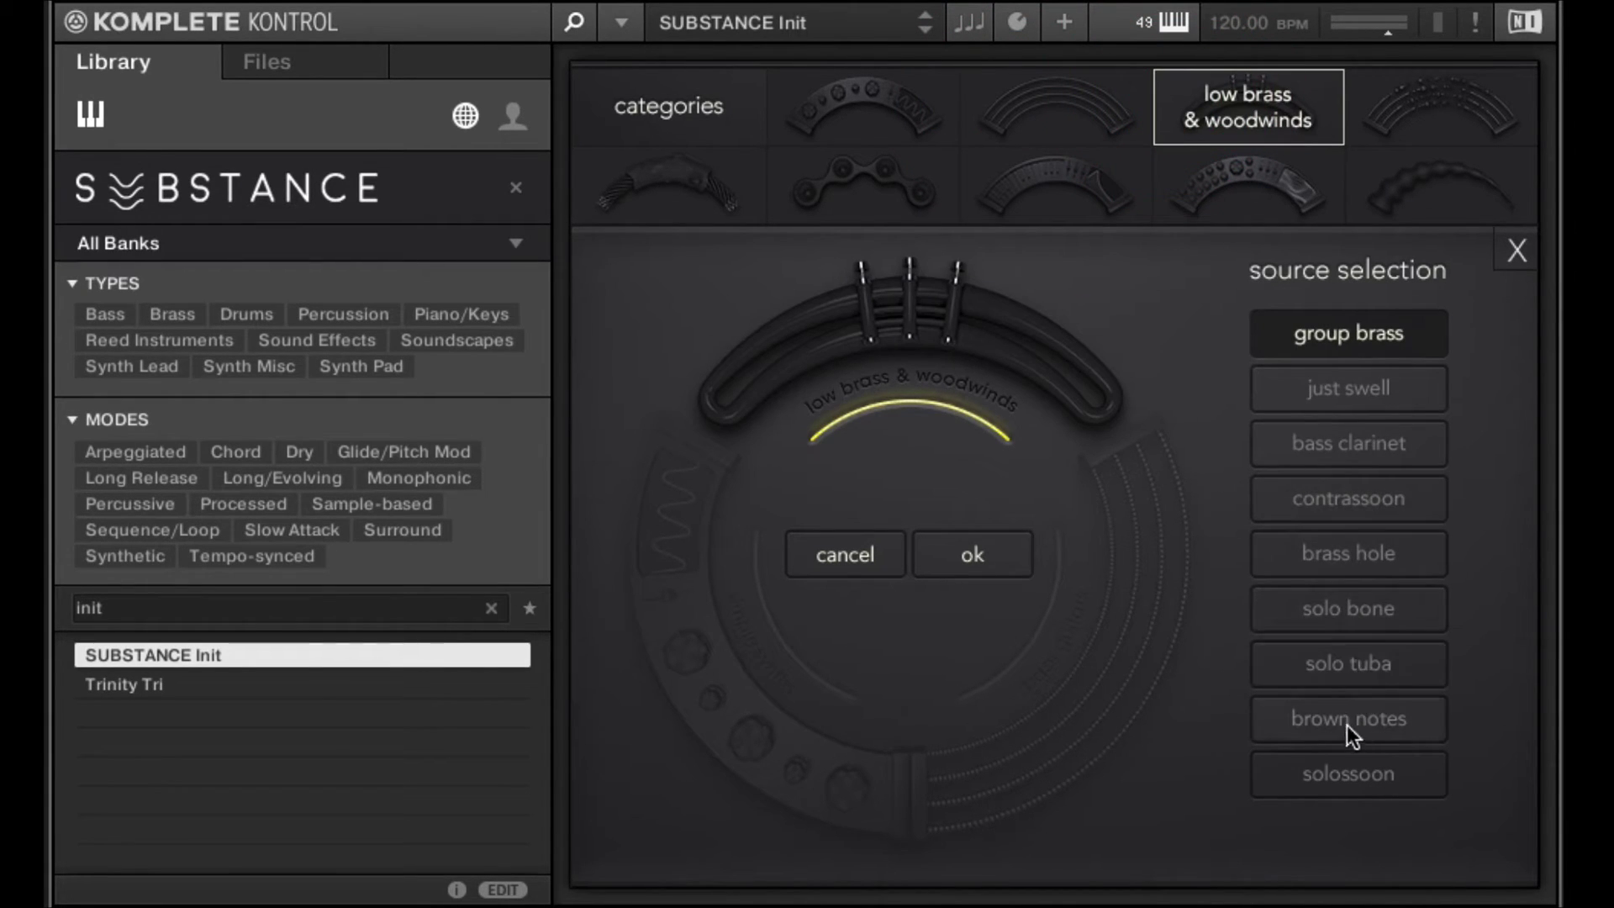
left_click(1440, 93)
left_click(1421, 174)
Audition complex synths and confirm formant bass as the layer source
left_click(1257, 202)
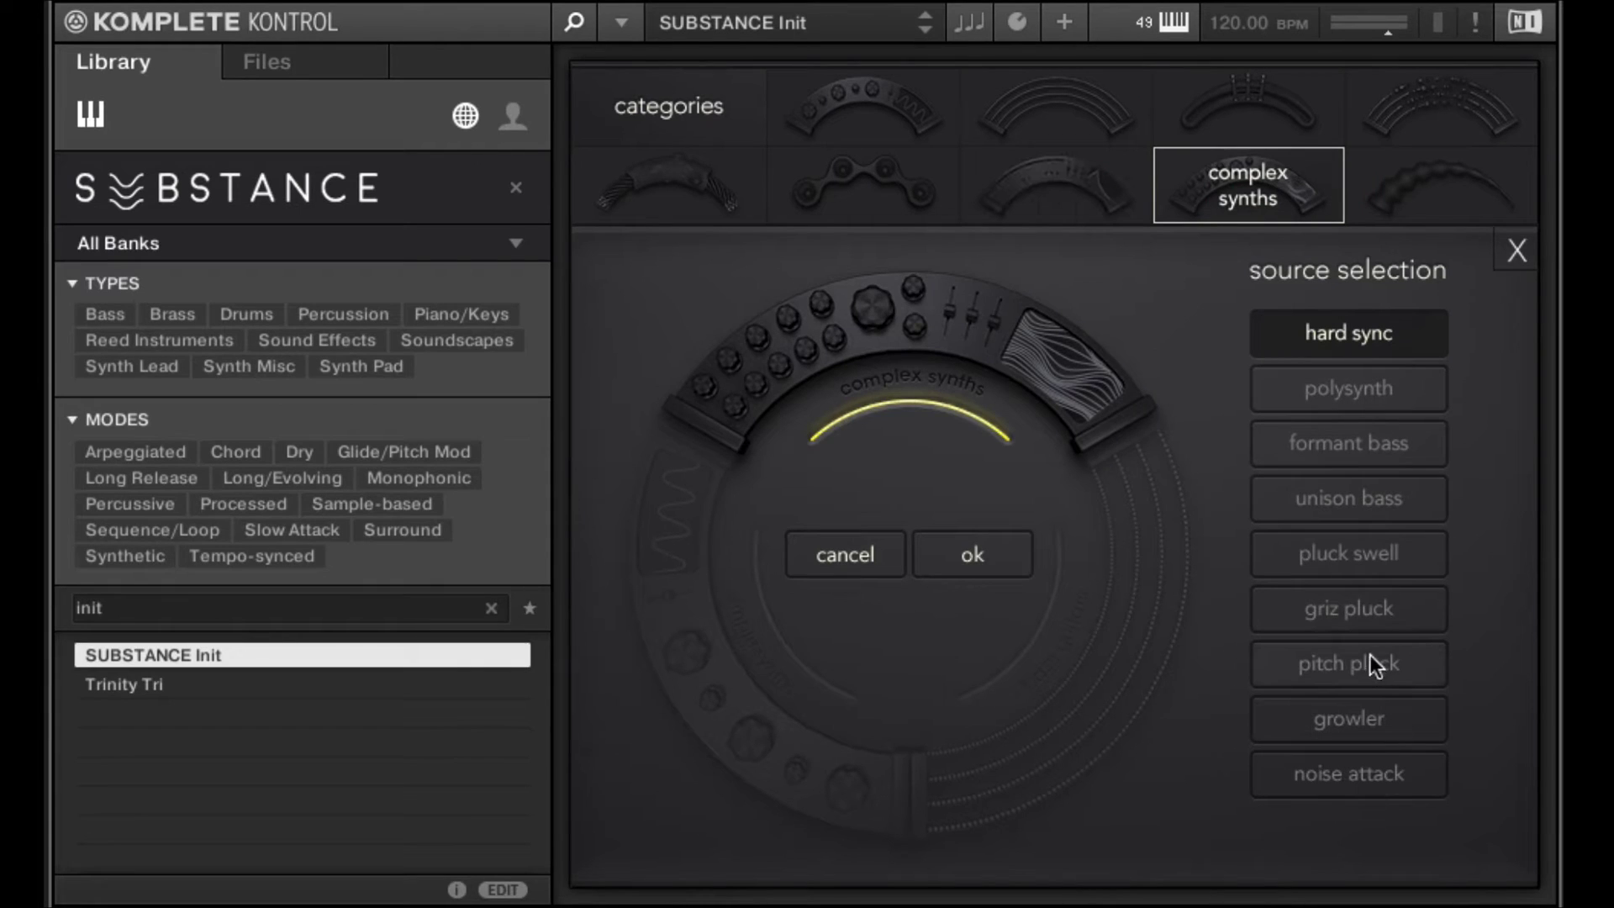
left_click(1347, 389)
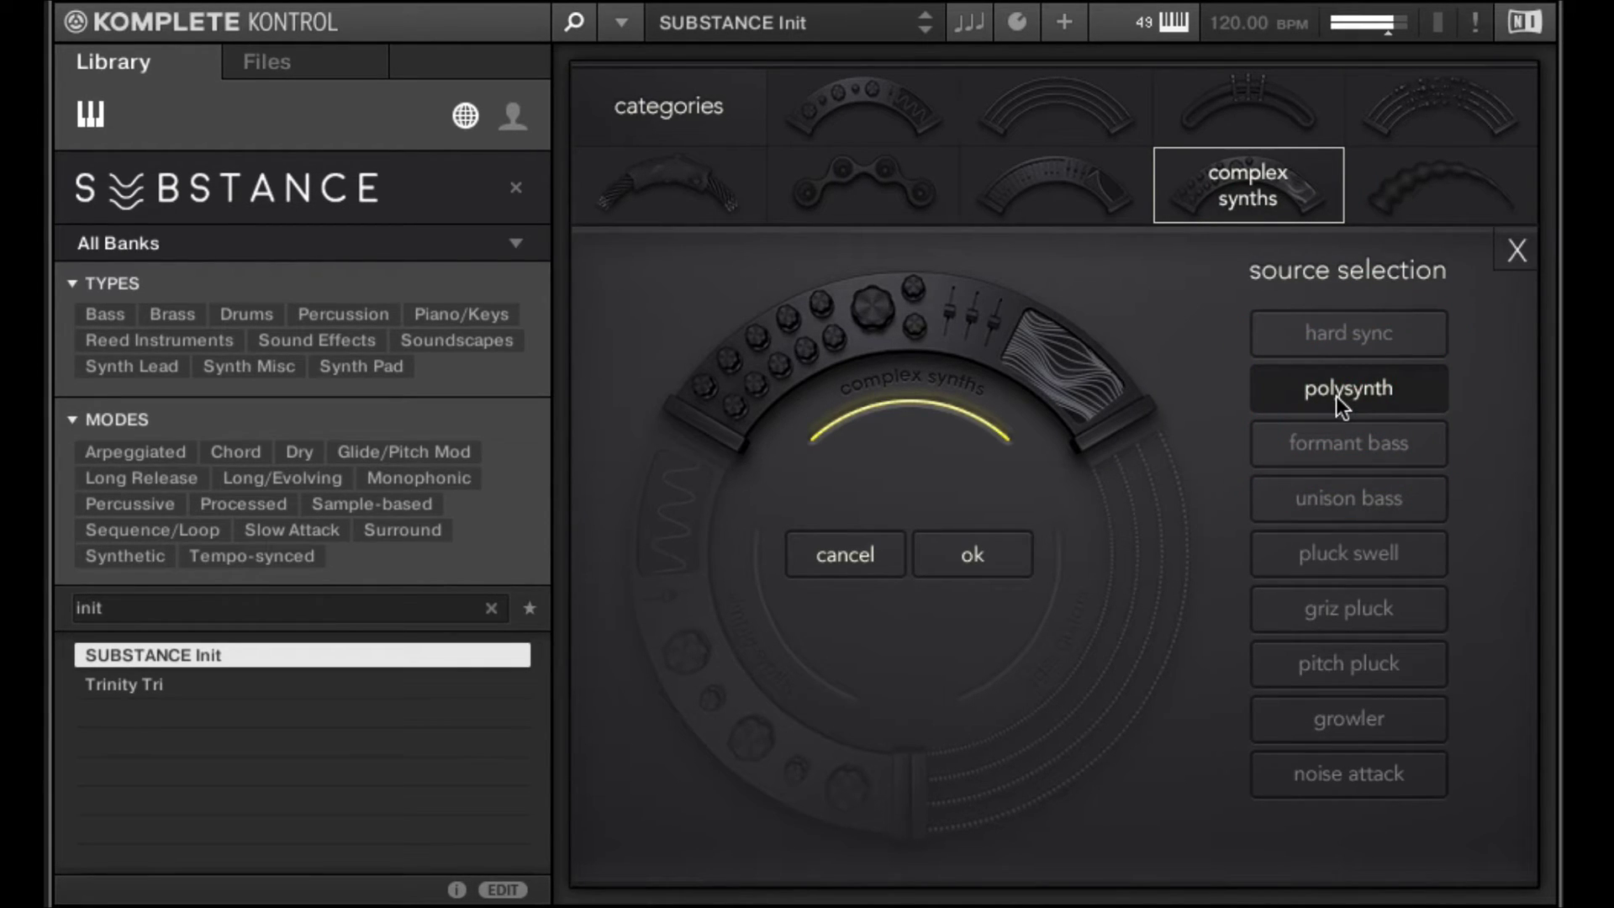
left_click(1320, 454)
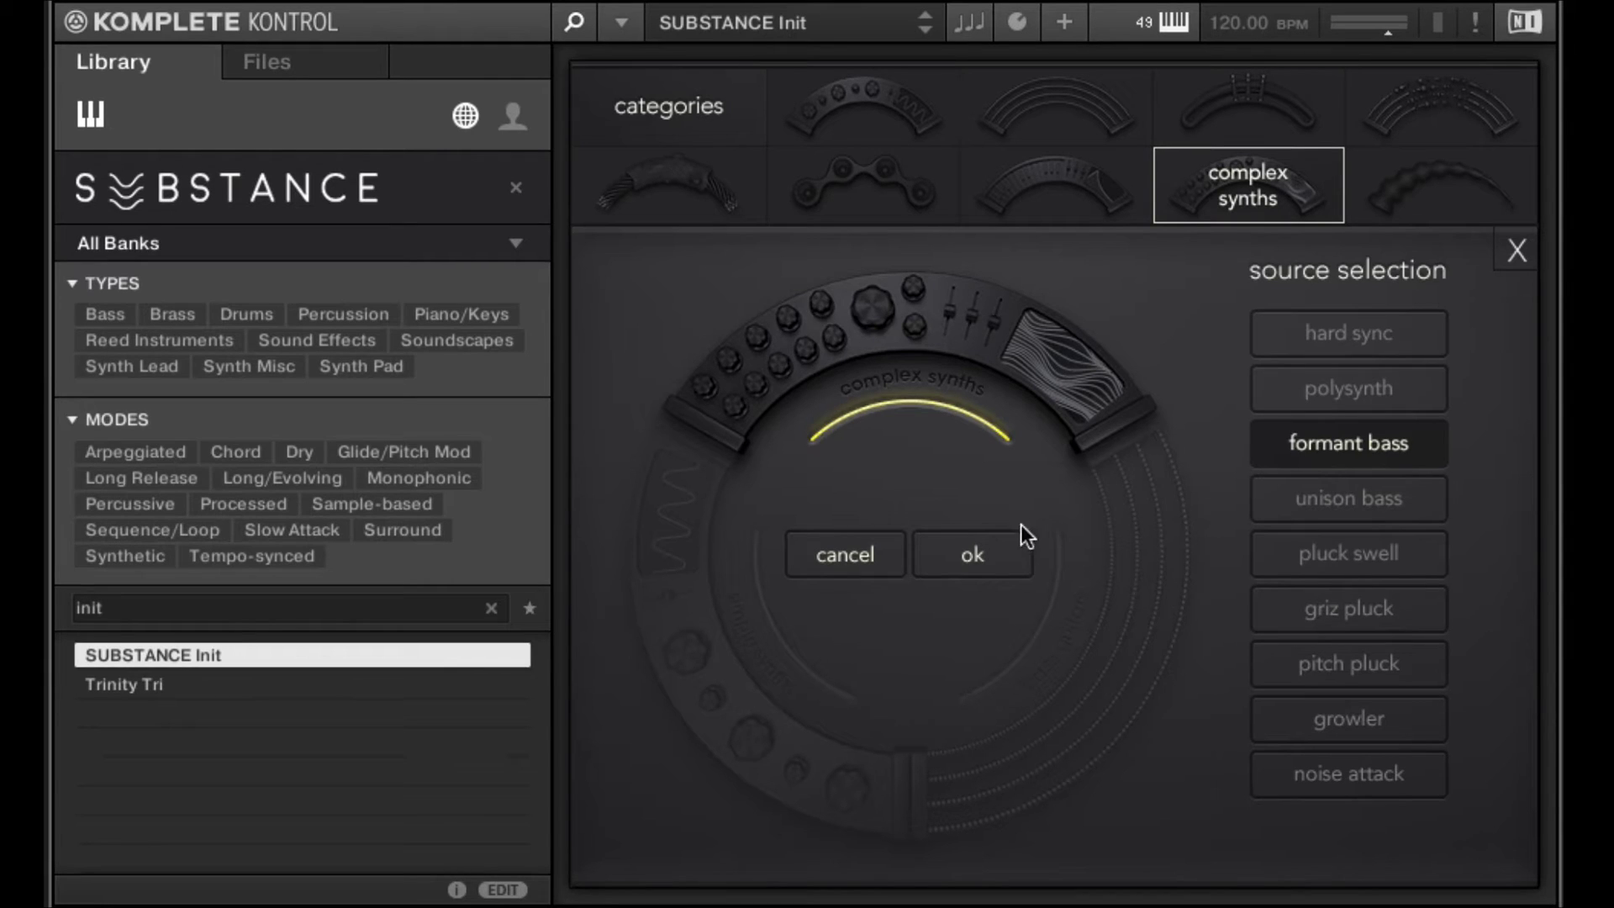
left_click(976, 558)
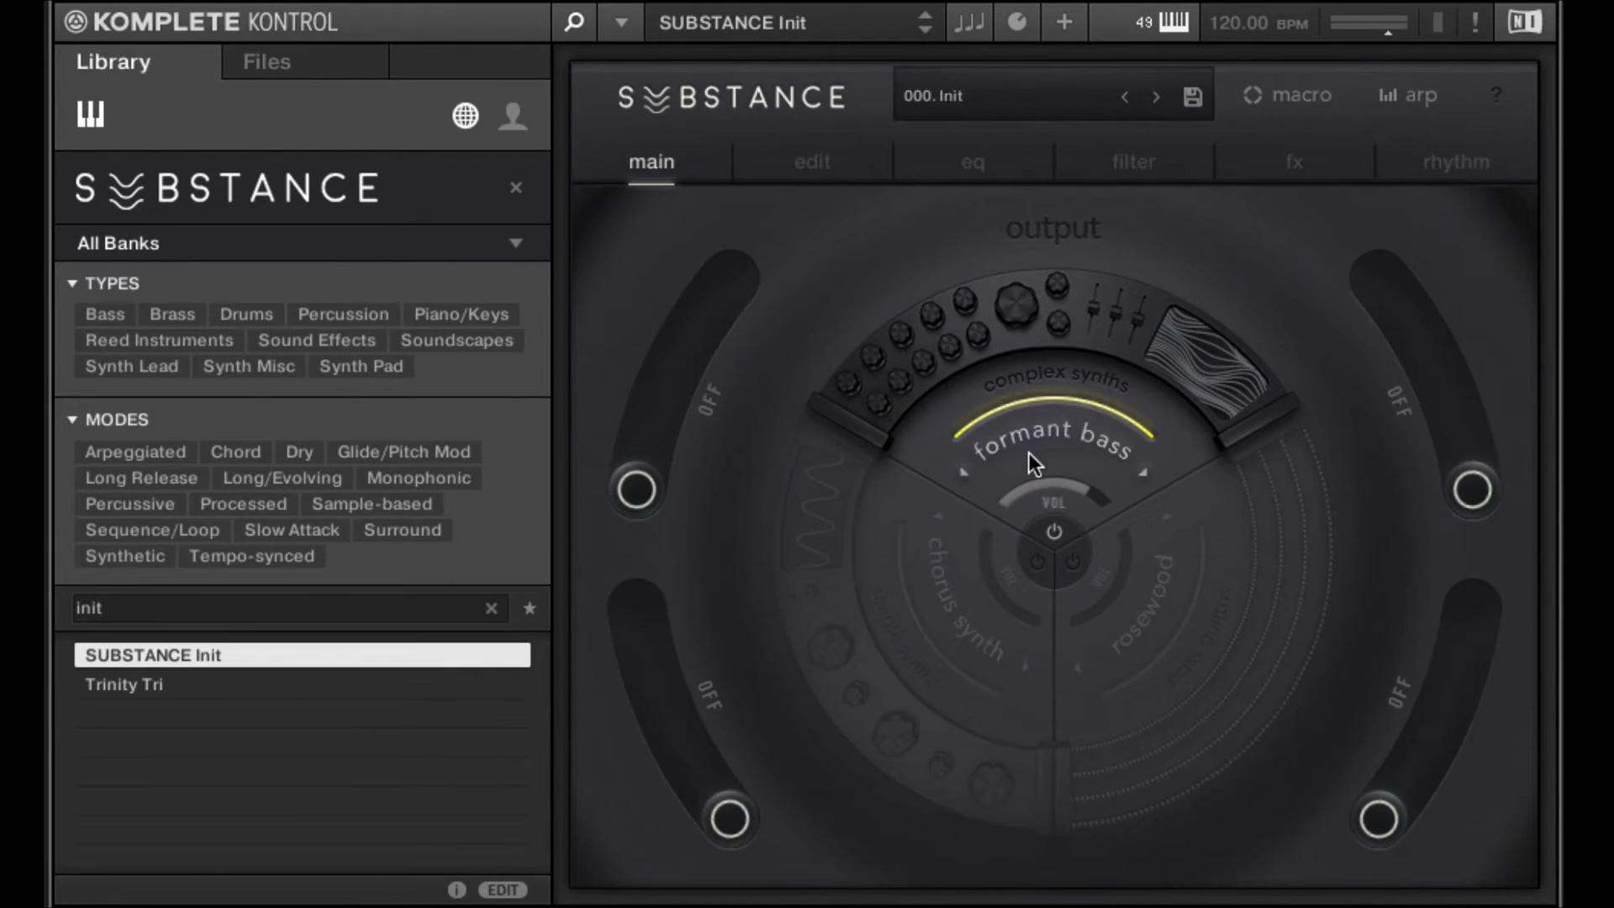
Adjust the formant bass layer's volume, then step its source to unison bass
left_click(1052, 531)
left_click(950, 589)
mouse_move(950, 587)
left_mouse_down()
mouse_move(1024, 434)
mouse_move(1022, 496)
left_mouse_up()
left_click(1147, 477)
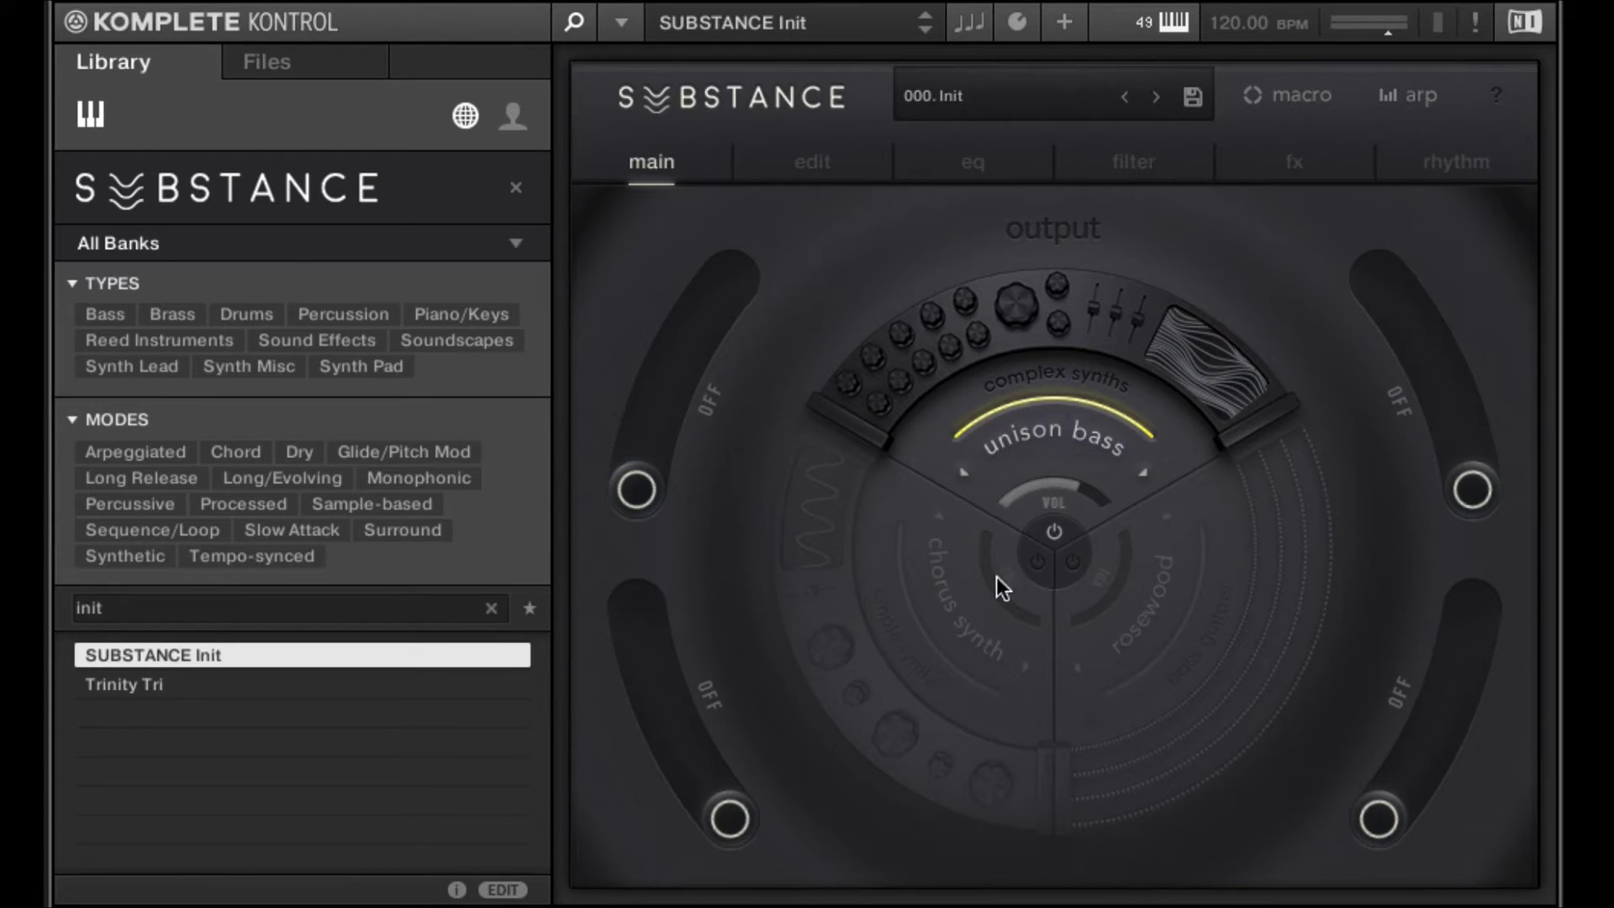
Turn on the chorus synth layer while keeping unison bass active
left_click(951, 587)
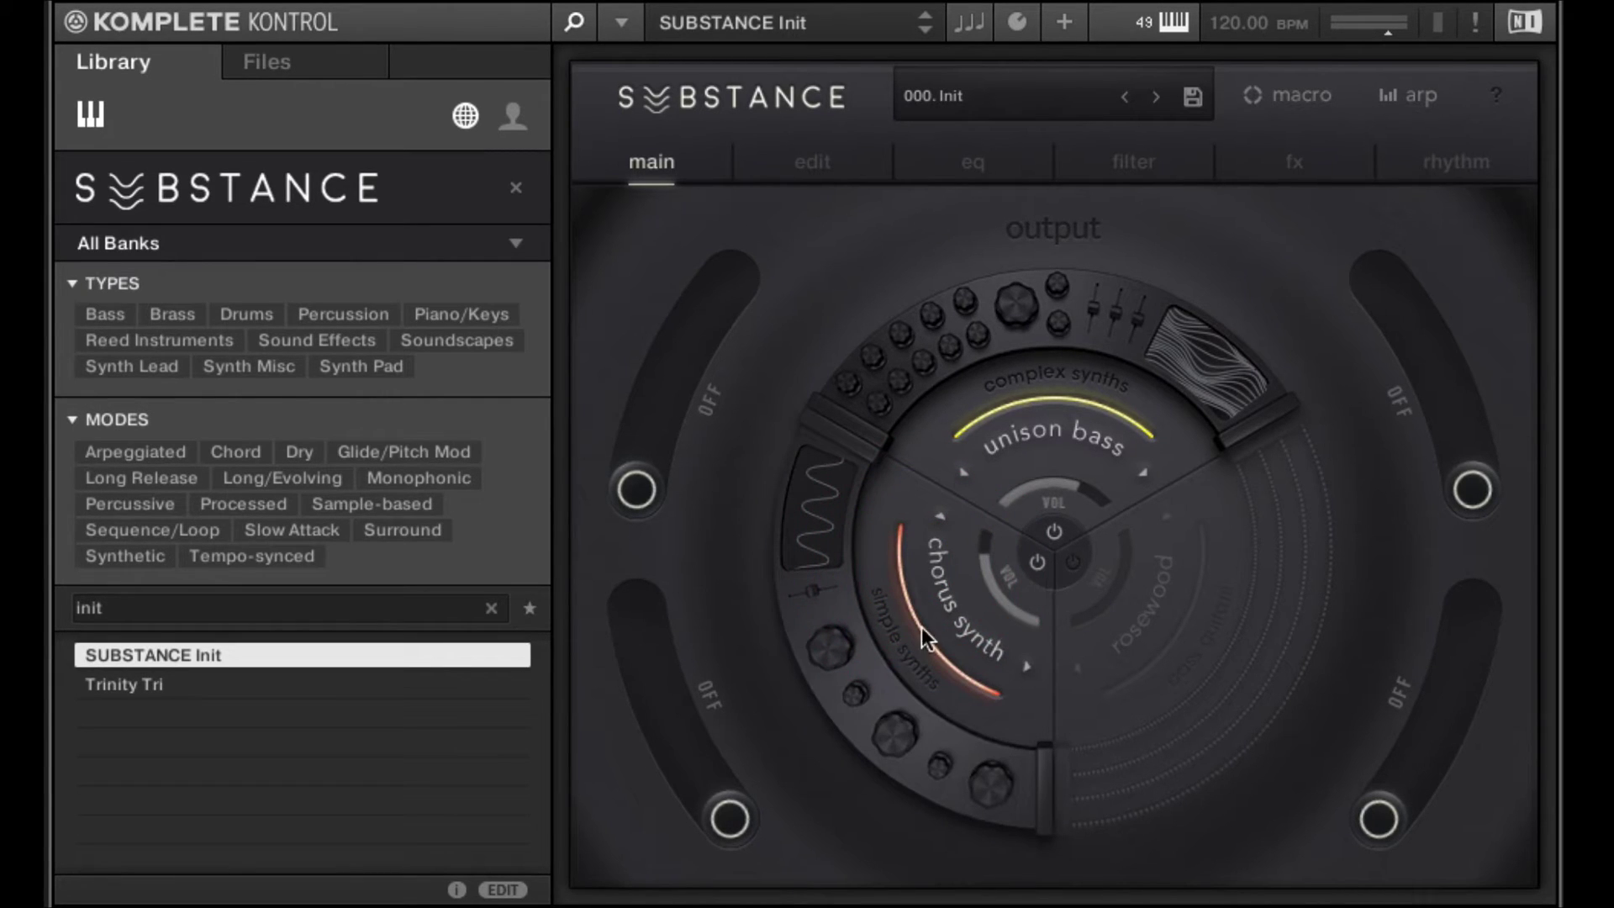
left_click(1054, 531)
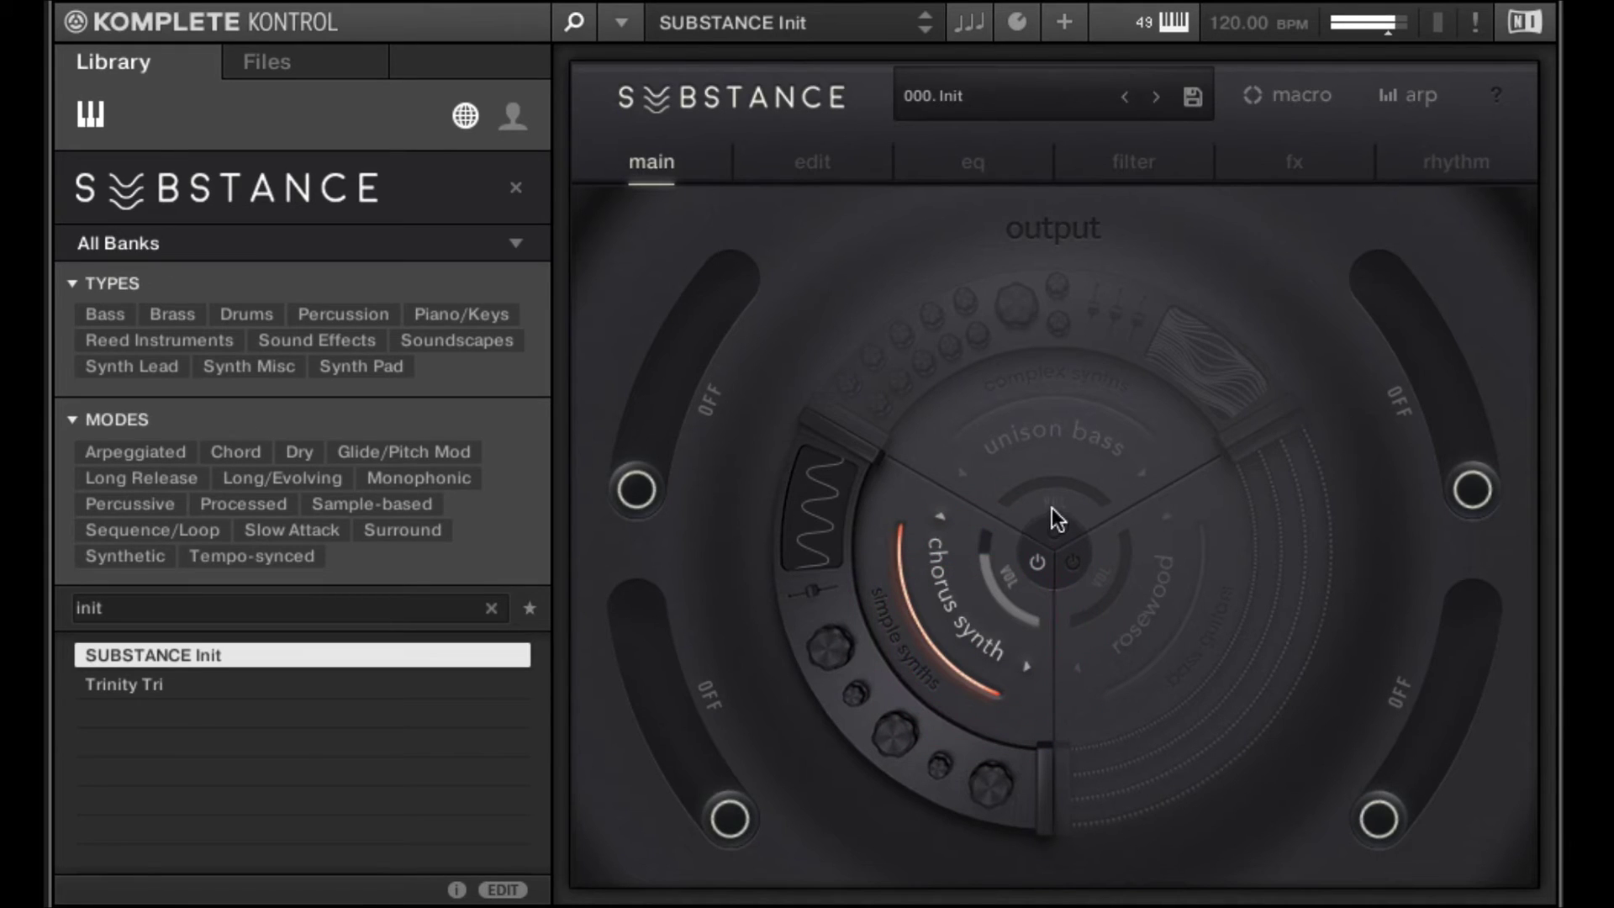
left_click(1054, 532)
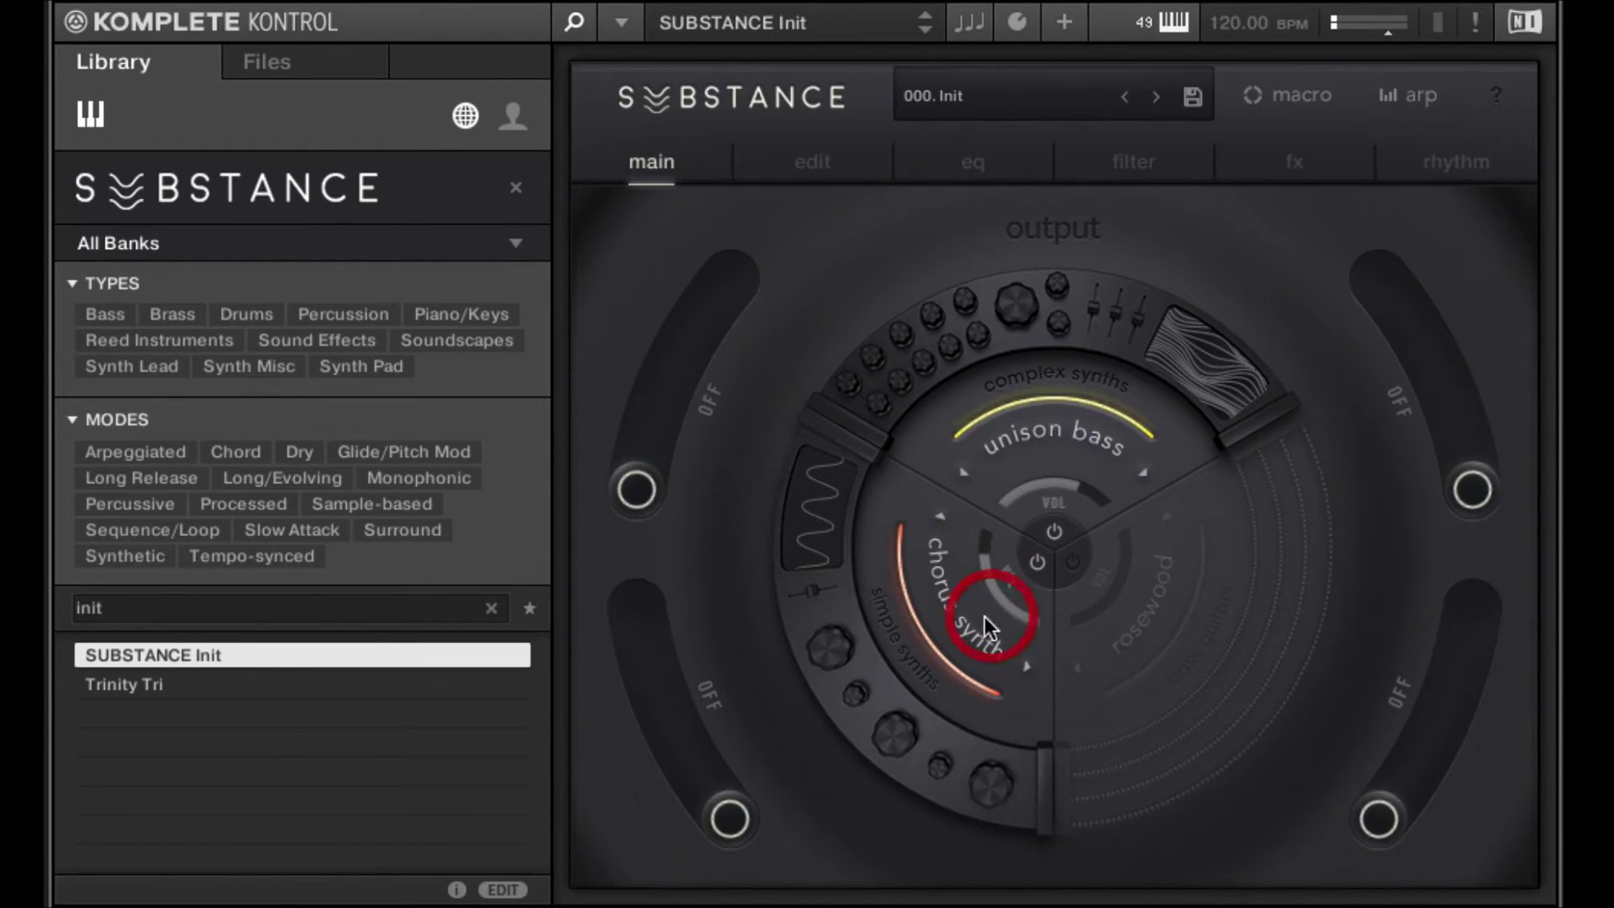
Swap the chorus synth layer's source for squarey
left_click(948, 622)
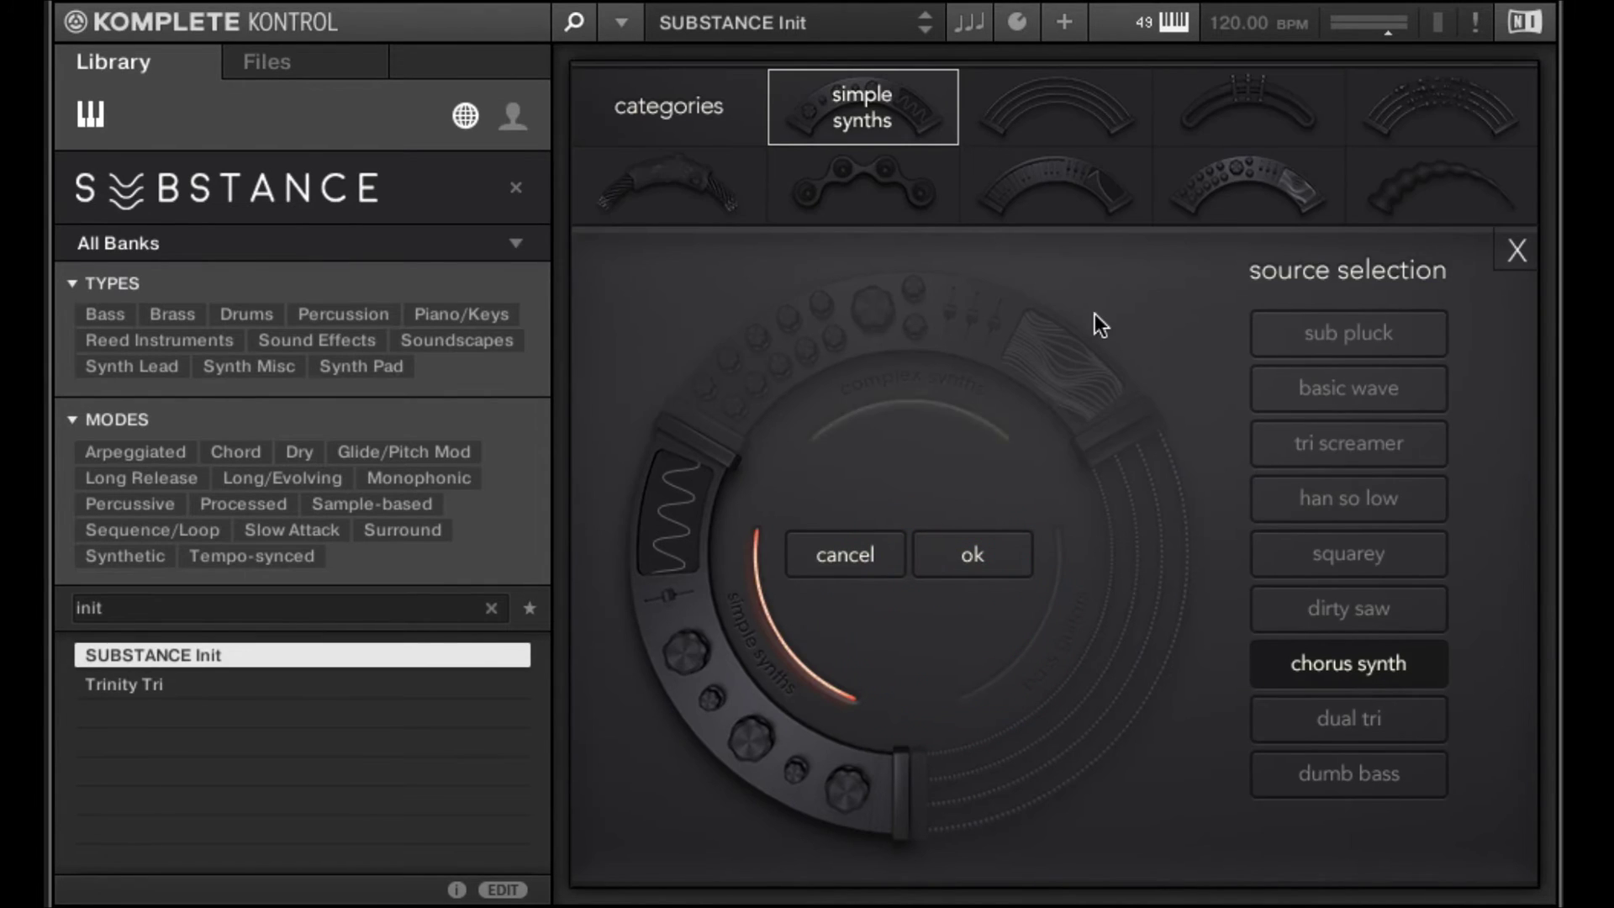
left_click(1340, 540)
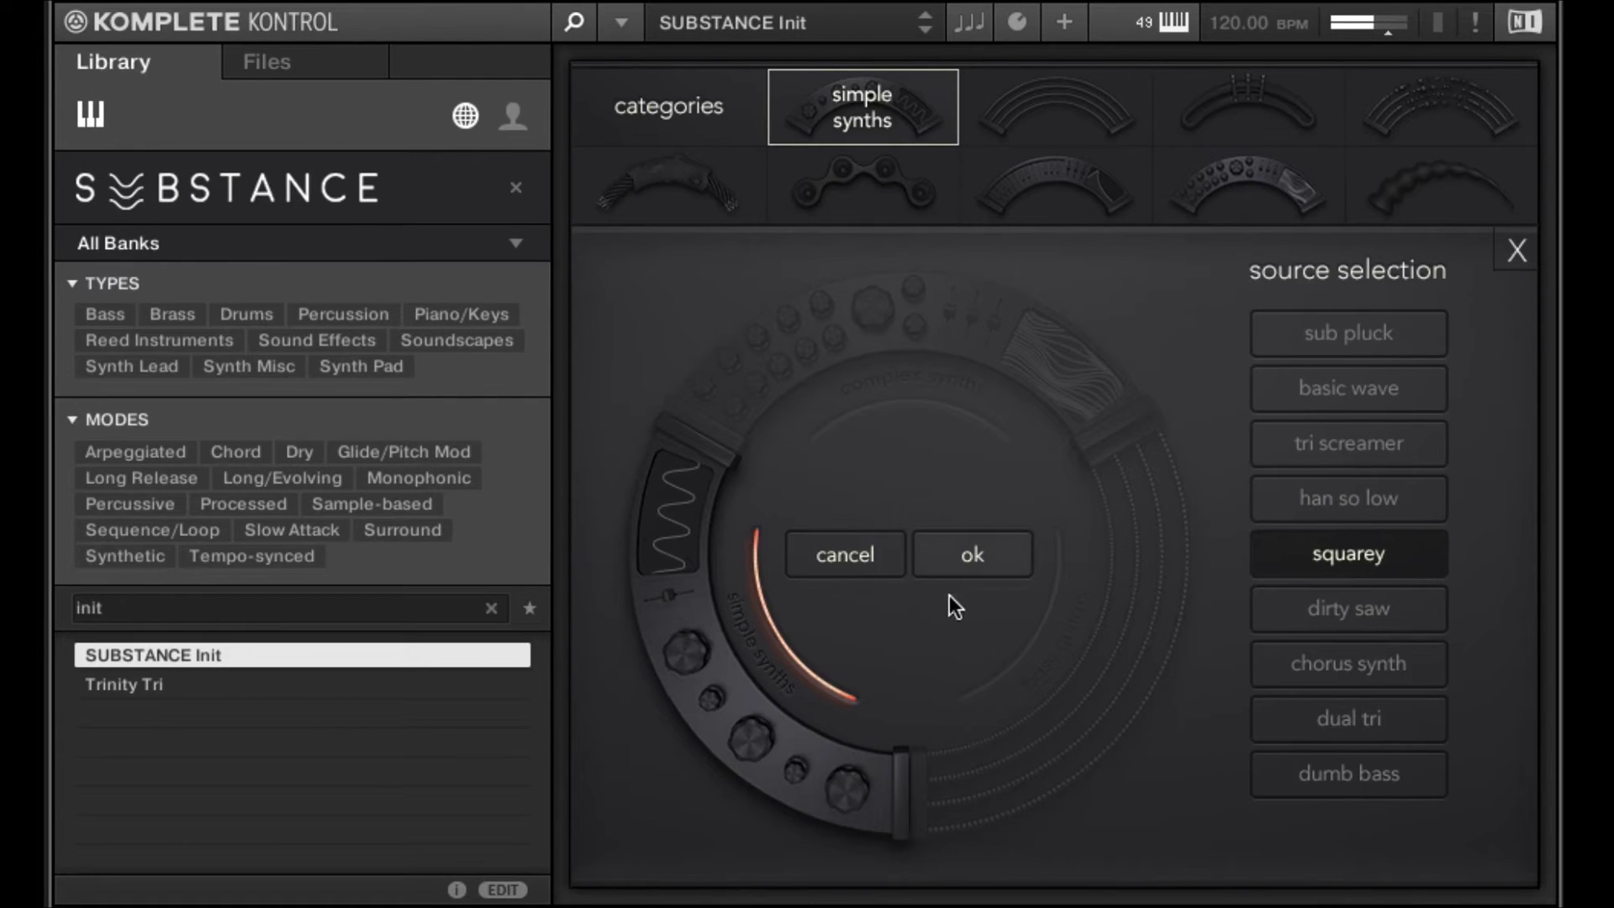
left_click(974, 553)
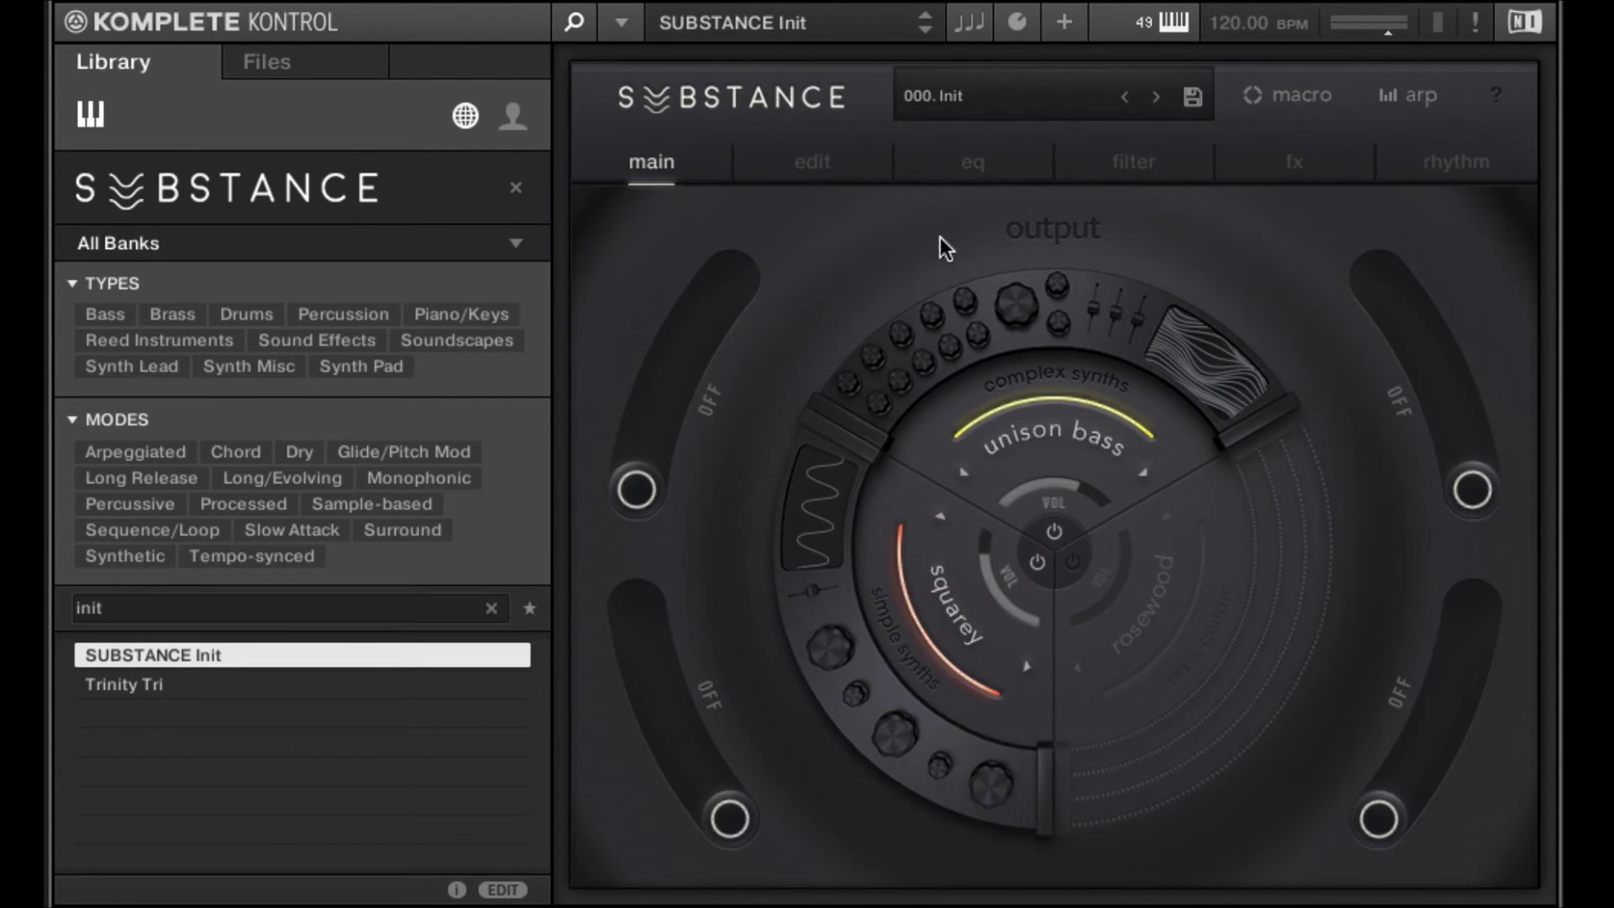
Show squarey's advanced edit settings and set its spread to stereo
left_click(839, 162)
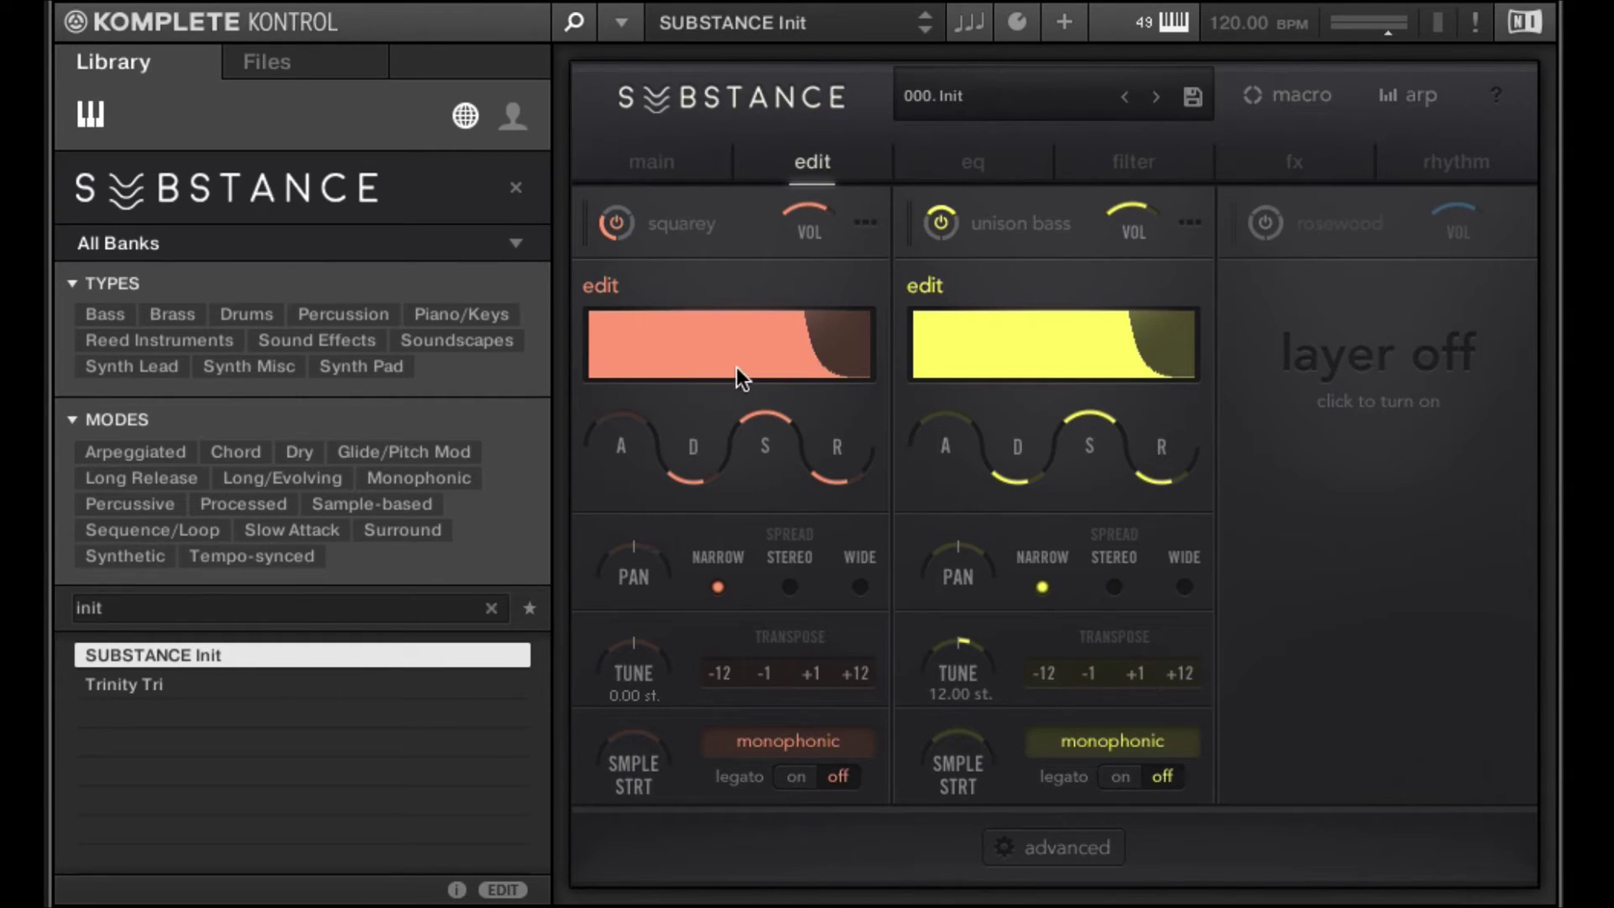
left_click(1093, 858)
left_click(788, 587)
left_click(864, 588)
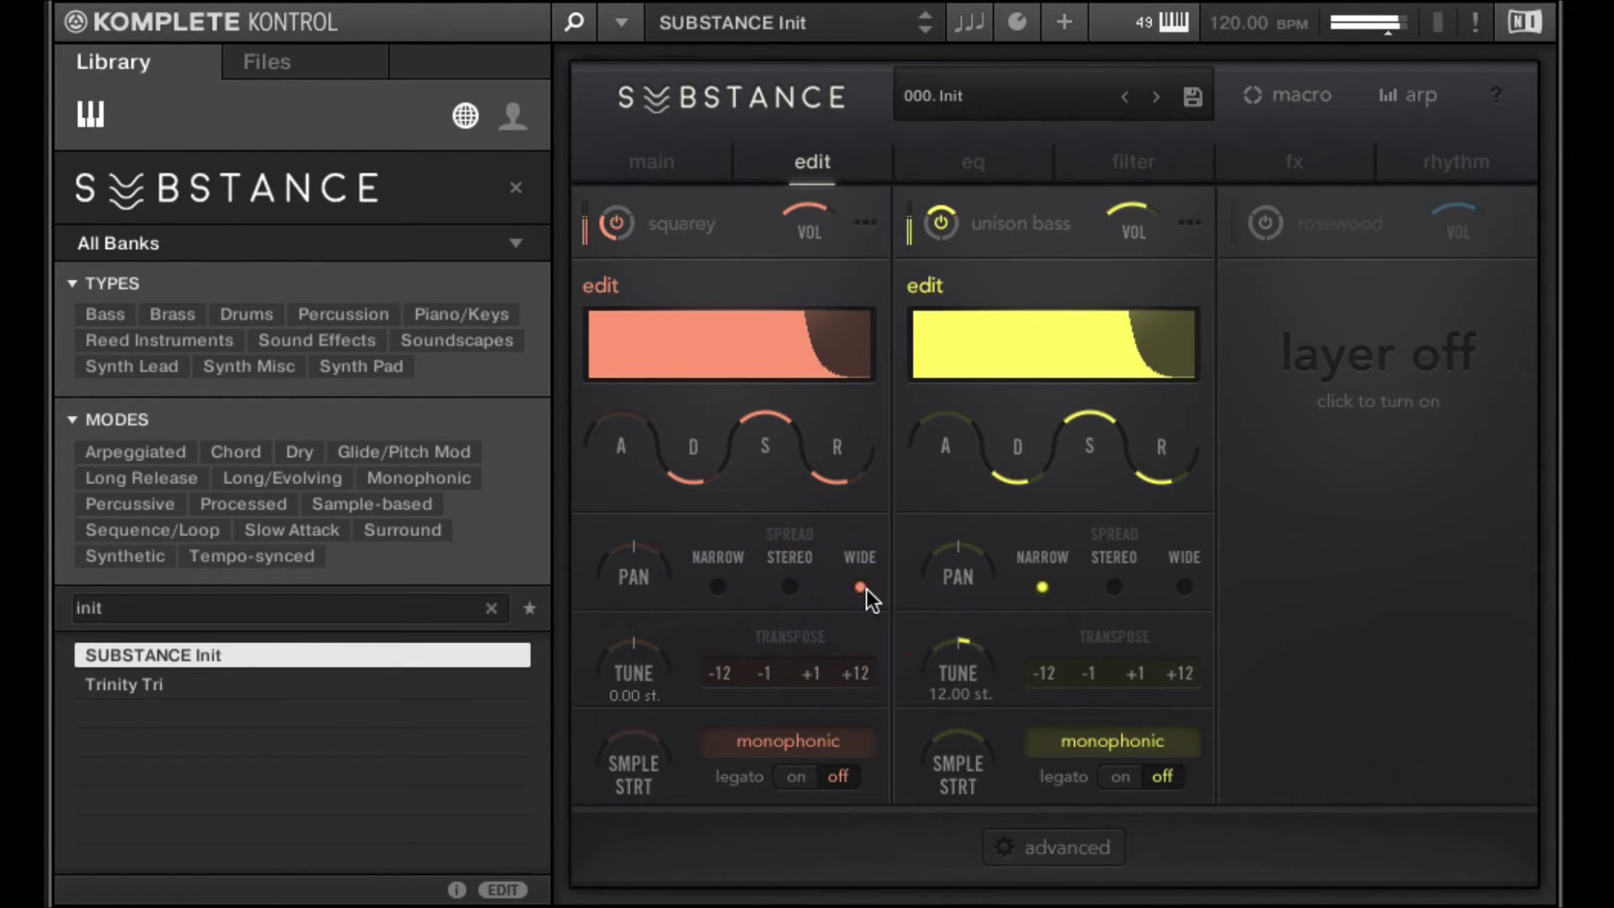
left_click(795, 588)
Transpose squarey up to 12.00 st and tweak its envelope release
left_click(860, 677)
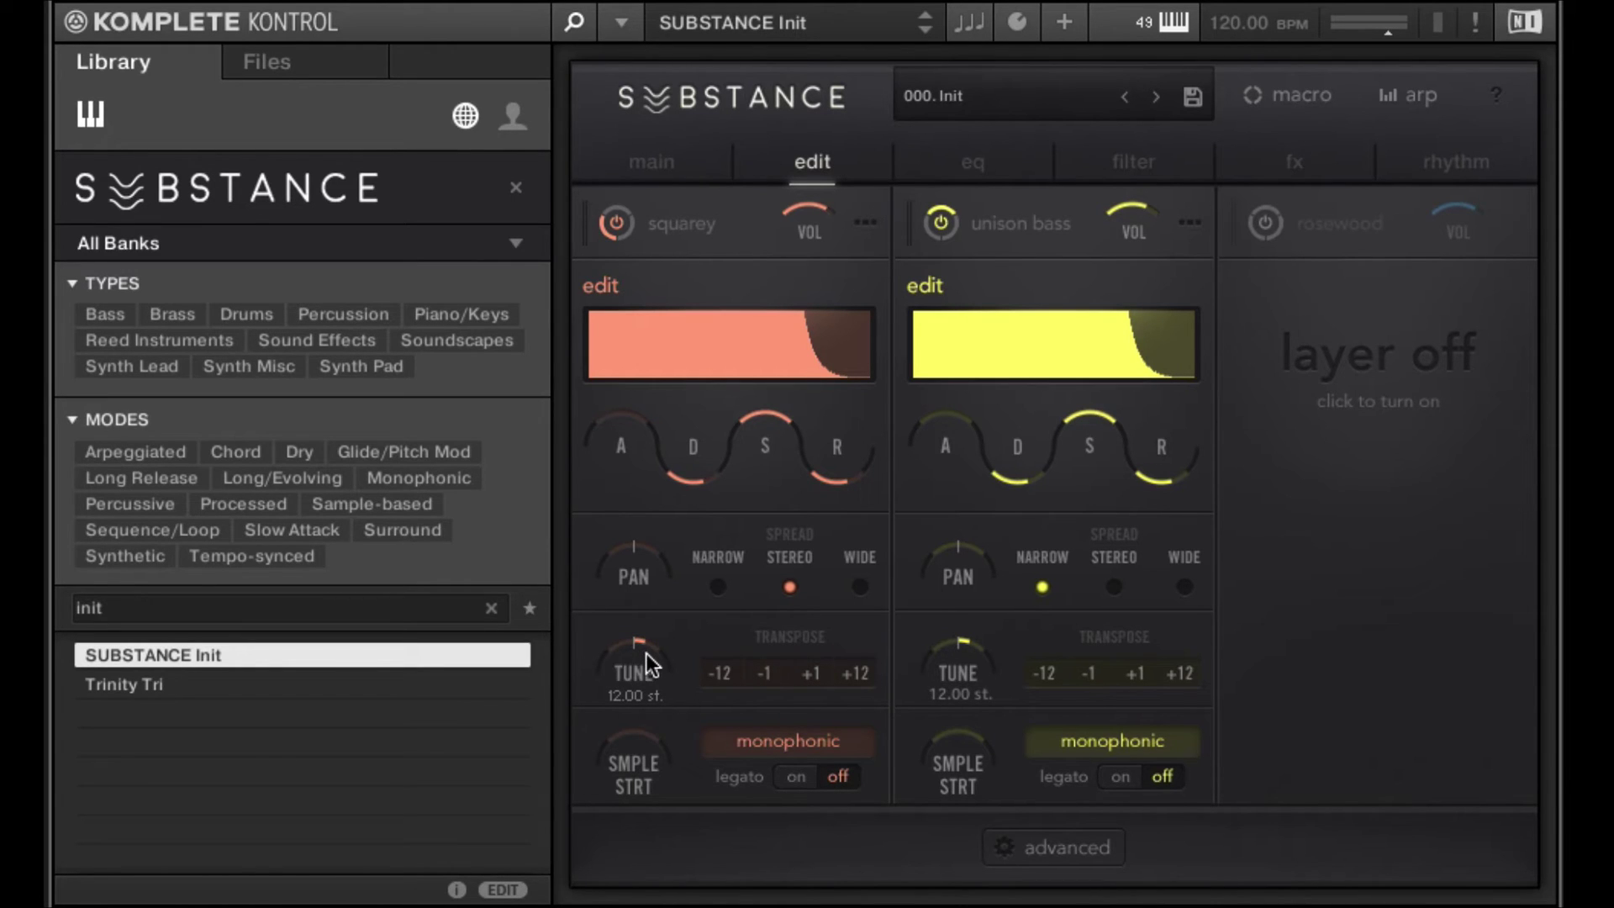
left_click_drag(637, 655, 652, 563)
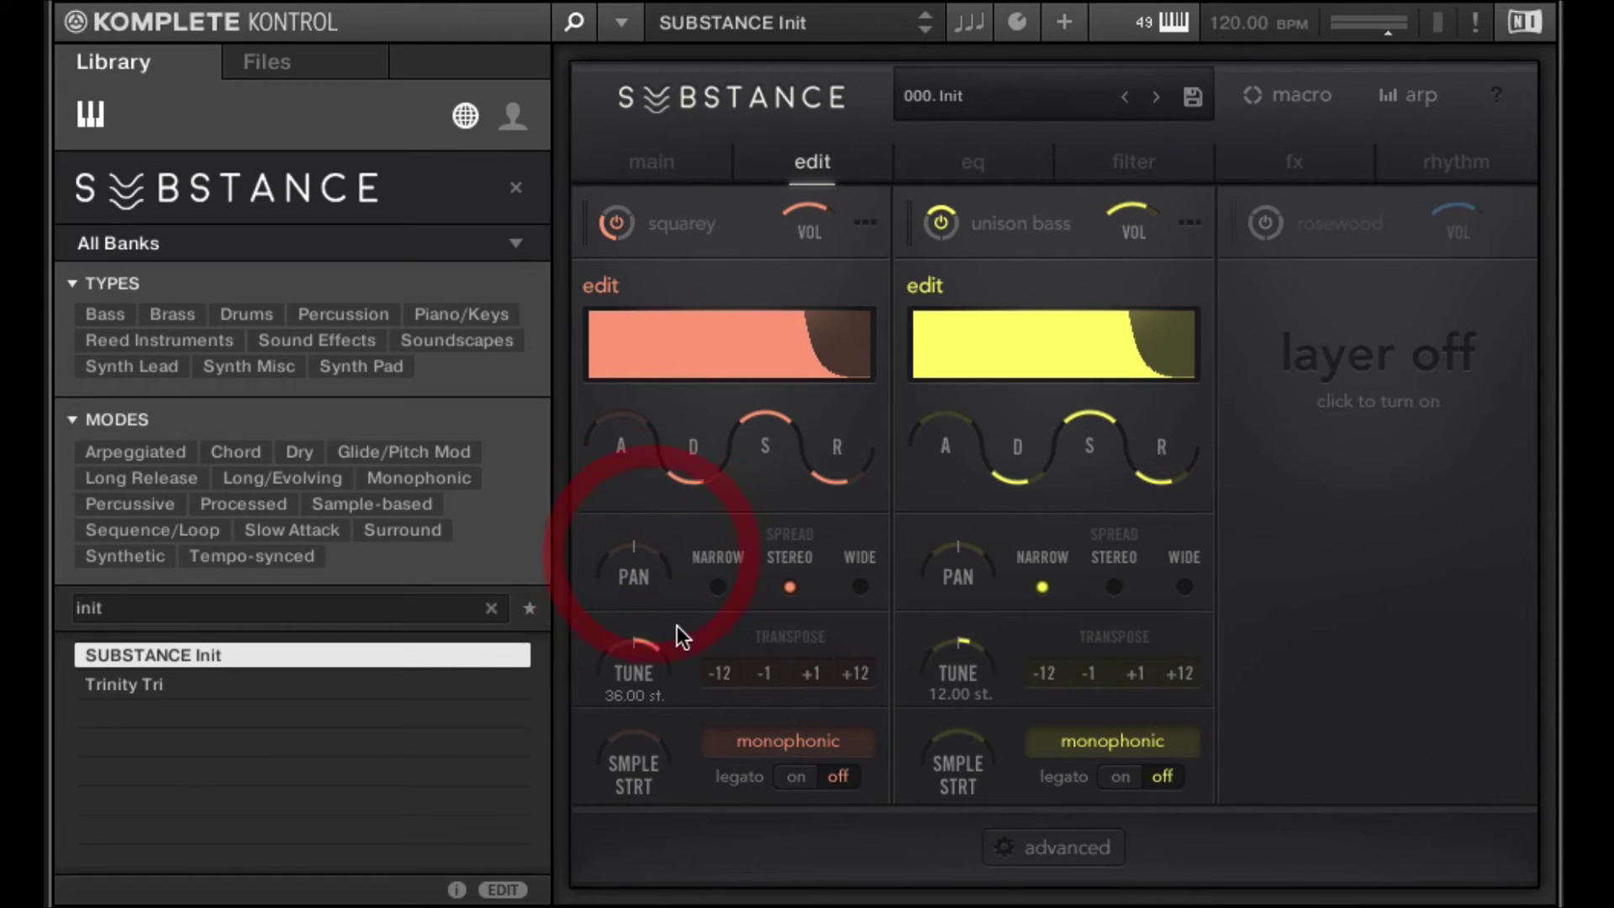
double_click(638, 646)
left_click_drag(841, 478, 807, 561)
left_click_drag(1156, 458, 1138, 513)
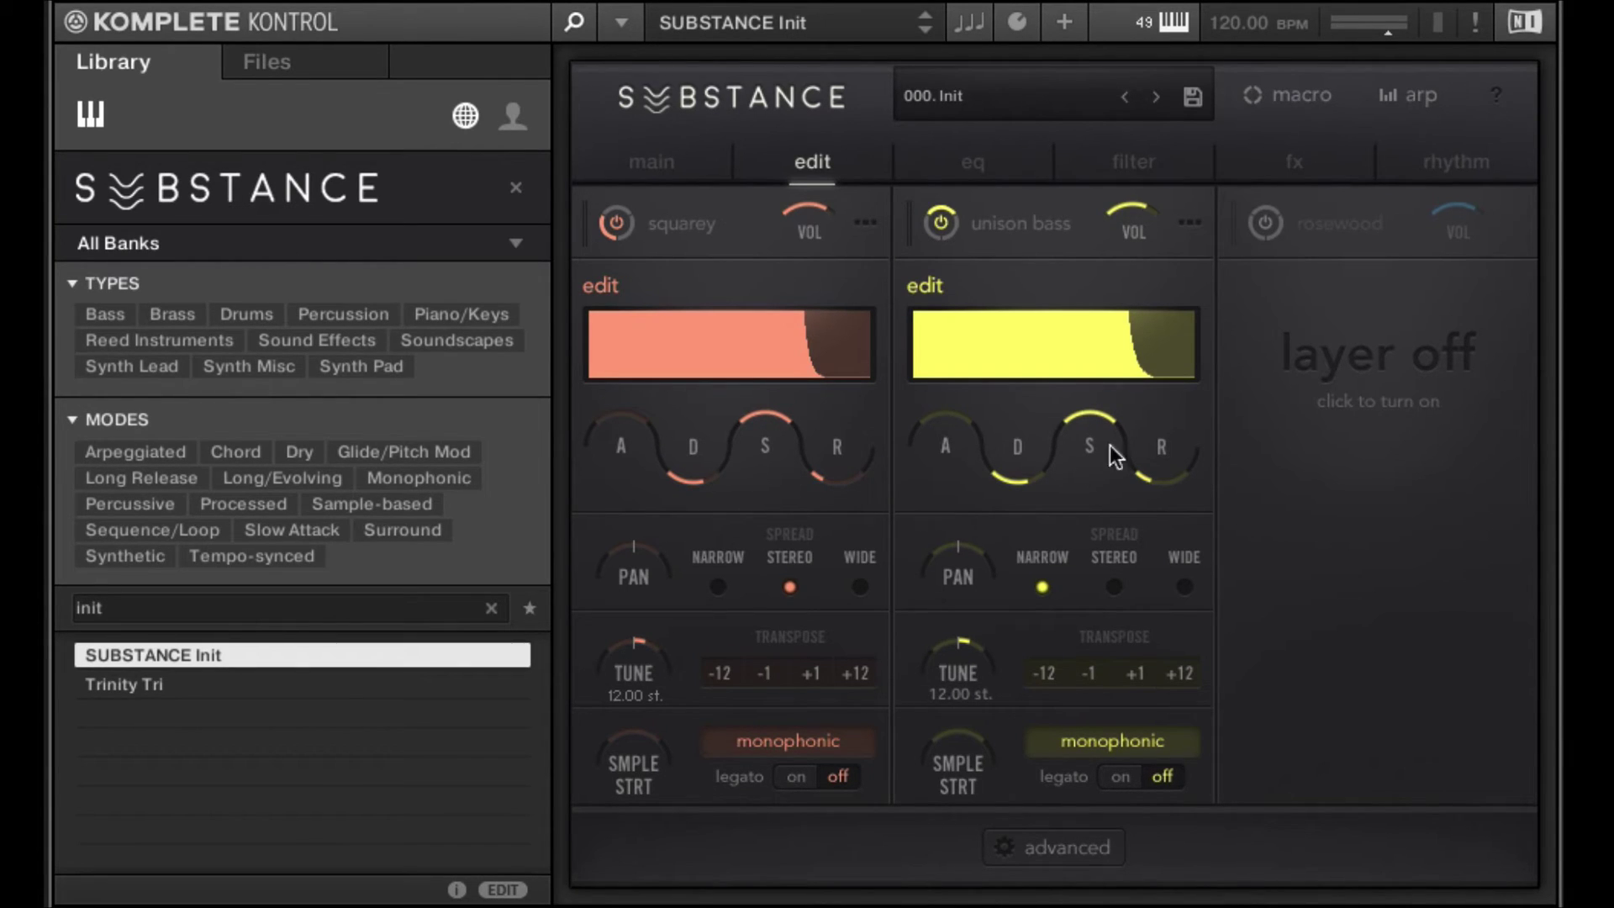
Power on layer 3 and replace rosewood with upright pizz from the bass guitars sources
left_click(1266, 223)
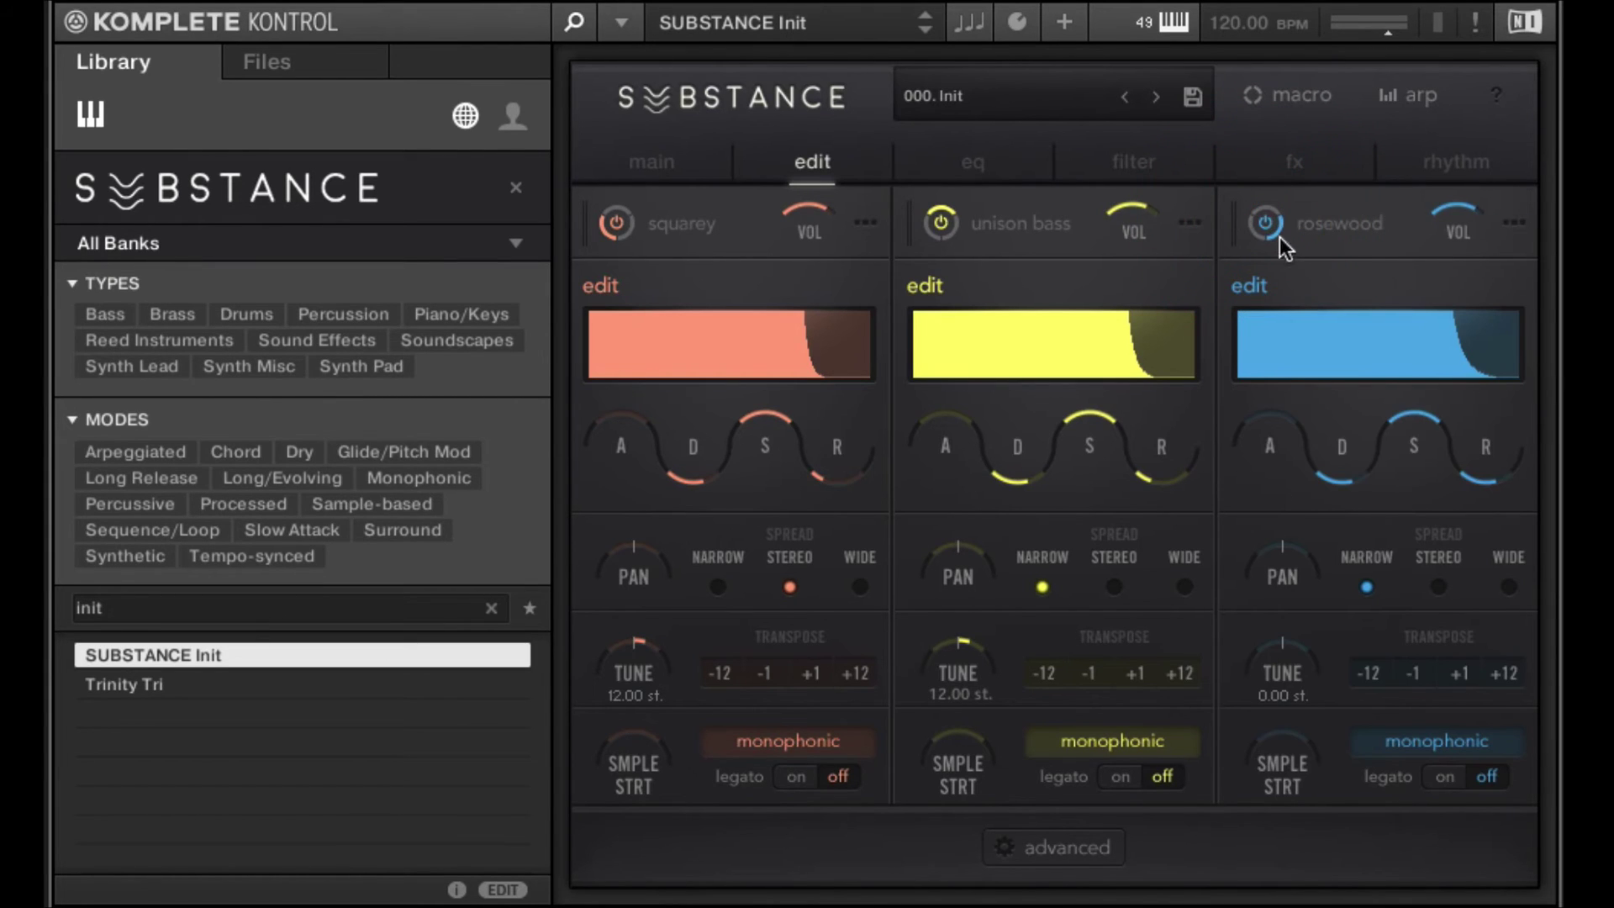
left_click(1354, 225)
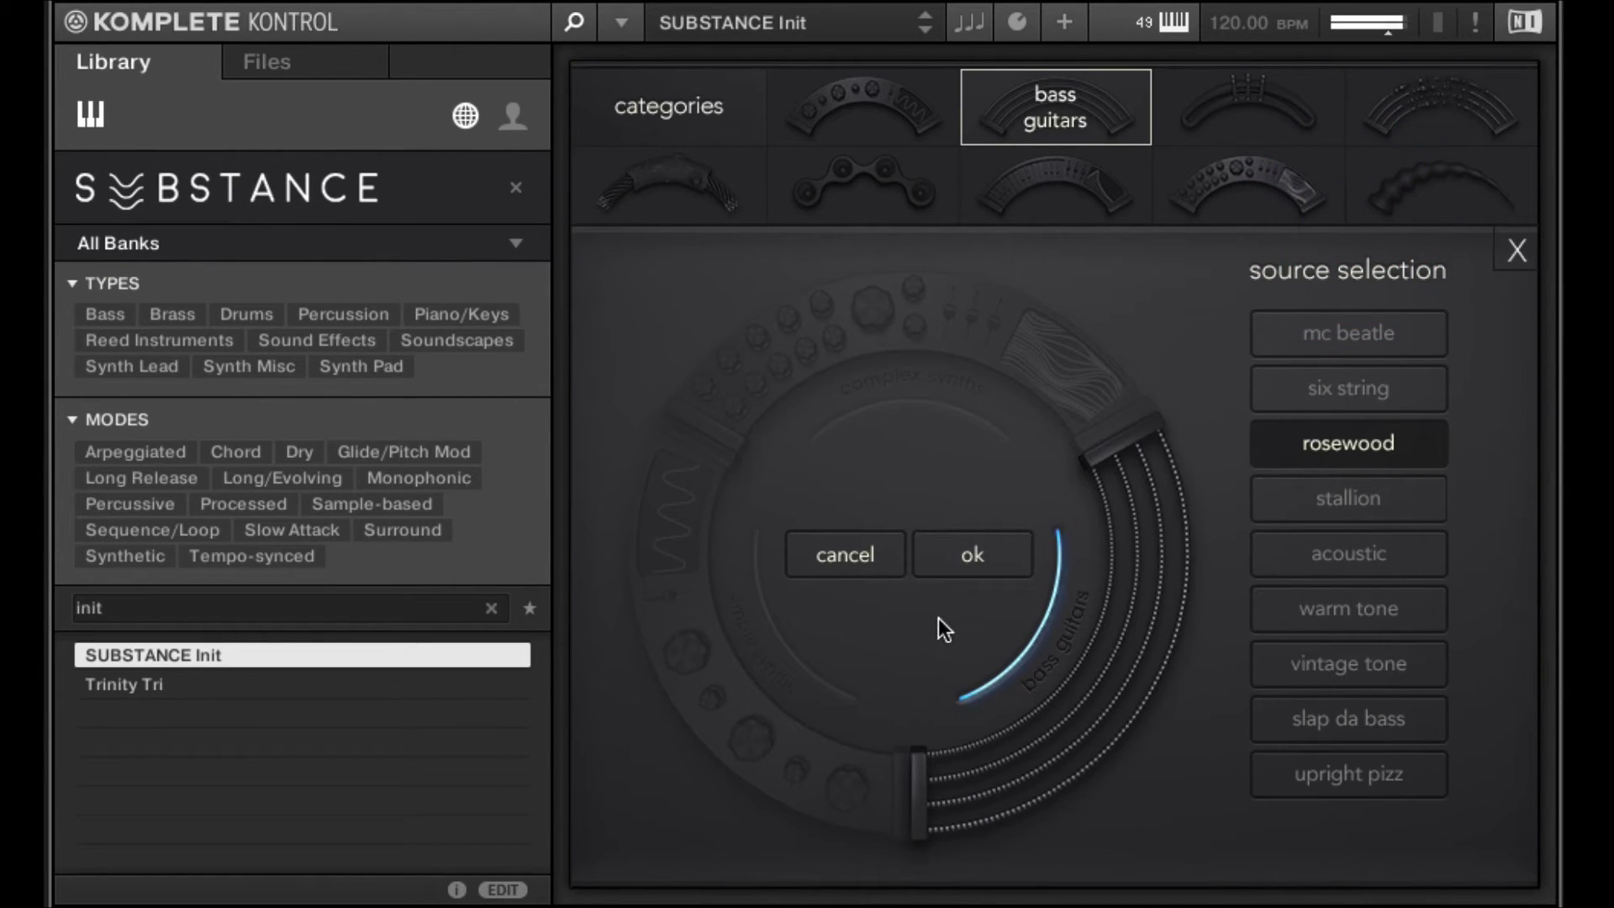
left_click(1312, 559)
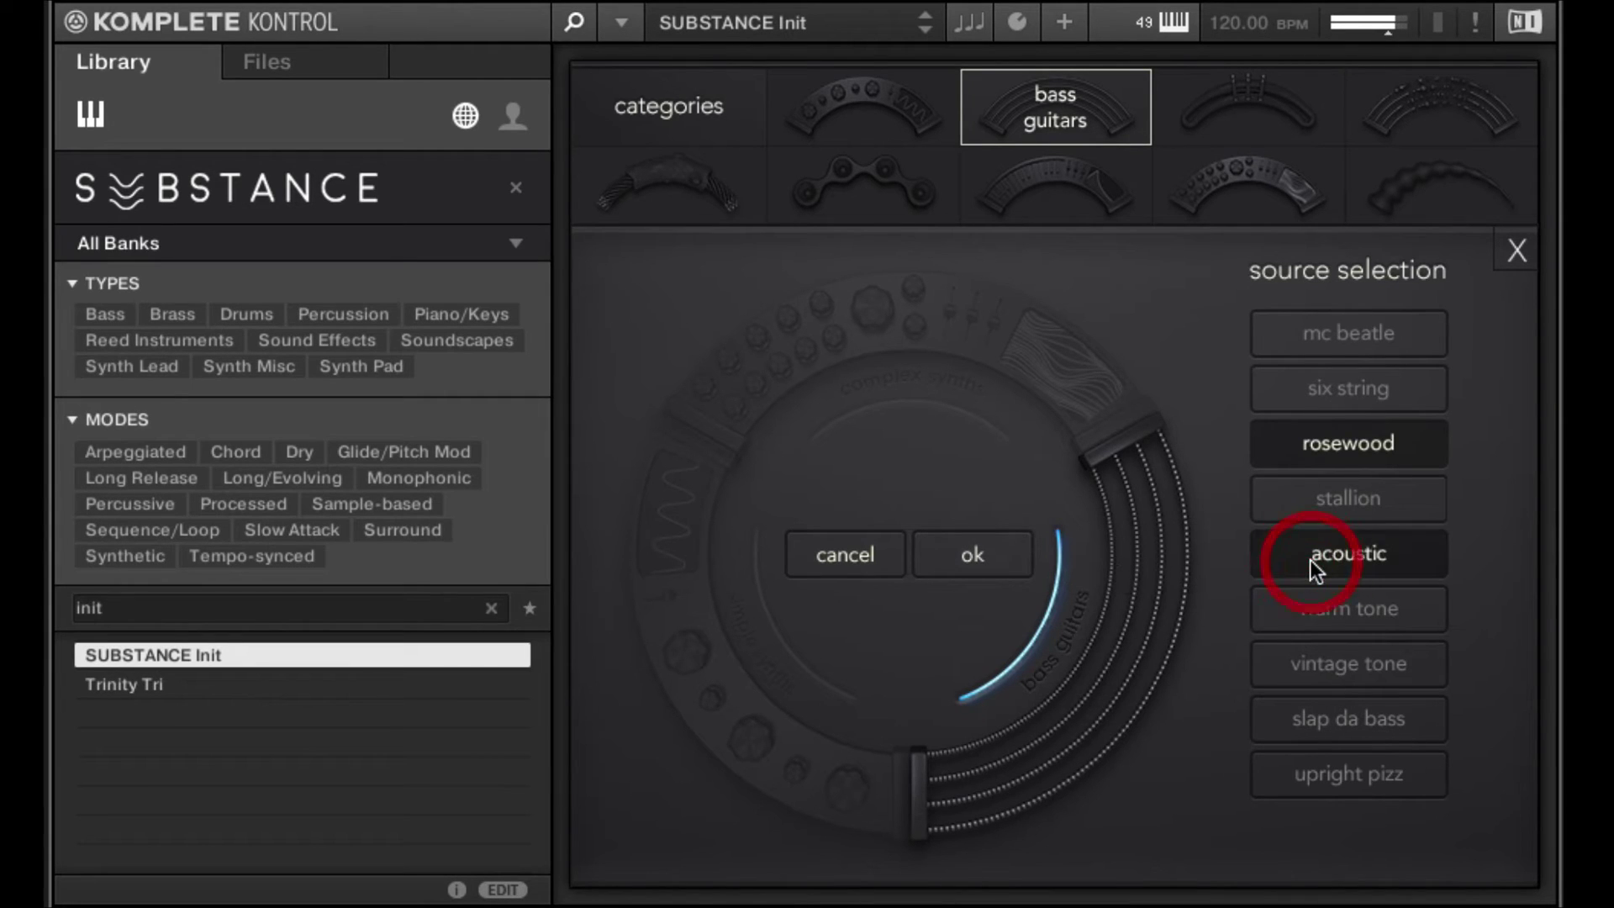
left_click(1344, 719)
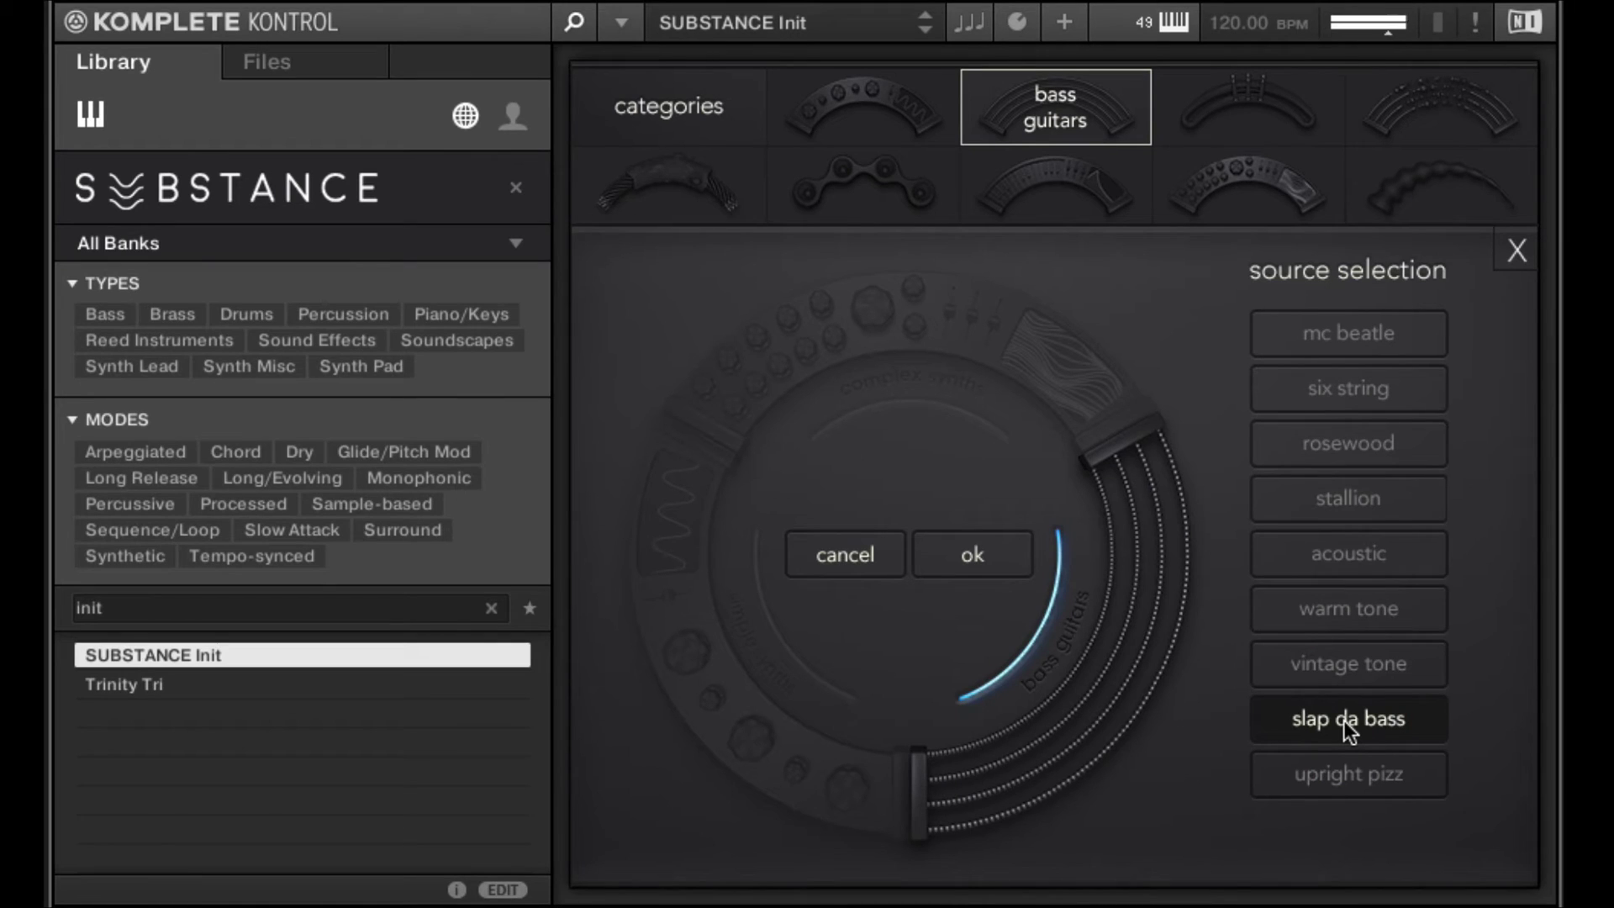
left_click(1367, 767)
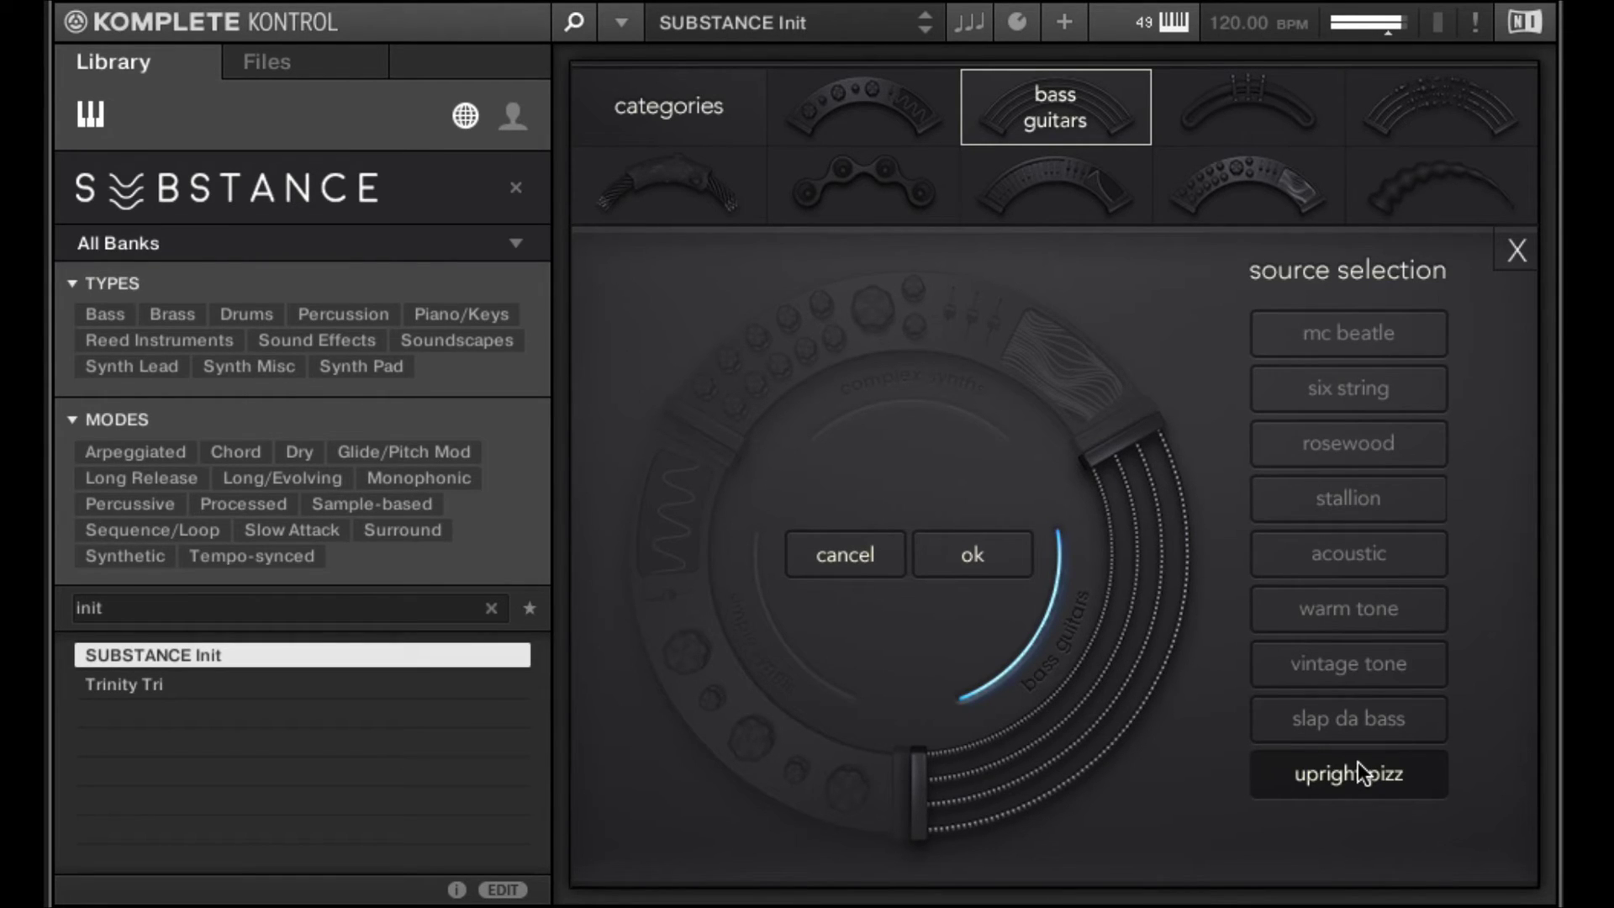
left_click(1517, 249)
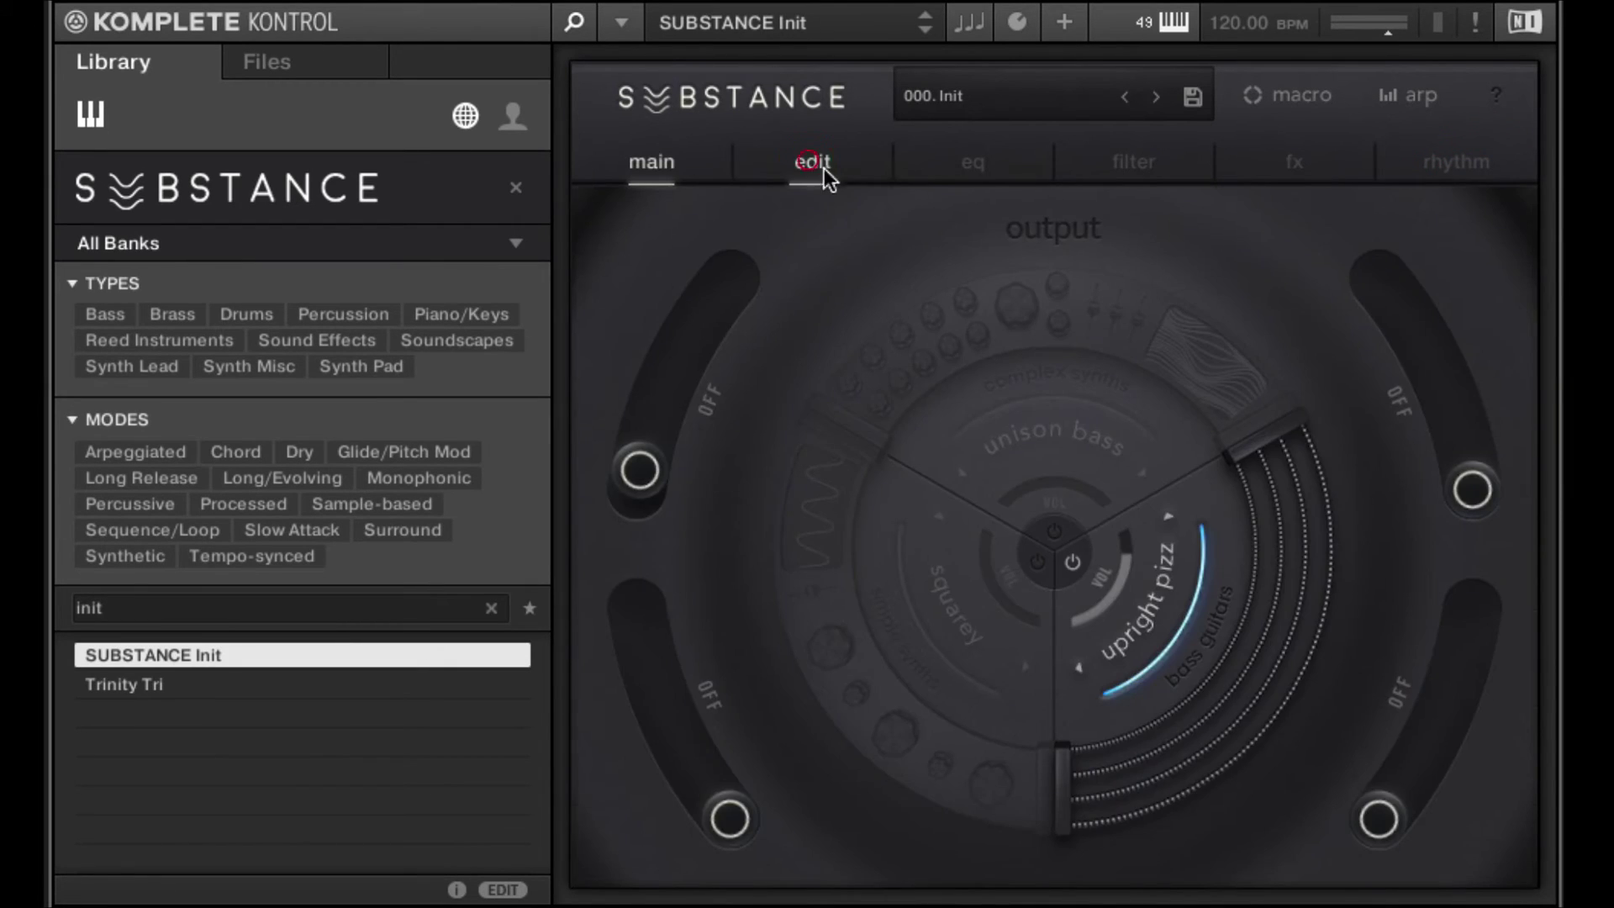
Solo upright pizz, setting its release to 78.6 ms and sustain to -9.0 dB
left_click(824, 168)
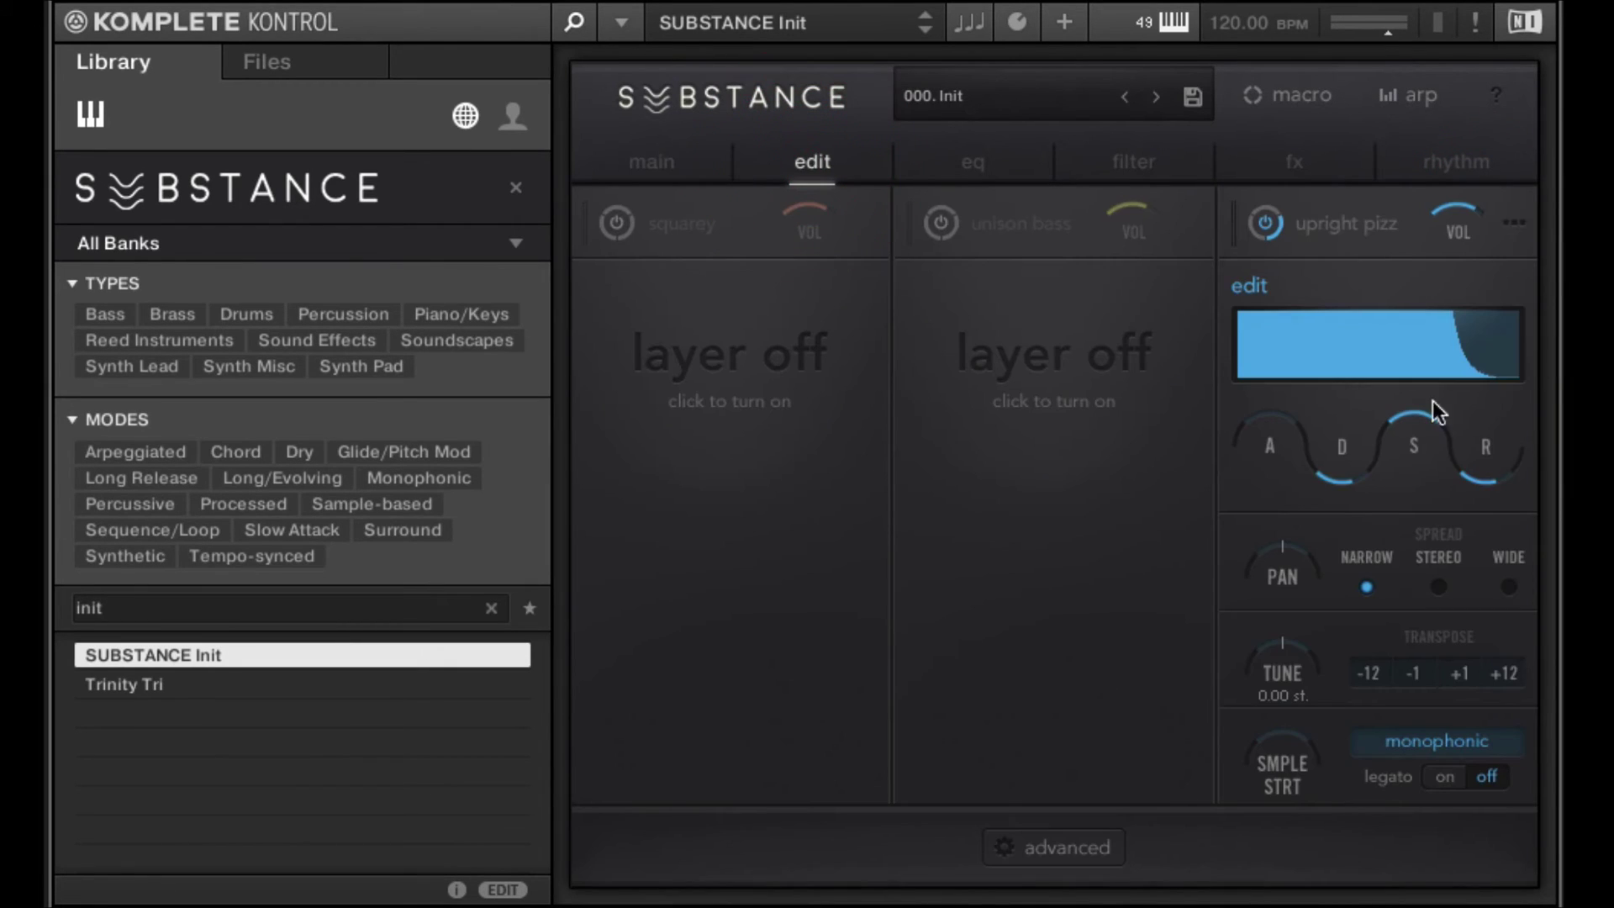
left_click(1488, 483)
left_click_drag(1489, 486, 1452, 523)
left_click_drag(1411, 437, 1352, 486)
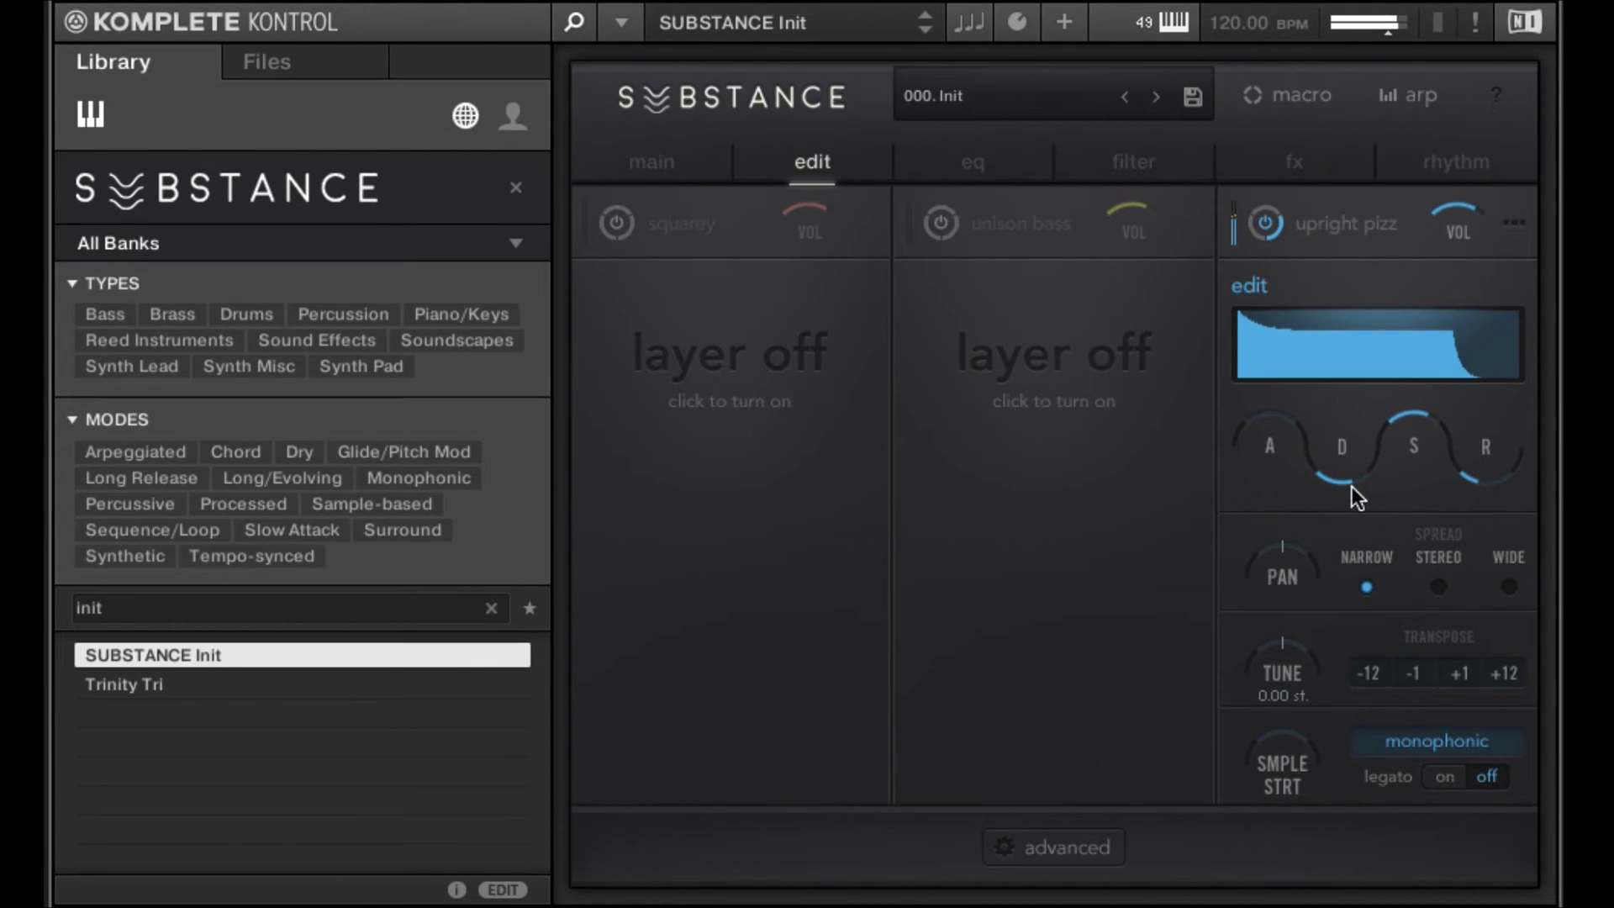
Re-enable the unison bass layer and adjust its release time
left_click(942, 222)
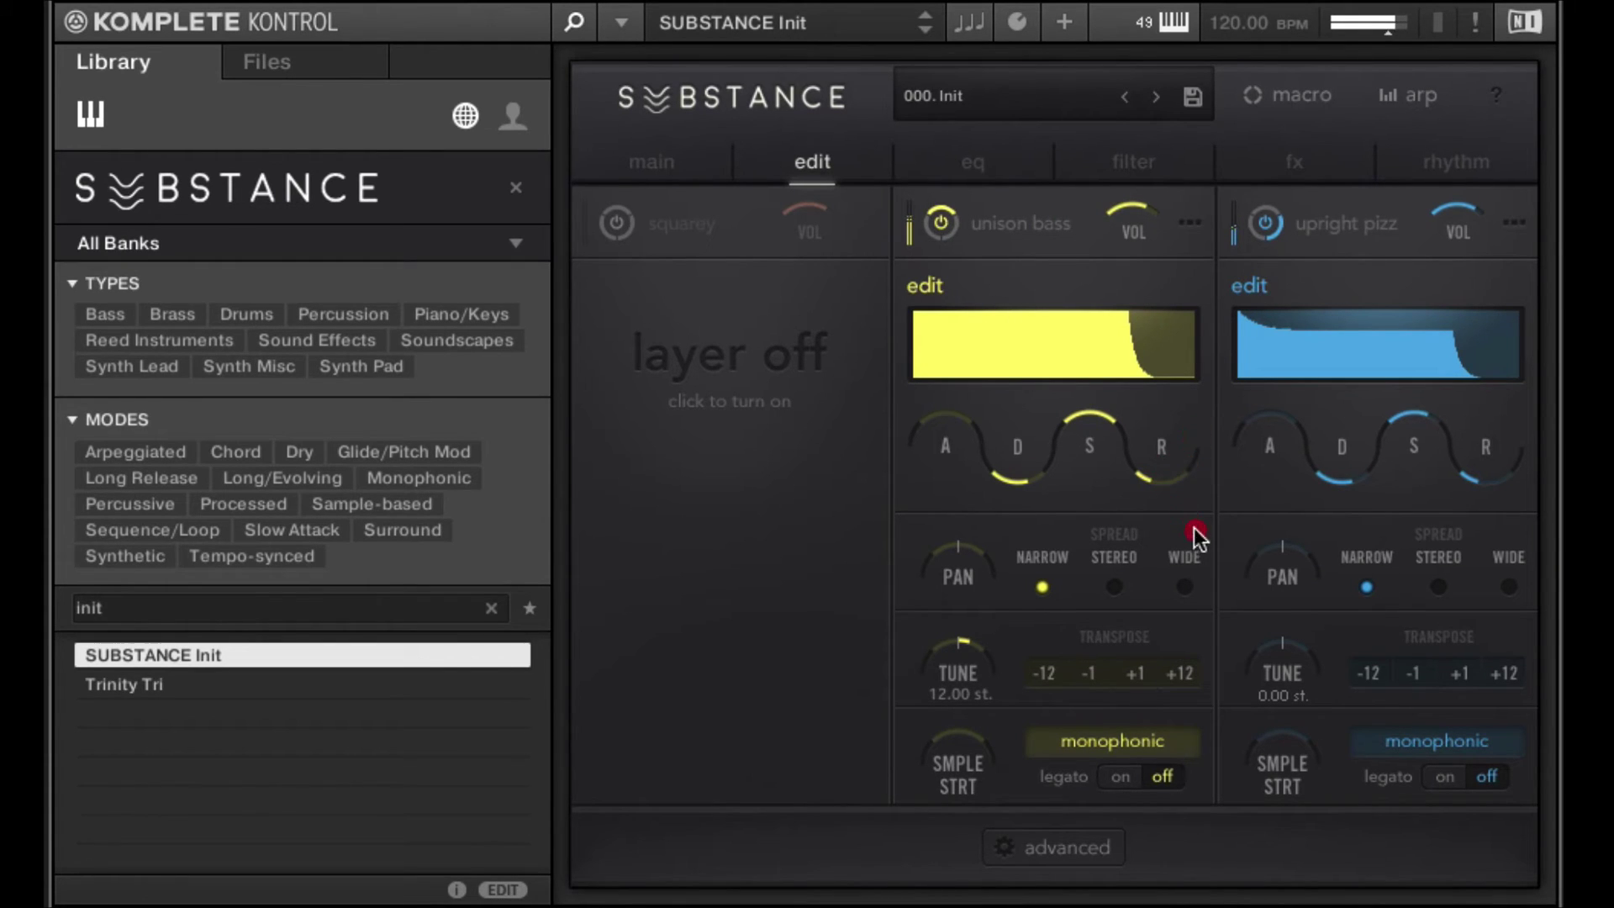
left_click_drag(1157, 474, 1173, 425)
left_click(1122, 492)
Re-enable squarey, slowing its attack to 118.3 ms with decay 185.9 ms
left_click(615, 224)
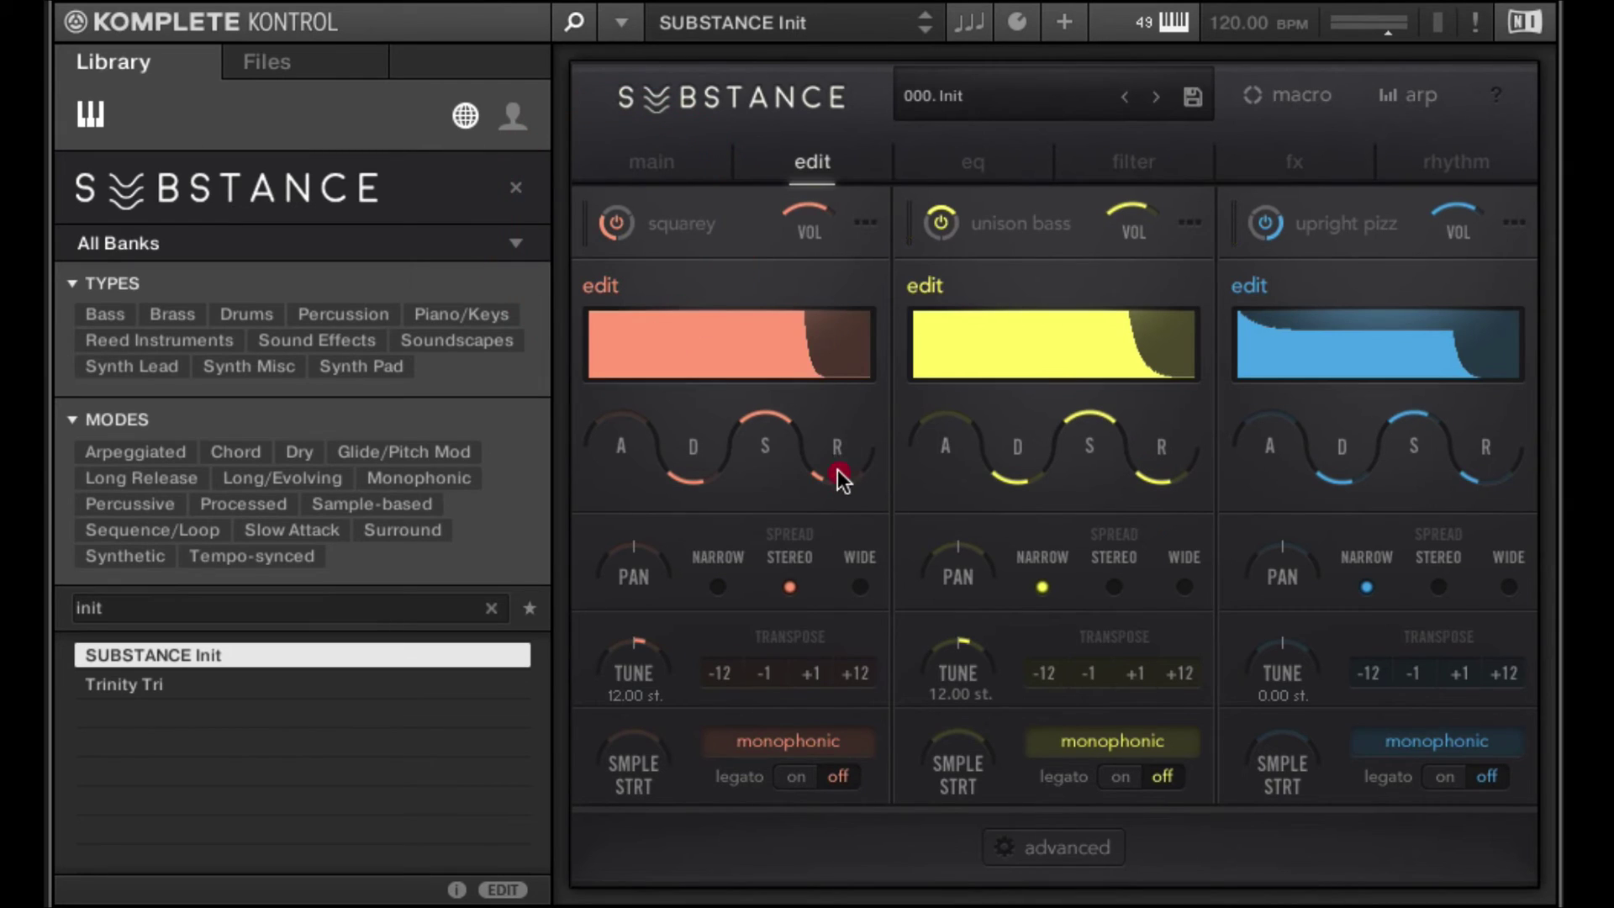
left_click(851, 407)
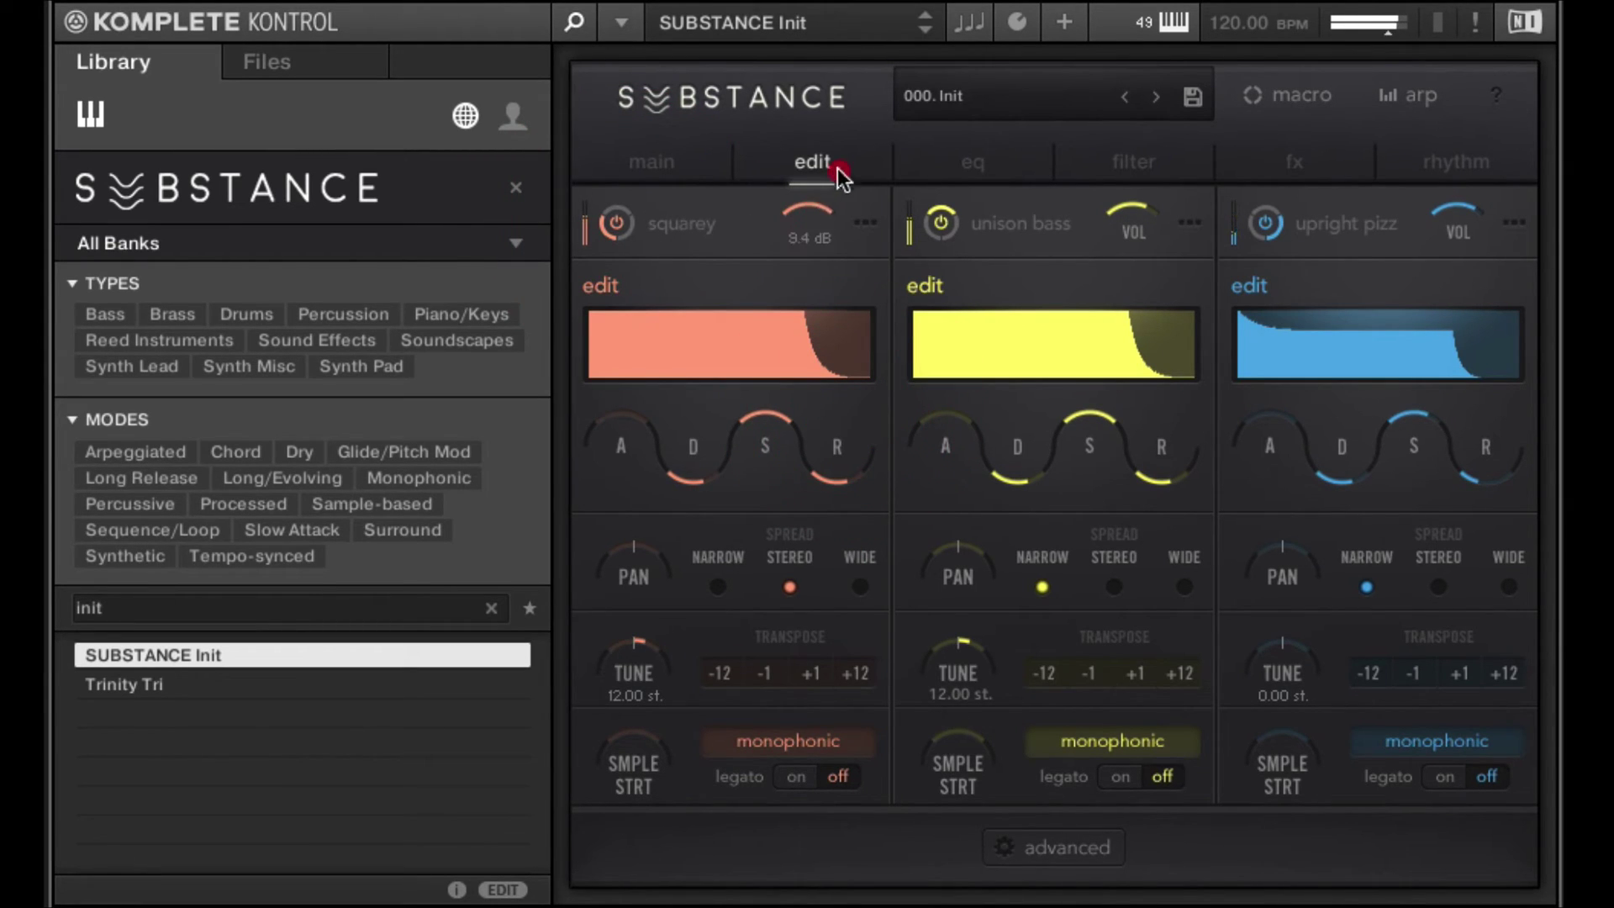
left_click(820, 233)
left_click_drag(604, 421, 664, 349)
mouse_move(683, 468)
left_mouse_down()
mouse_move(685, 411)
mouse_move(673, 479)
left_mouse_up()
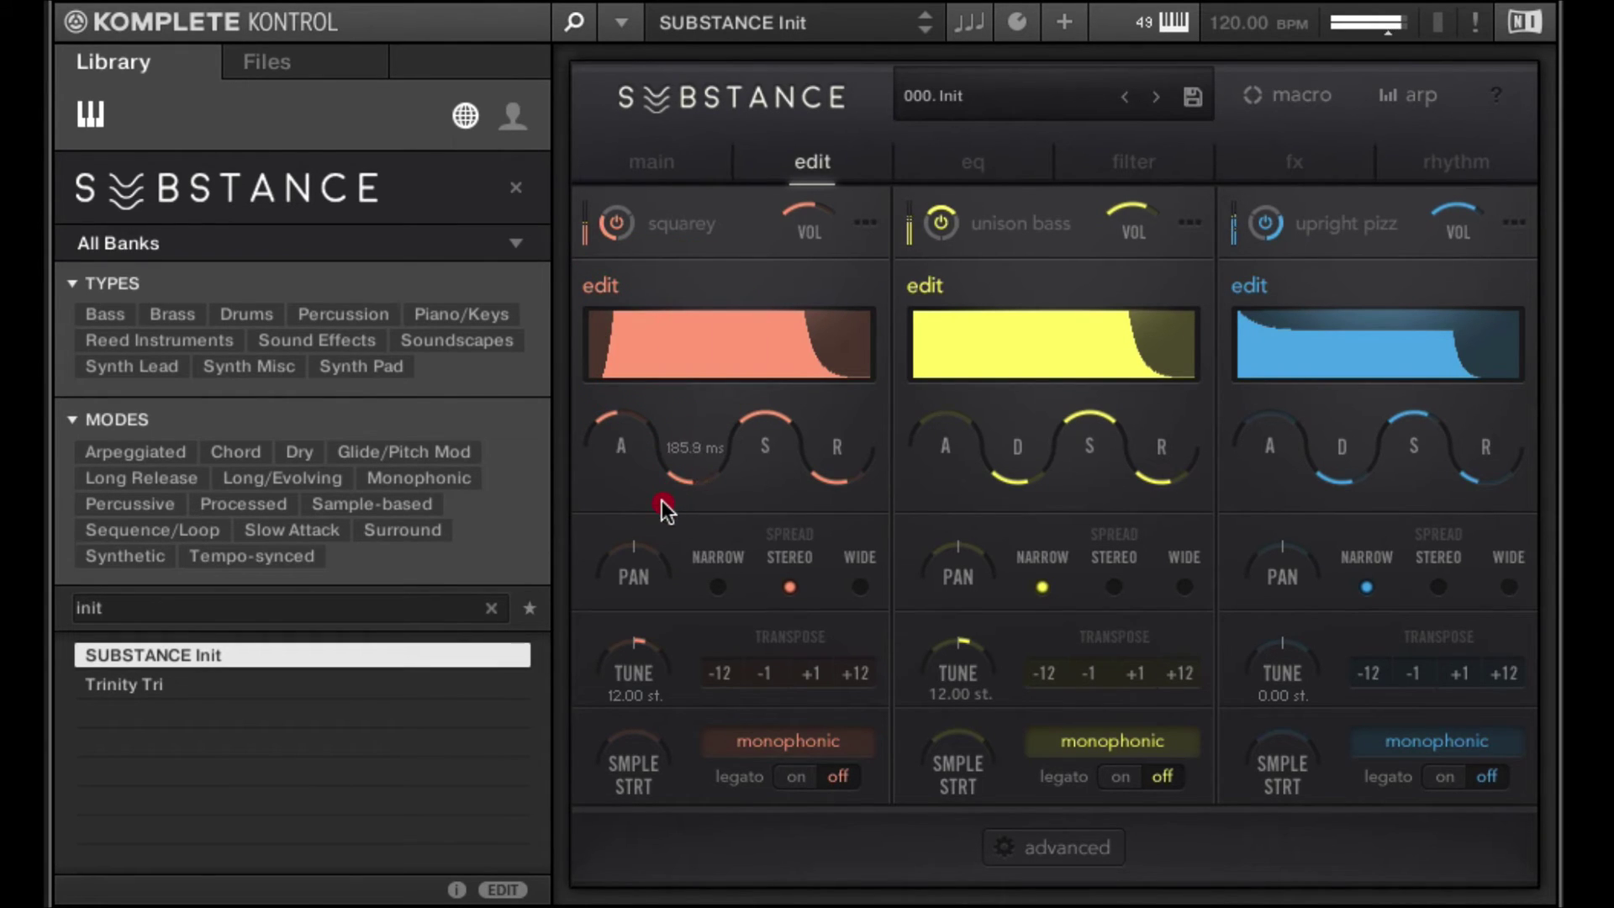
double_click(663, 501)
Raise the upright pizz decay and keep upright pizz as its source
left_click_drag(1295, 480, 1352, 417)
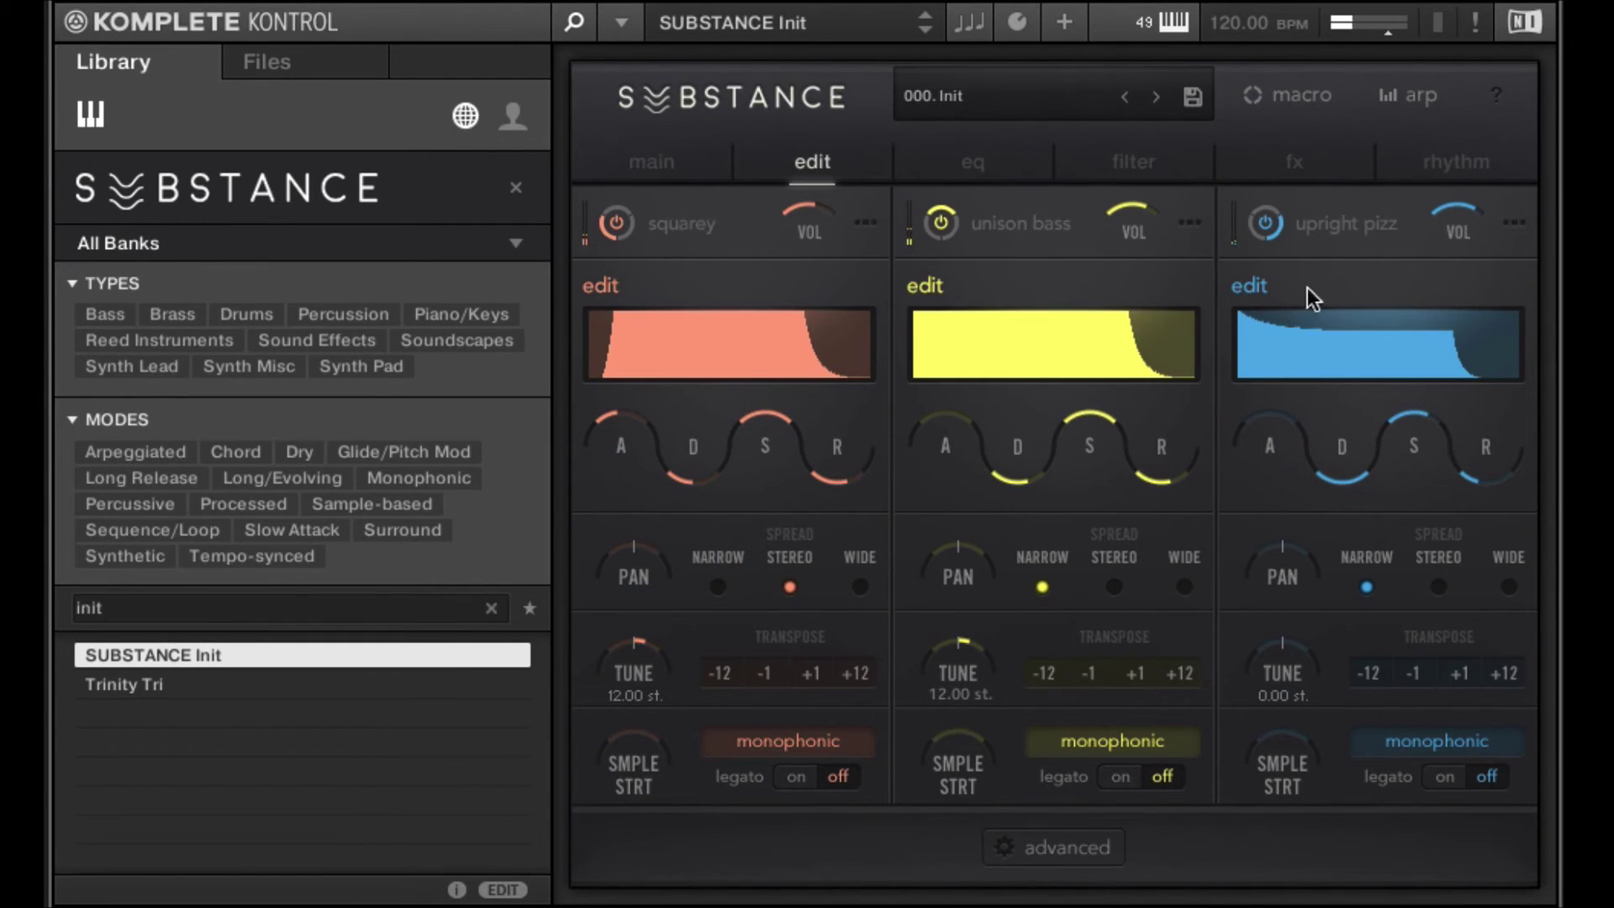
left_click(1312, 225)
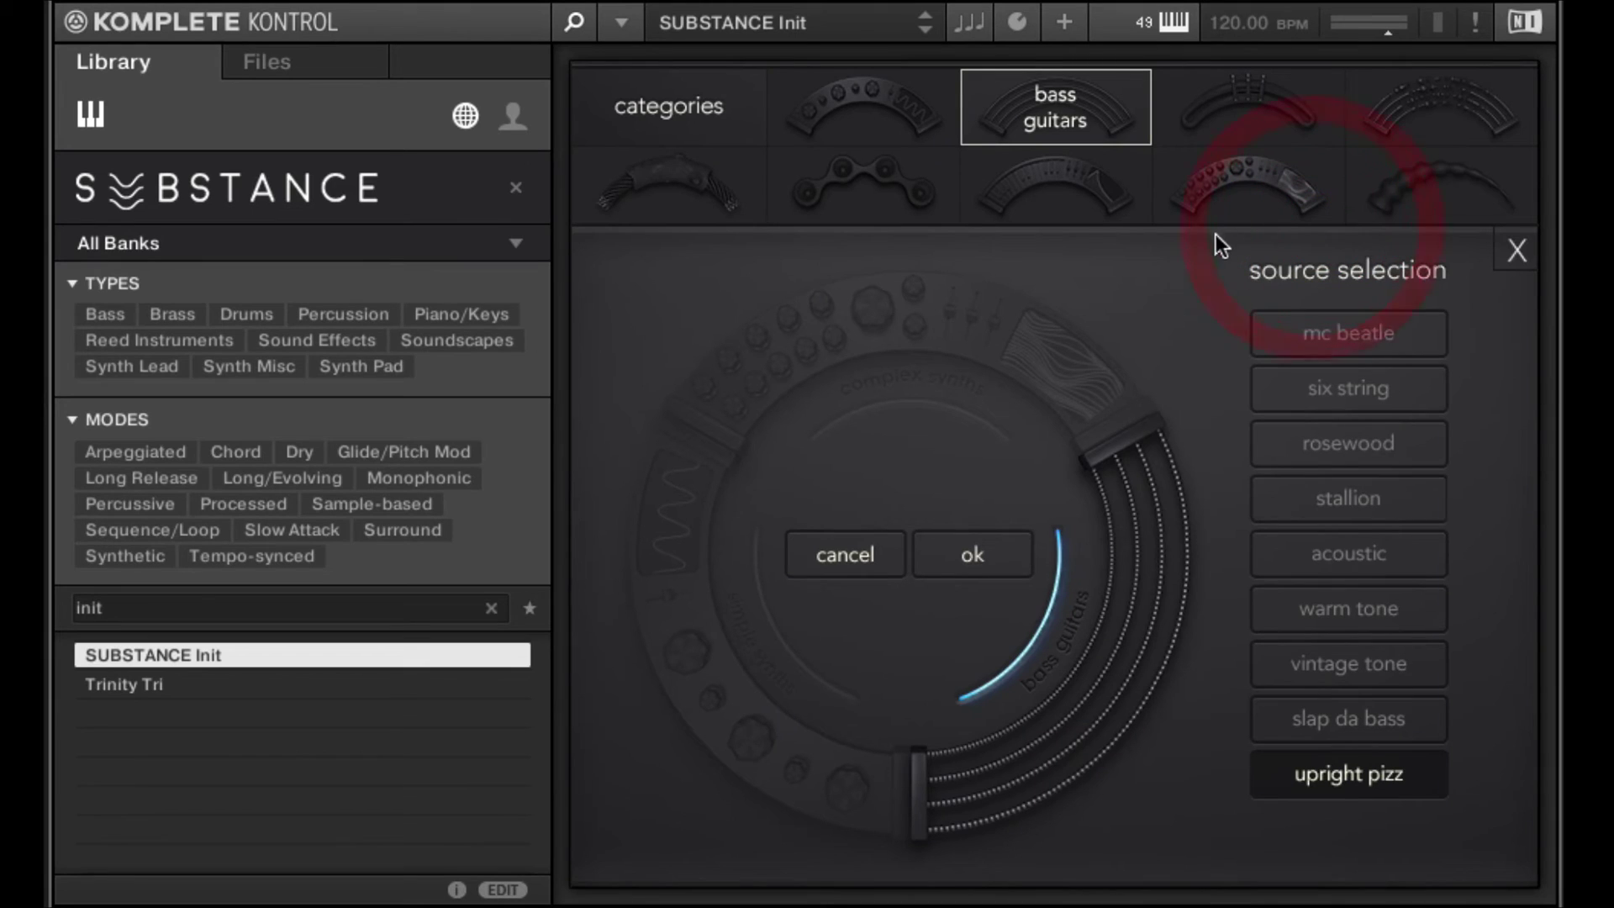
left_click(1344, 778)
left_click(974, 554)
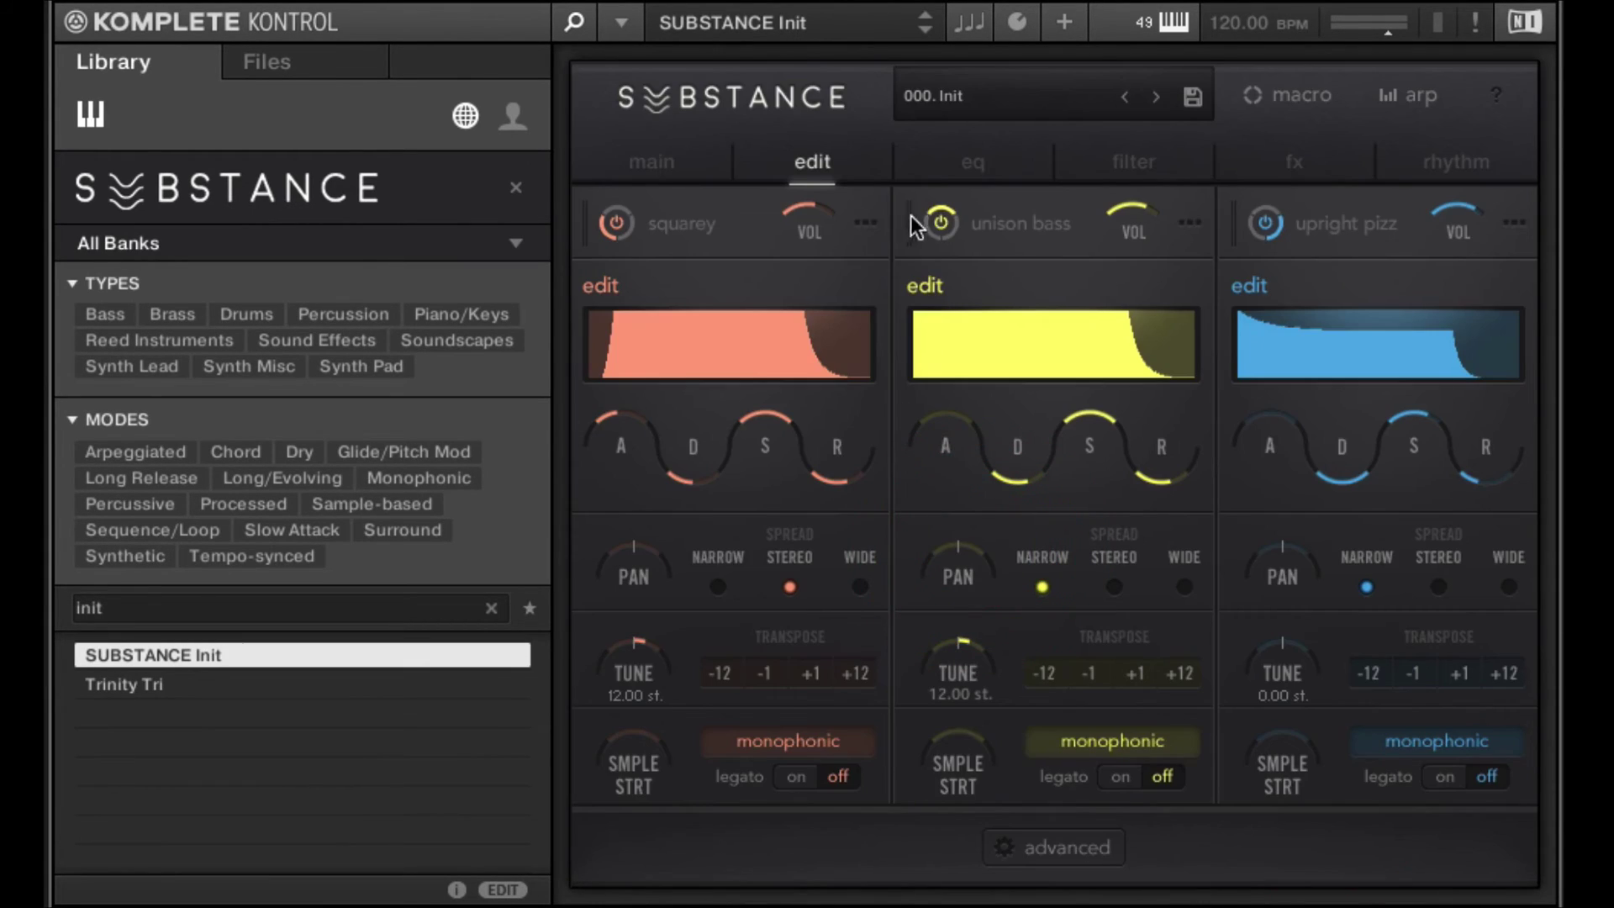
Toggle unison bass and squarey off and back on so all three layers are active
left_click(942, 224)
left_click(617, 223)
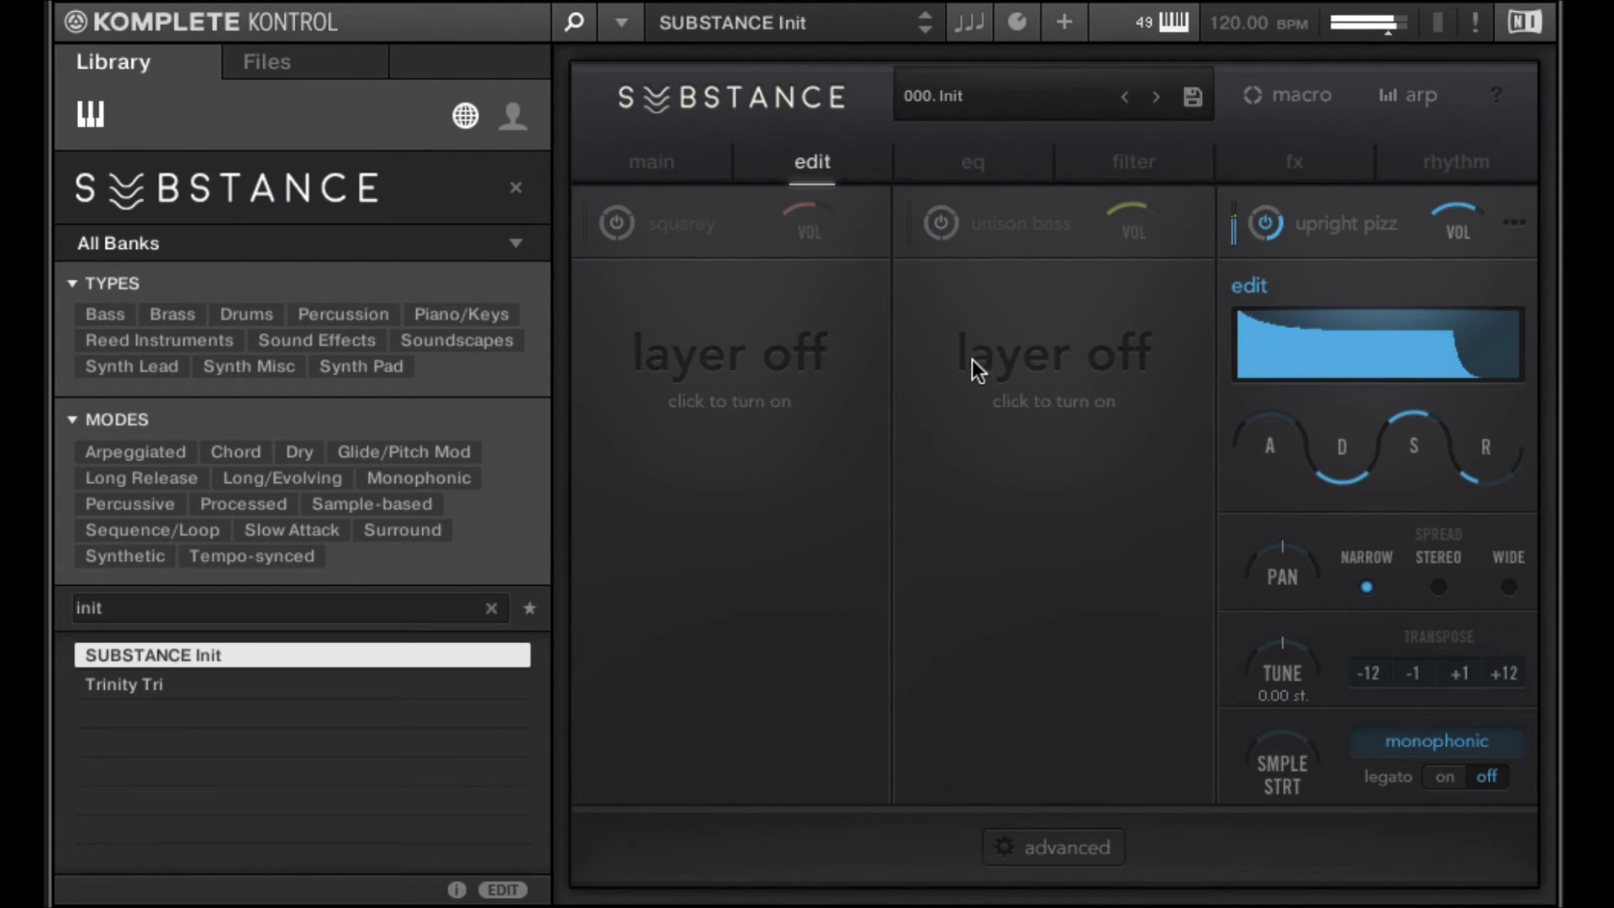
left_click(941, 223)
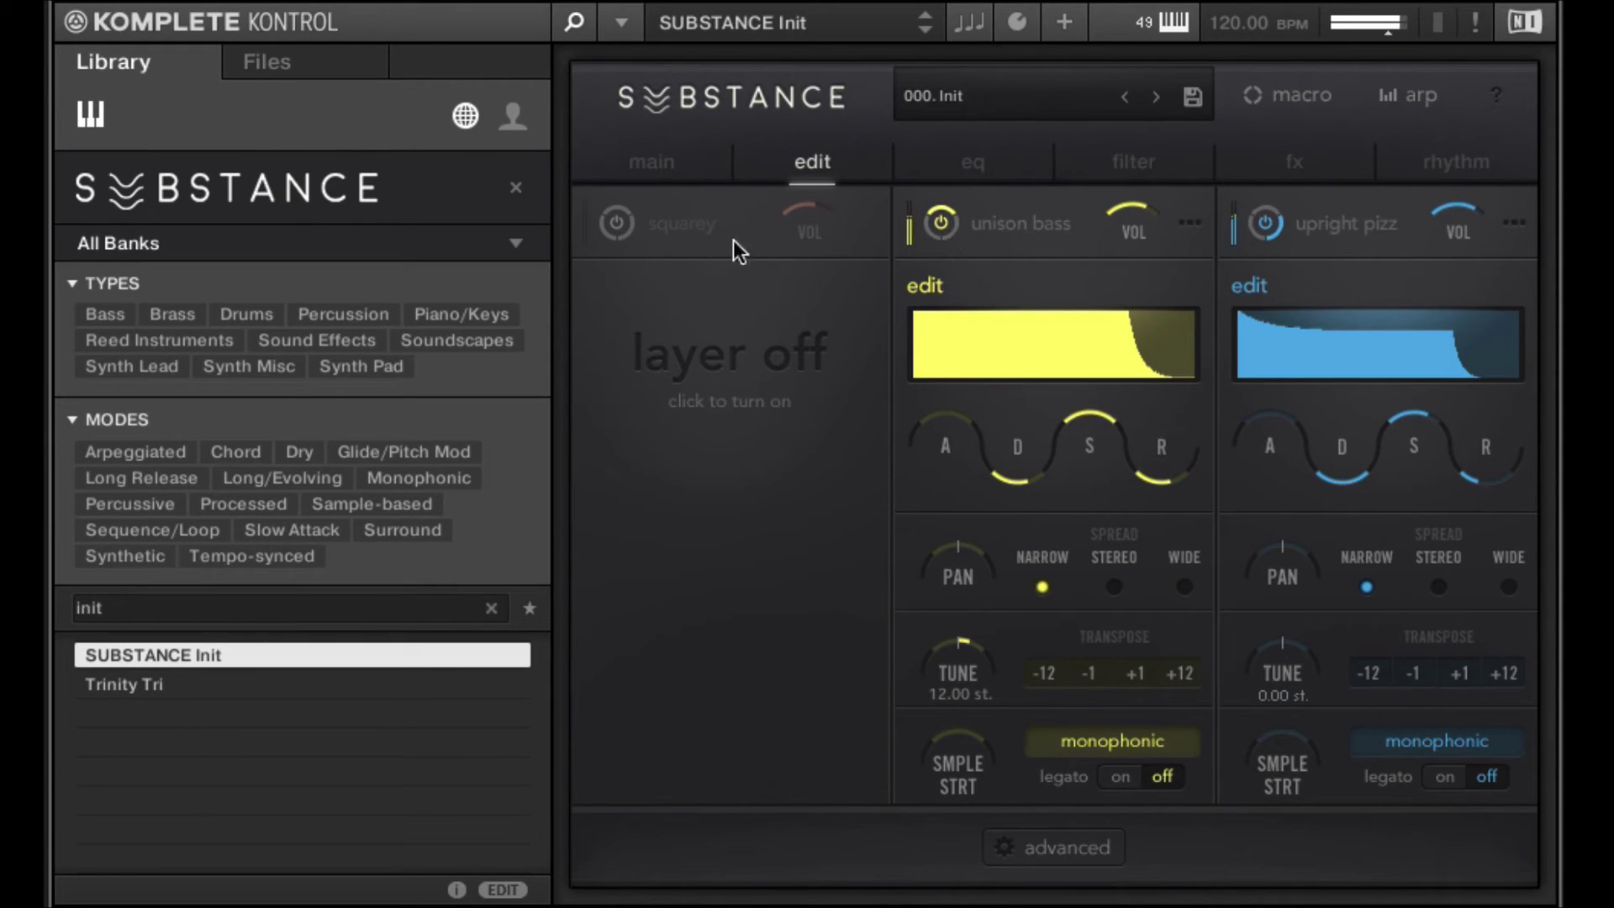
left_click(617, 224)
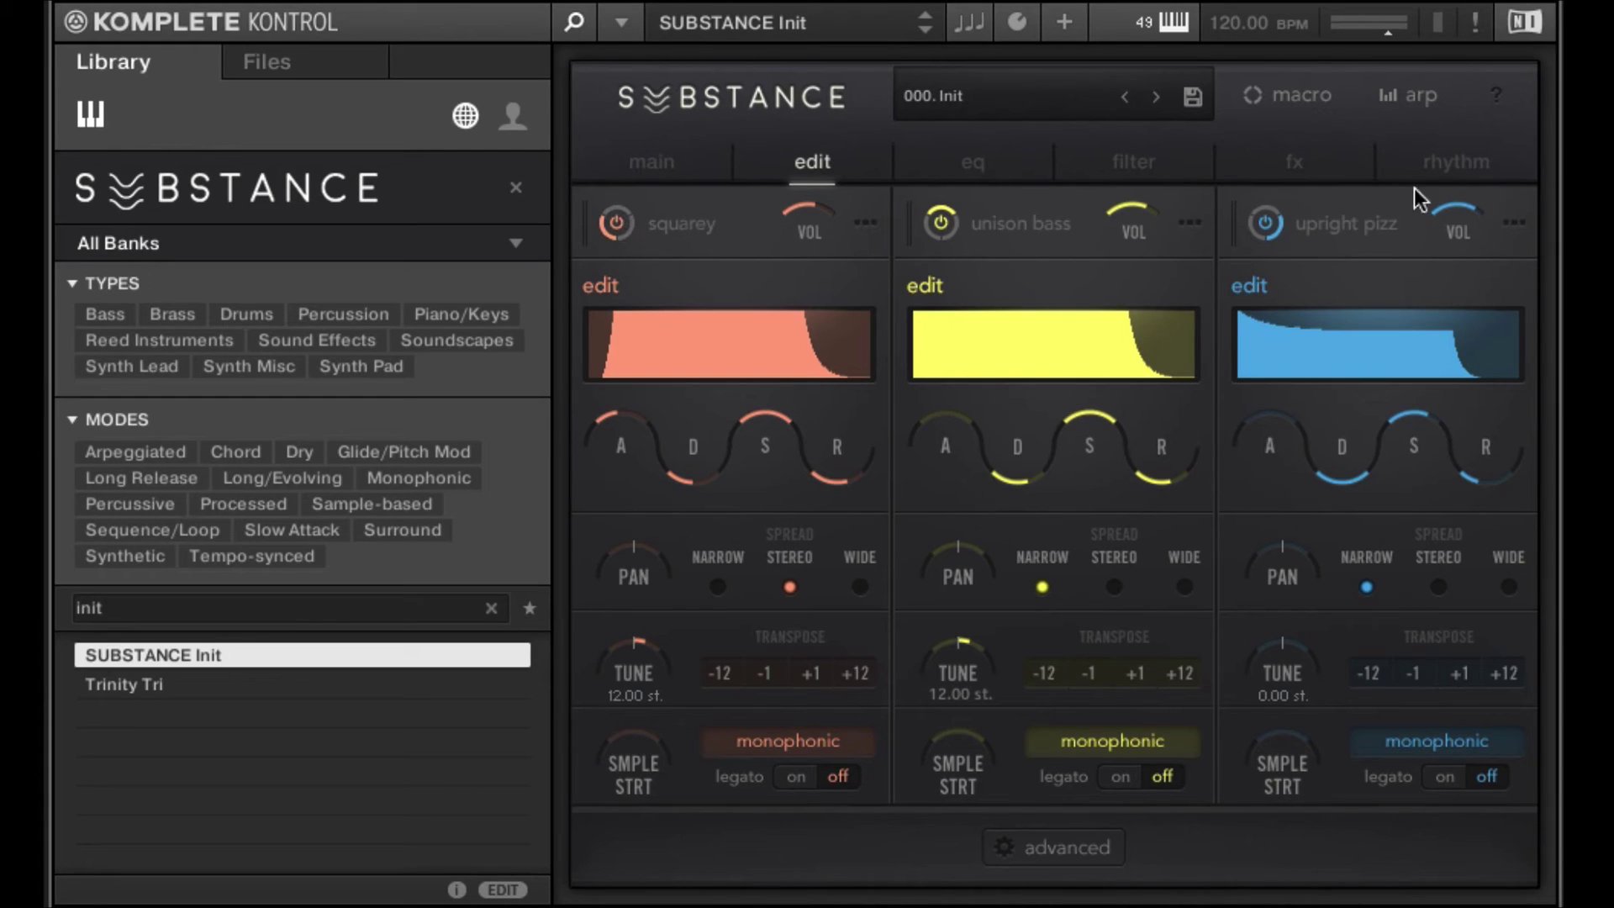
Turn on the unison bass layer's filter and lower its cutoff
left_click(976, 162)
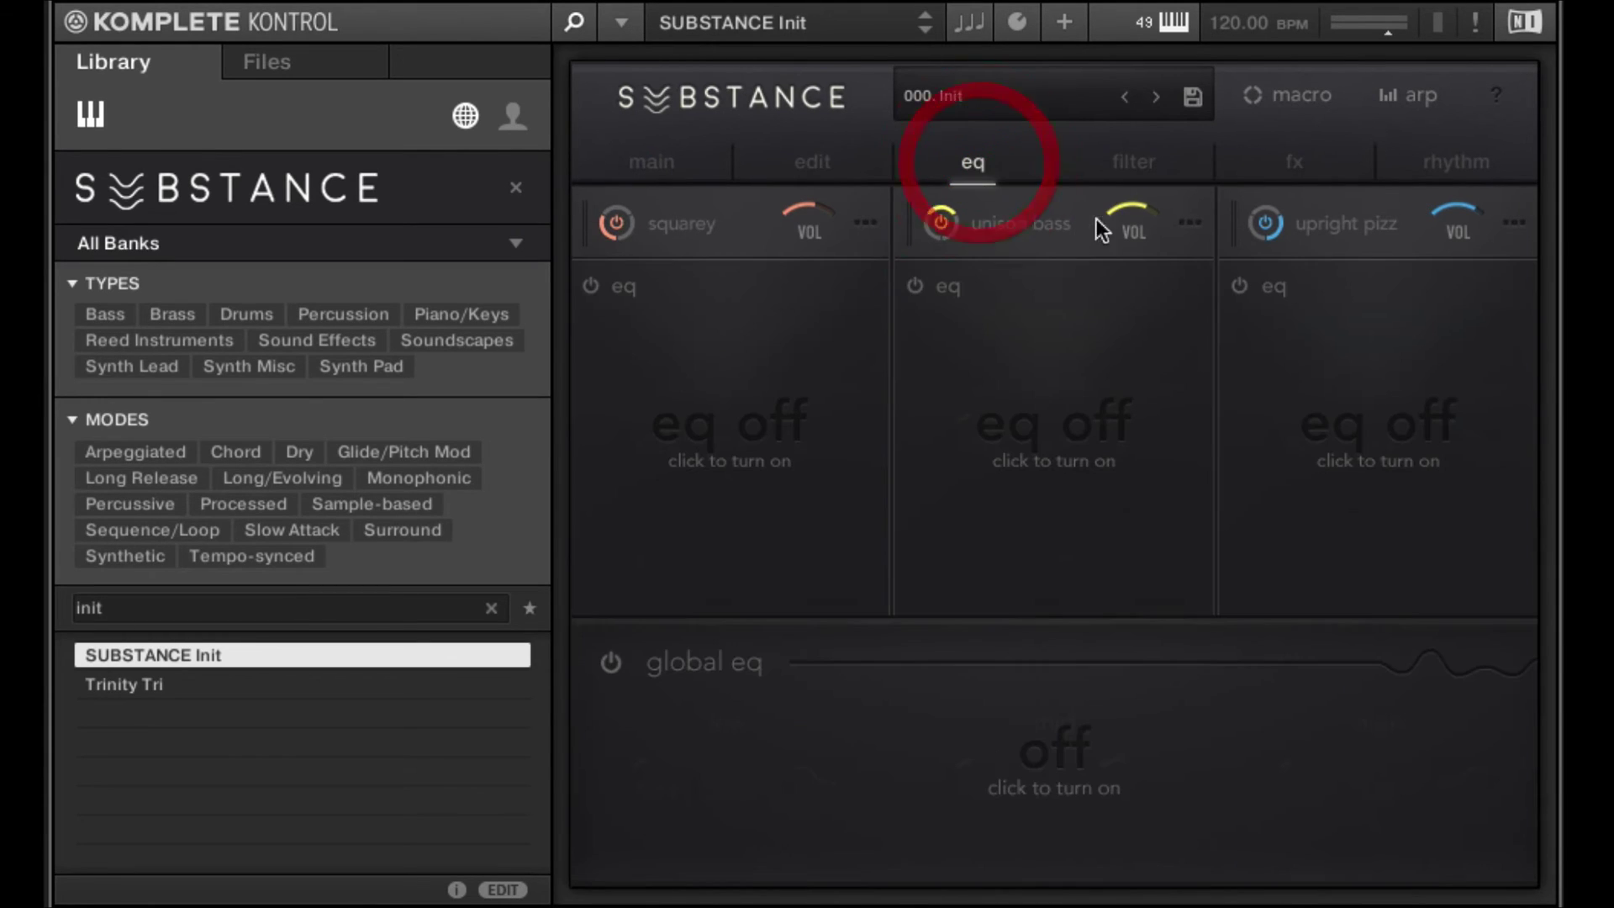
left_click(1152, 161)
left_click(1279, 165)
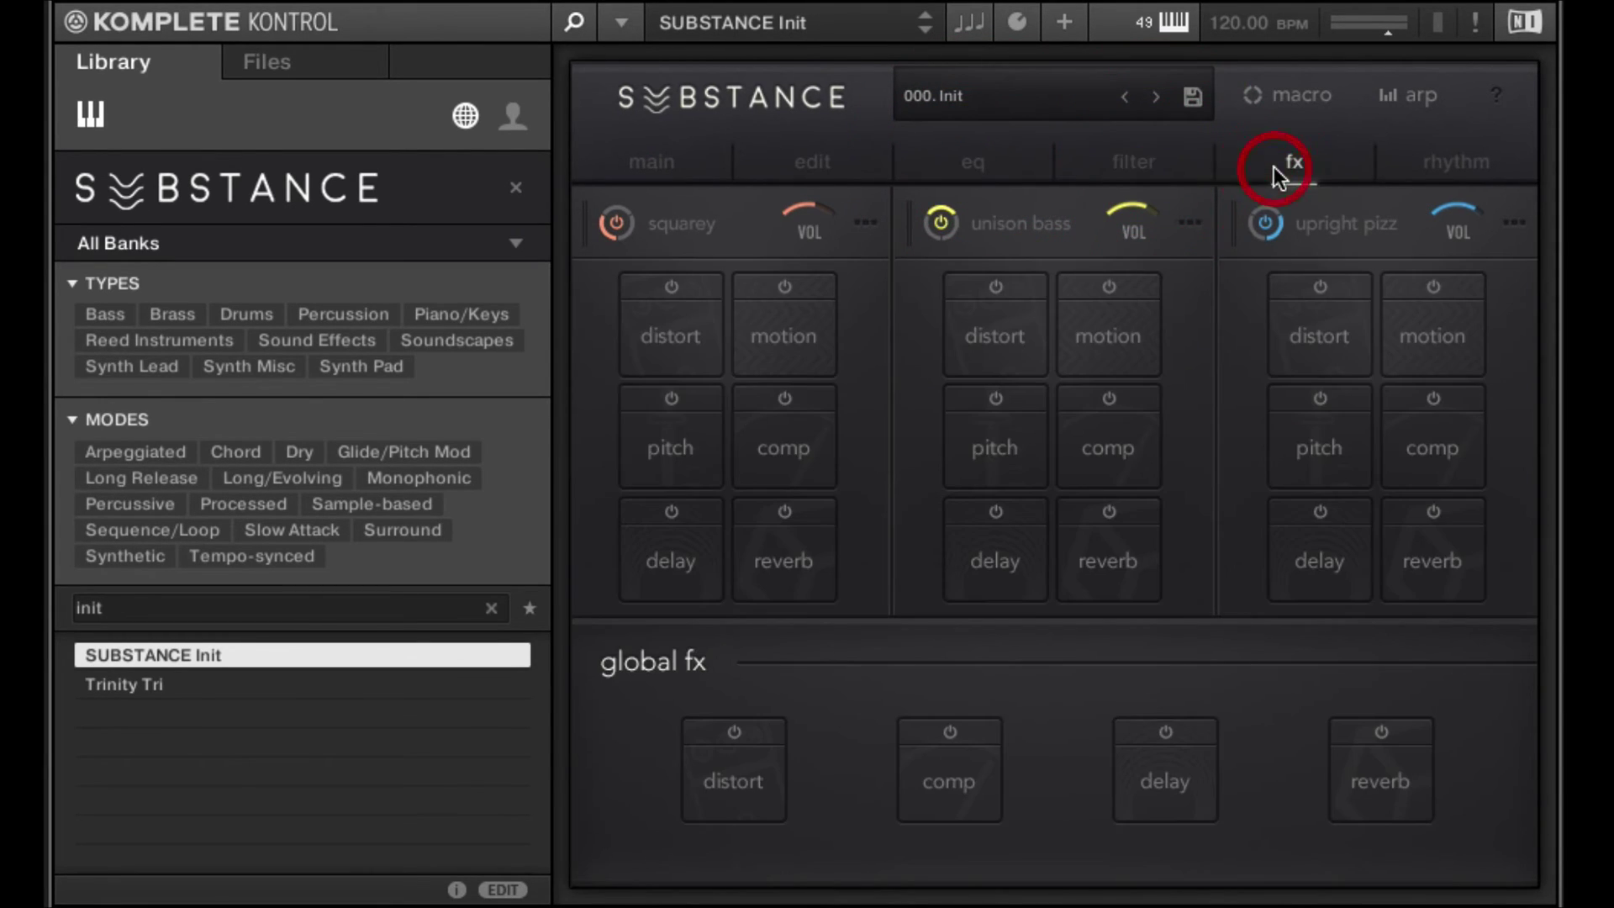
left_click(1131, 165)
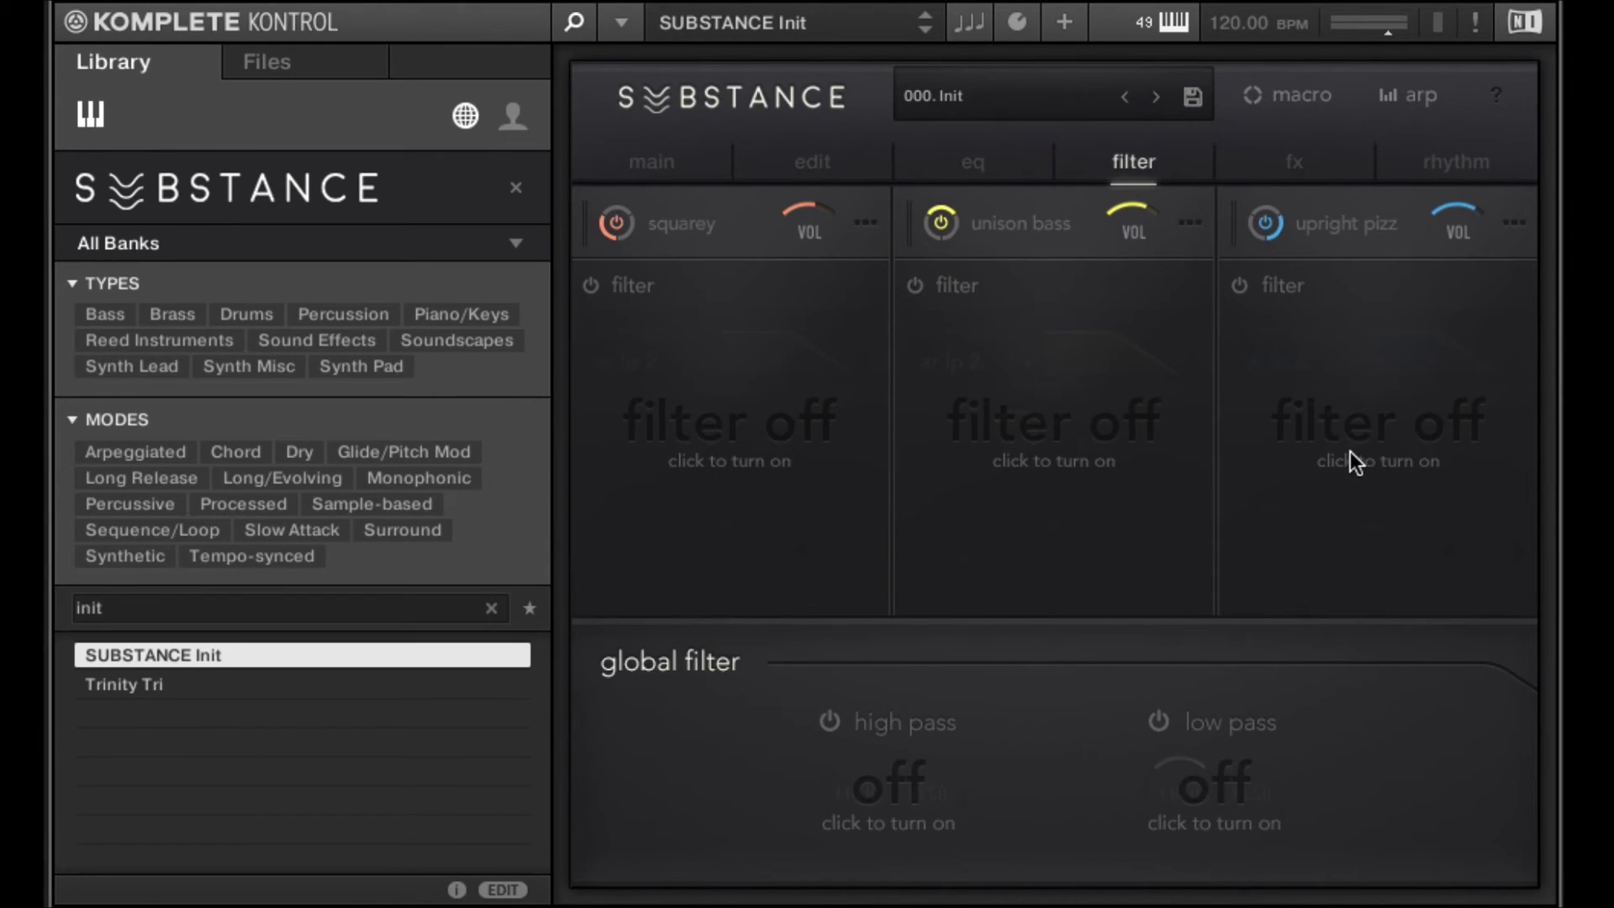
left_click(1044, 456)
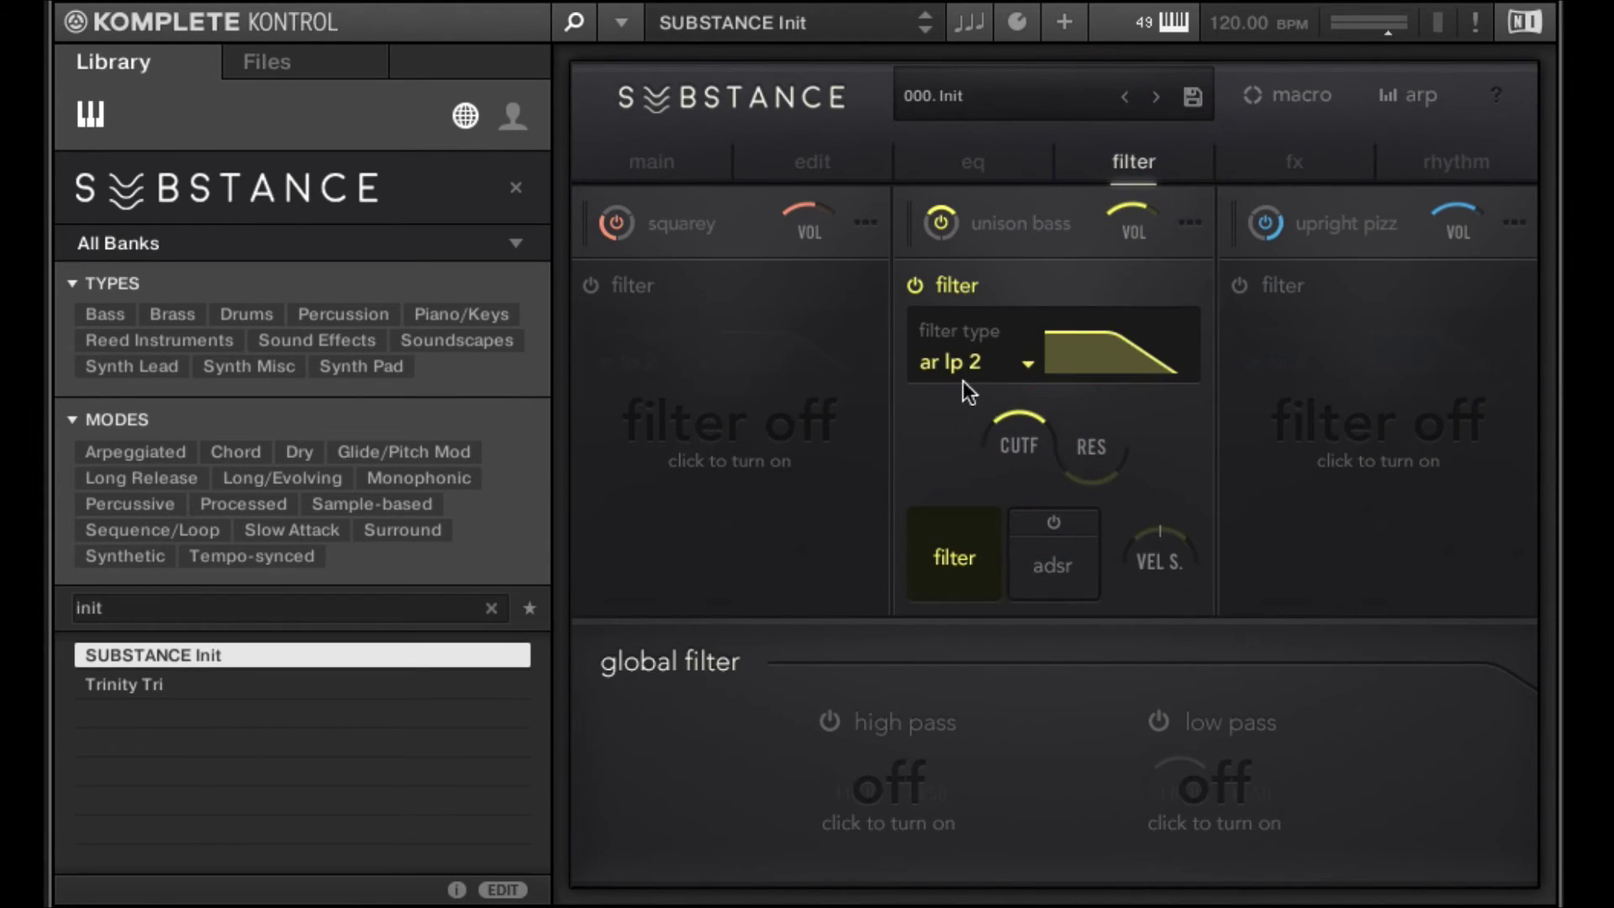
mouse_move(995, 454)
left_mouse_down()
mouse_move(1031, 367)
mouse_move(984, 529)
mouse_move(976, 509)
mouse_move(1013, 437)
left_mouse_up()
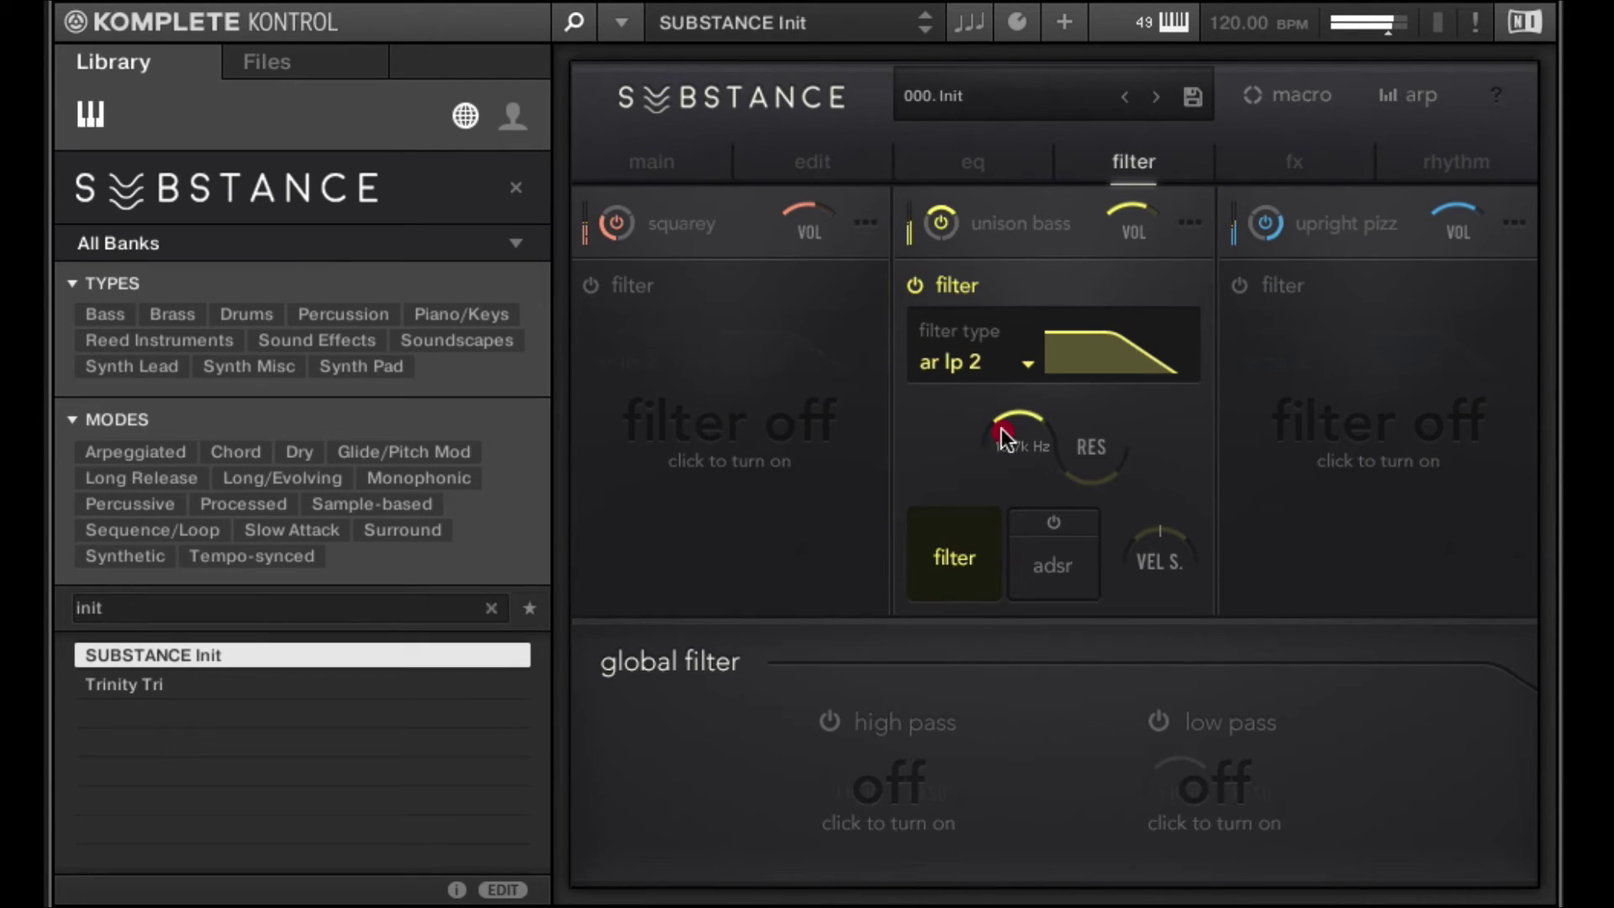
Try the AR hp4 high-pass type with cutoff 43.7 Hz and resonance 83.3 %
left_click(916, 360)
left_click(966, 497)
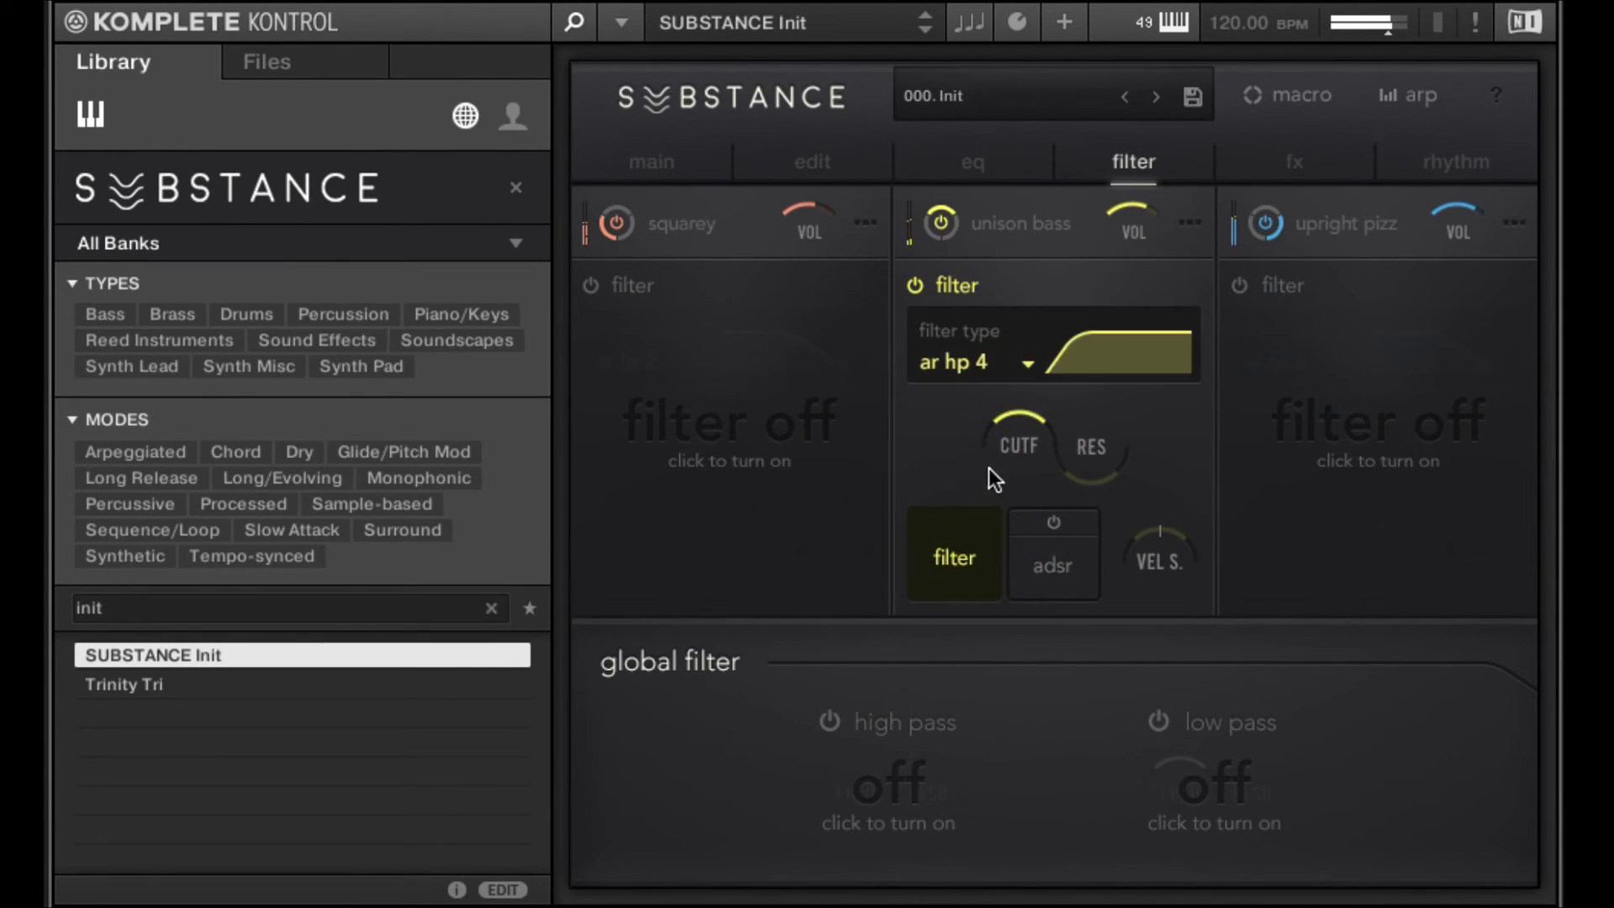
left_click(983, 506)
left_click_drag(983, 506, 956, 592)
left_click_drag(1081, 483, 1102, 303)
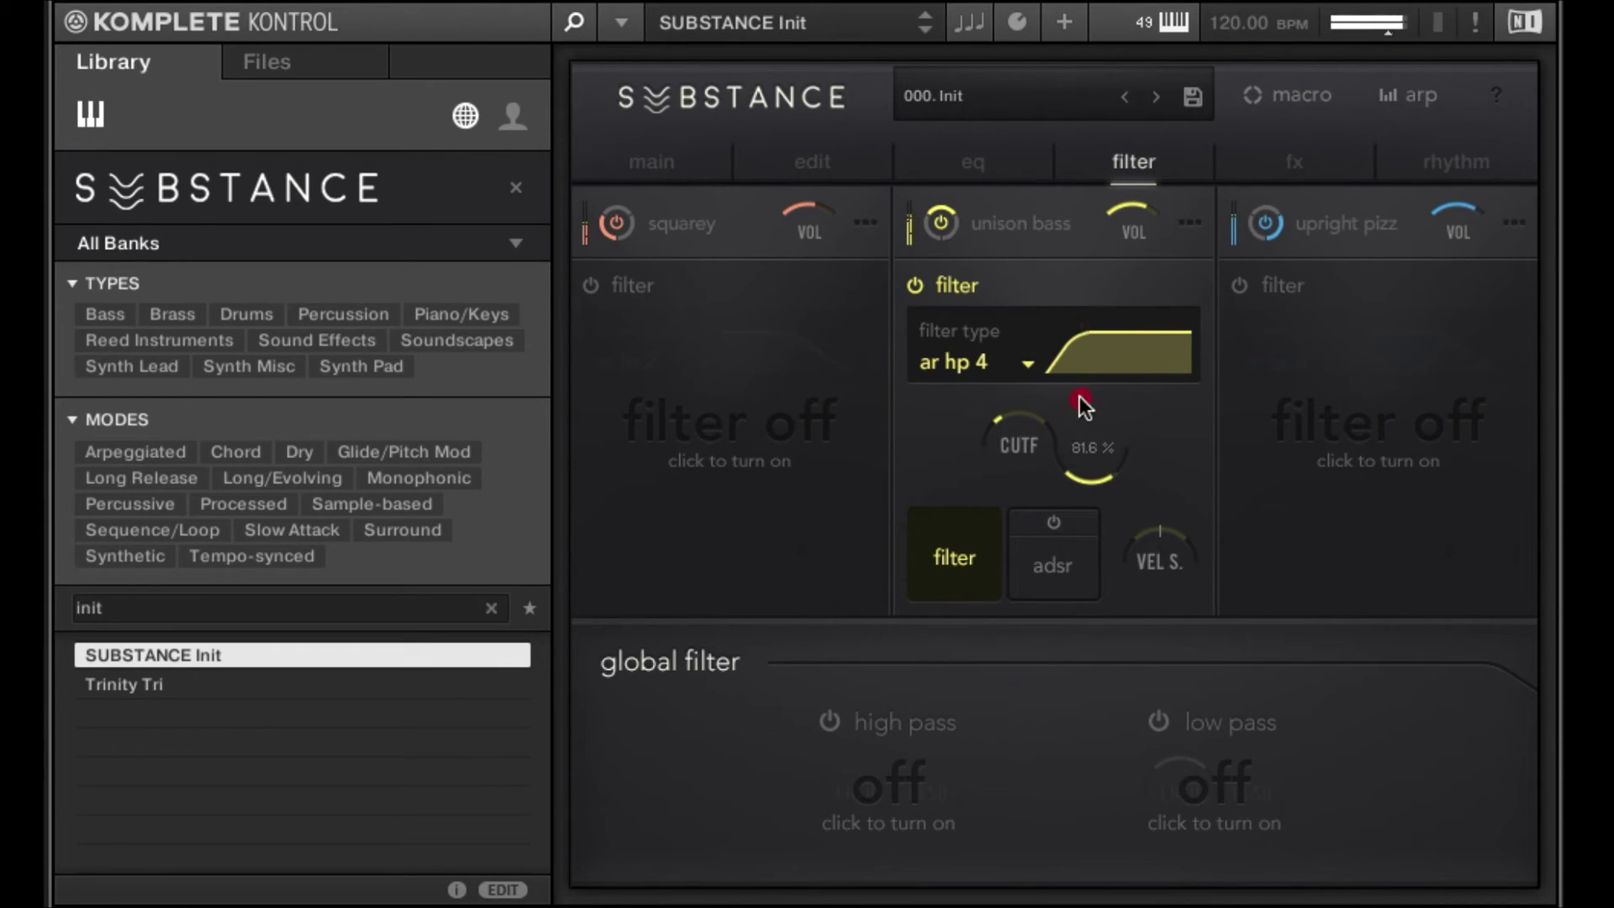
left_click_drag(1080, 407, 1075, 431)
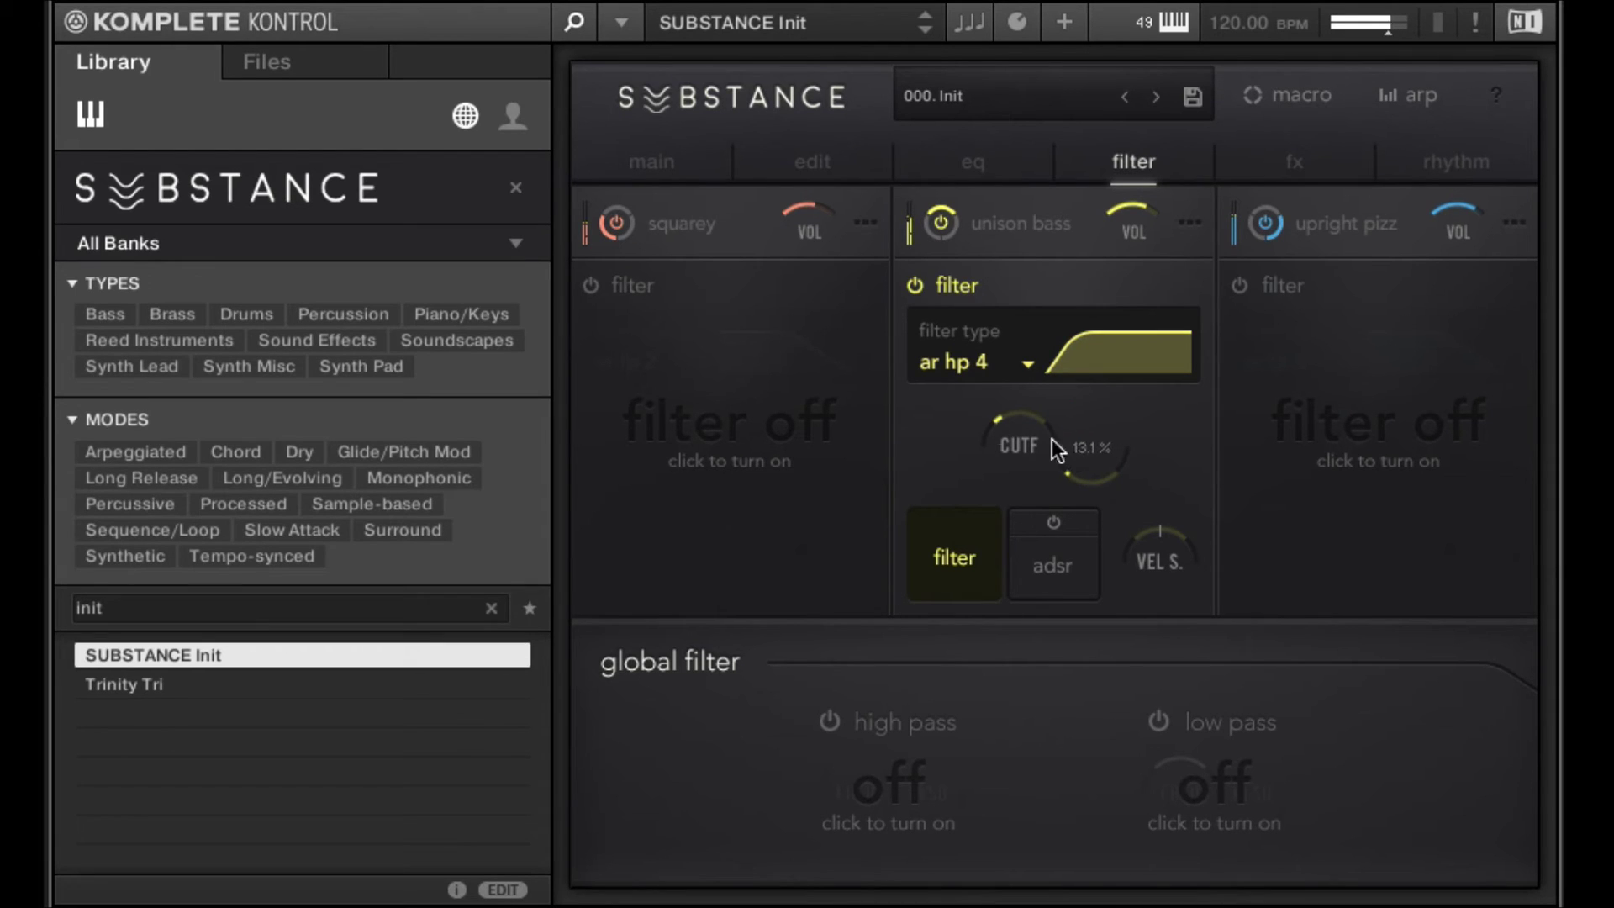
Switch the unison bass filter type to Daft lp
left_click(966, 360)
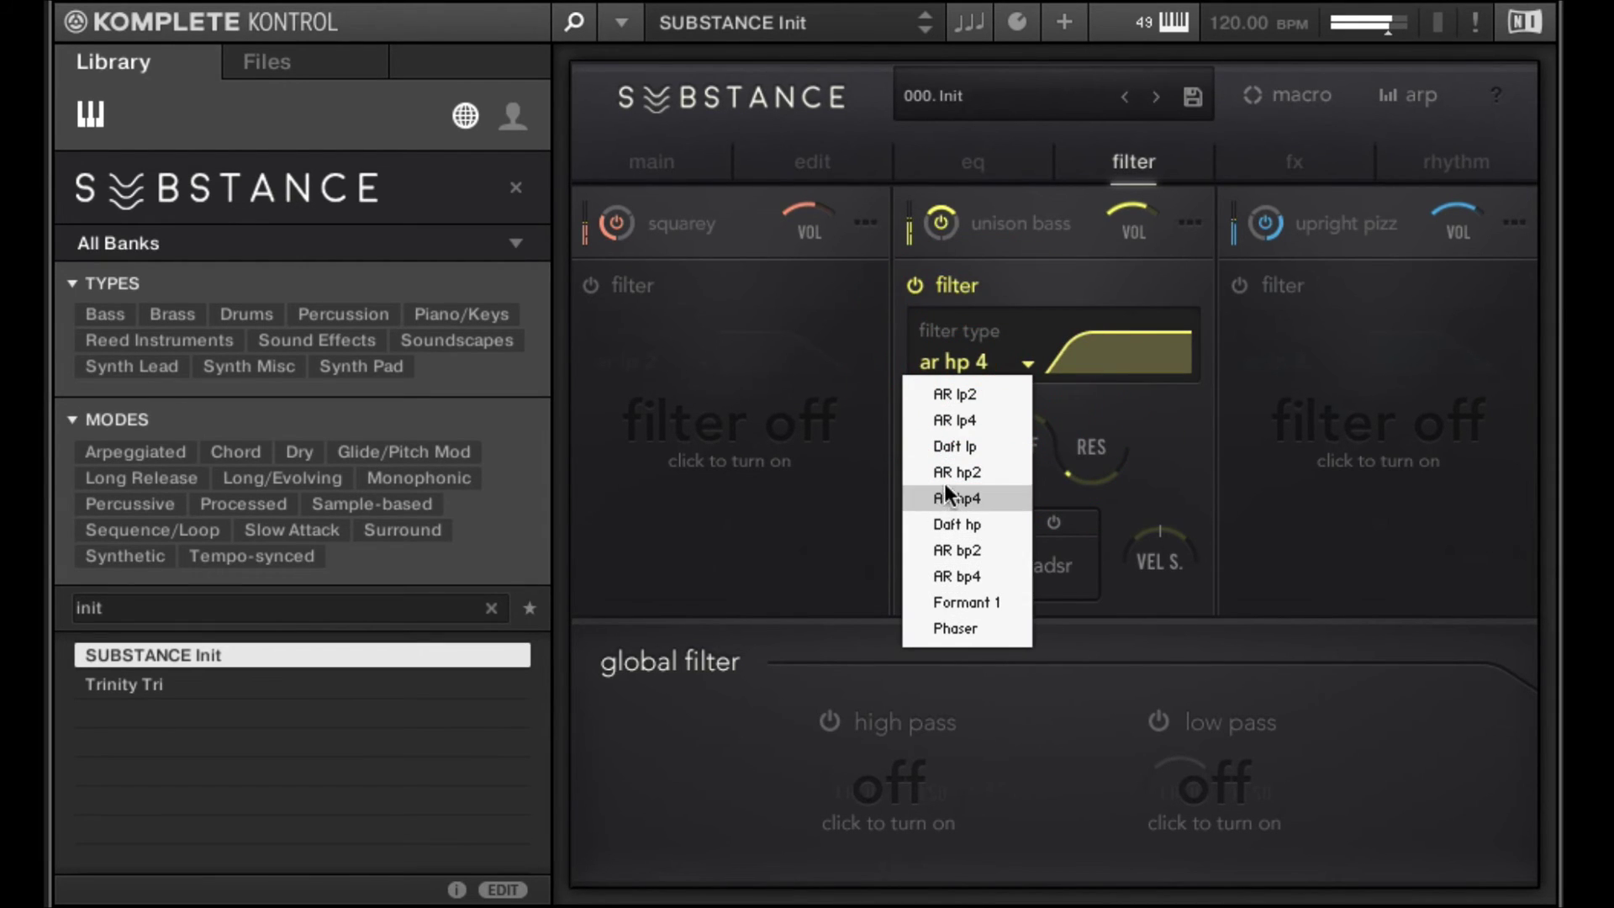
left_click(956, 444)
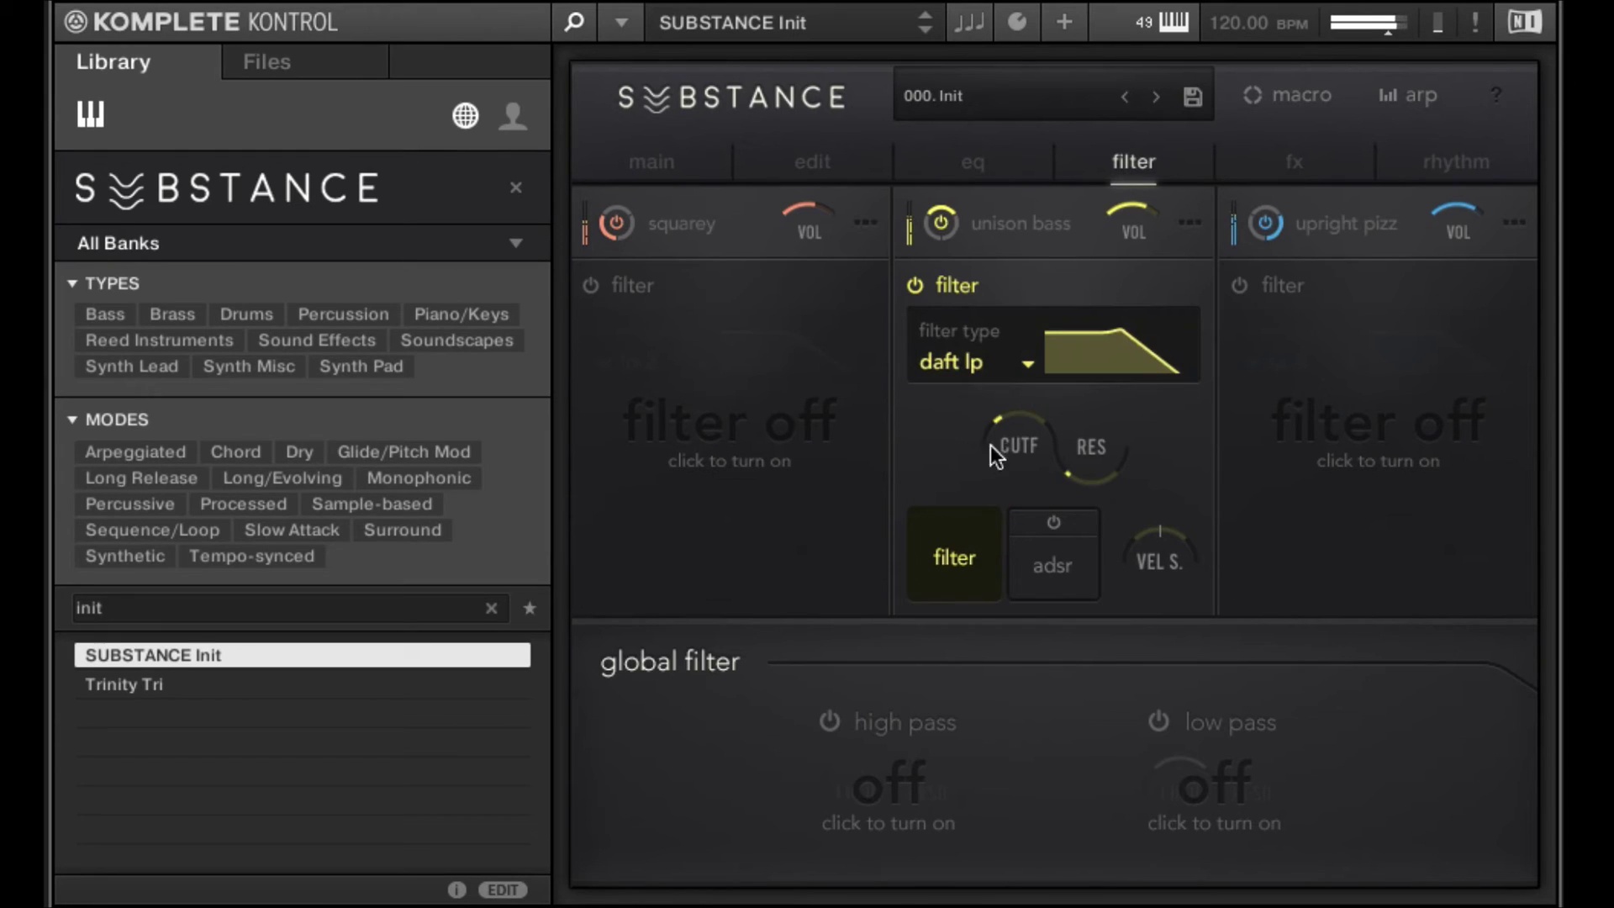
left_click_drag(1022, 356, 1026, 311)
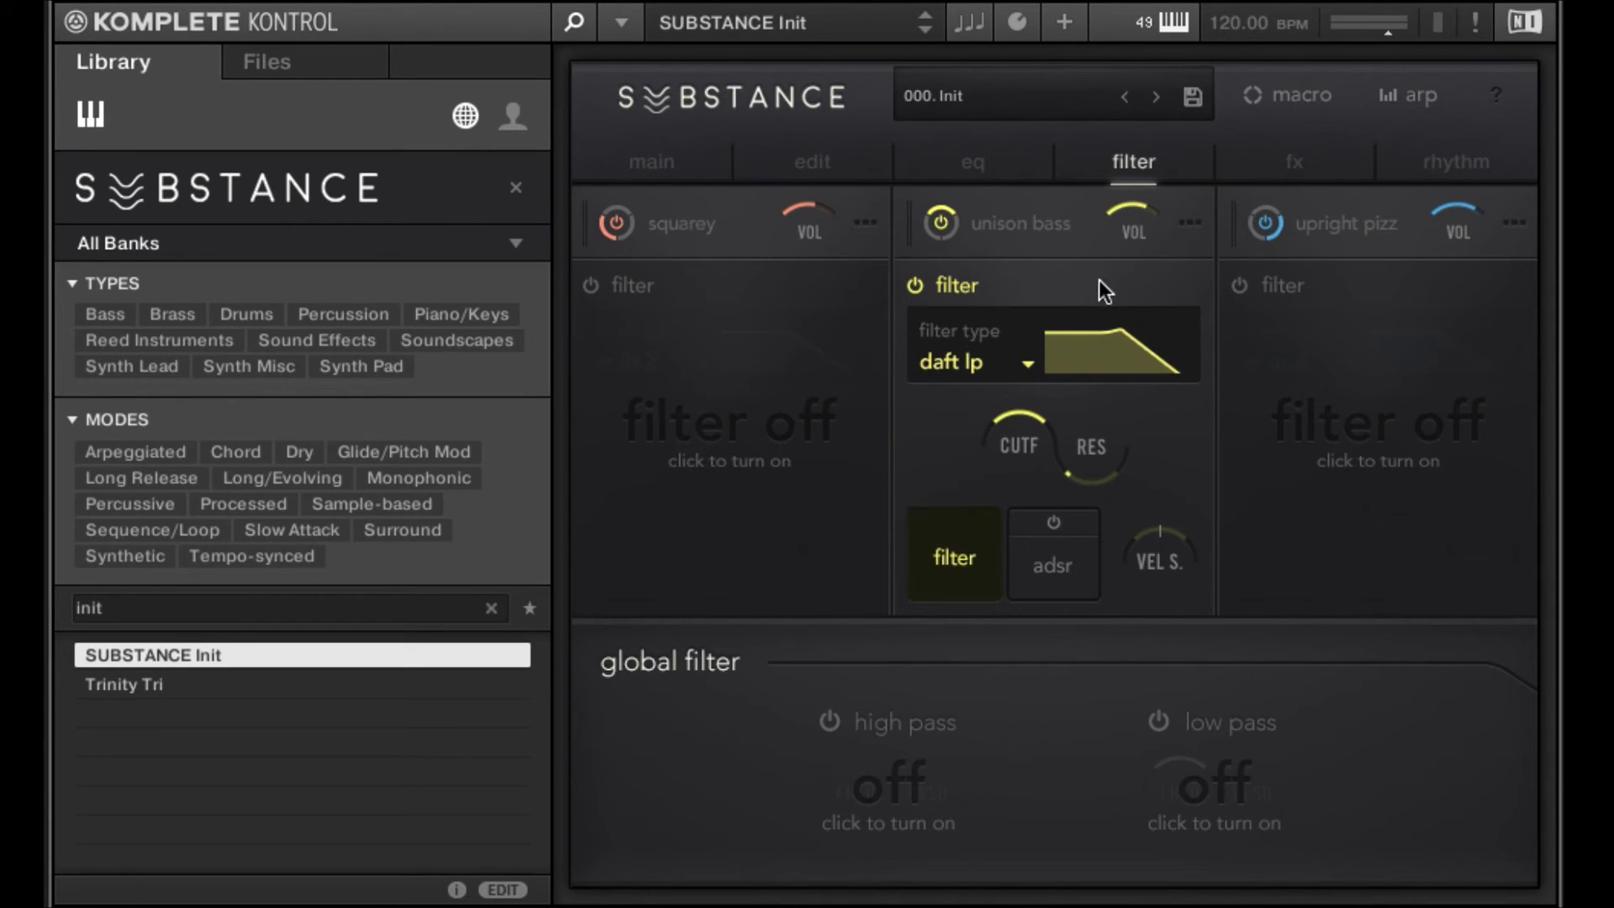
Assign the filter cutoff to macro 3
left_click(1278, 94)
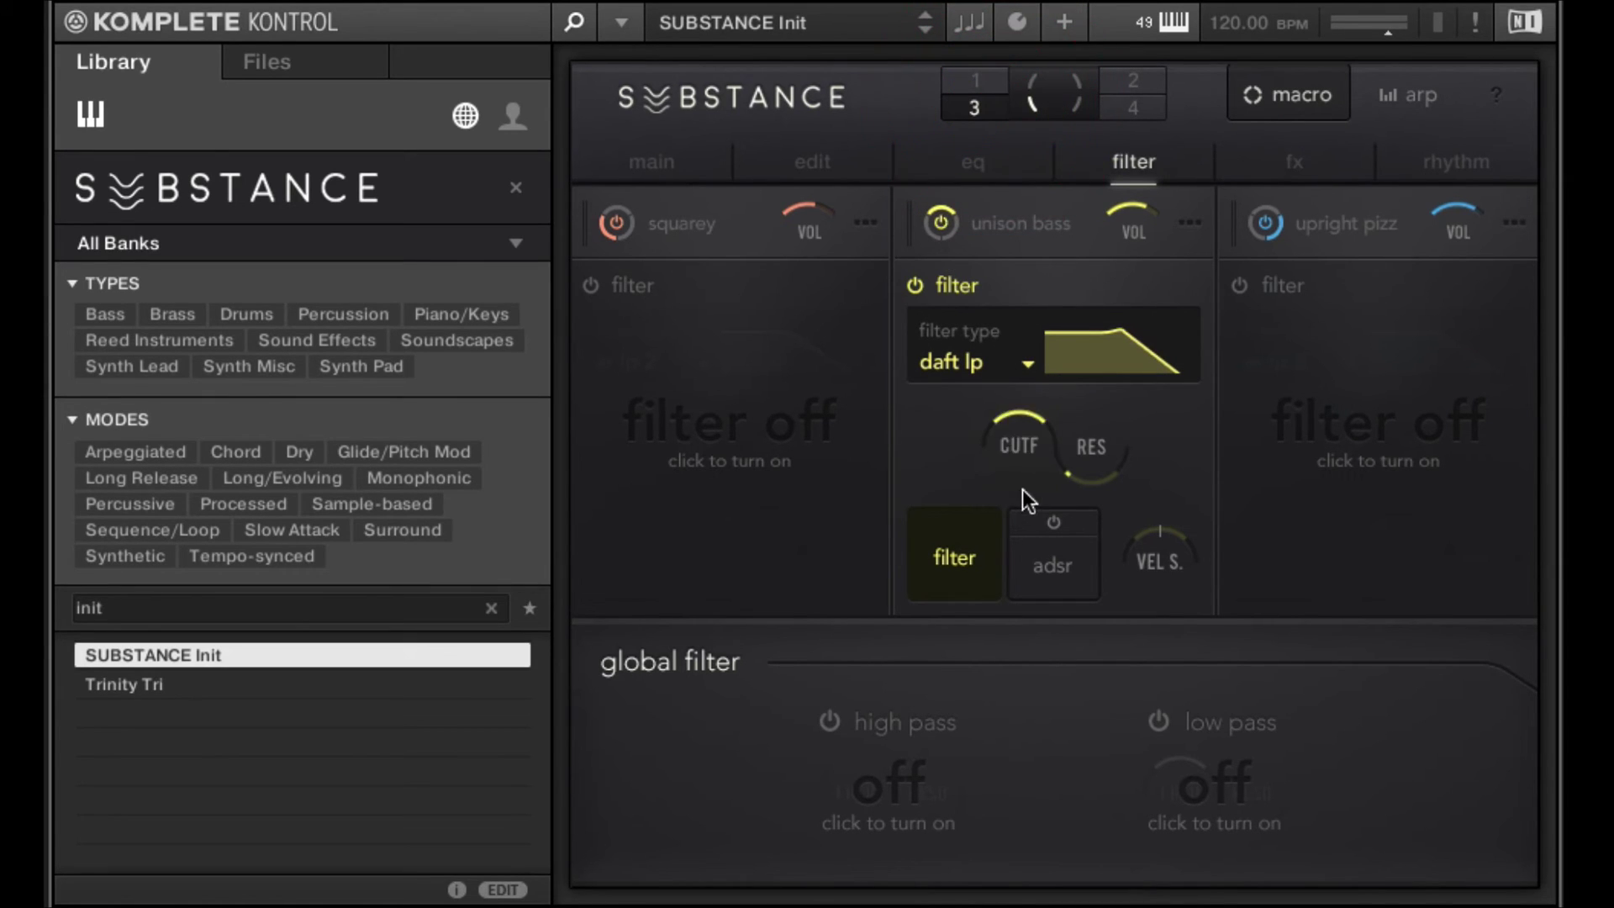
left_click_drag(993, 103, 1022, 484)
left_click(1025, 441)
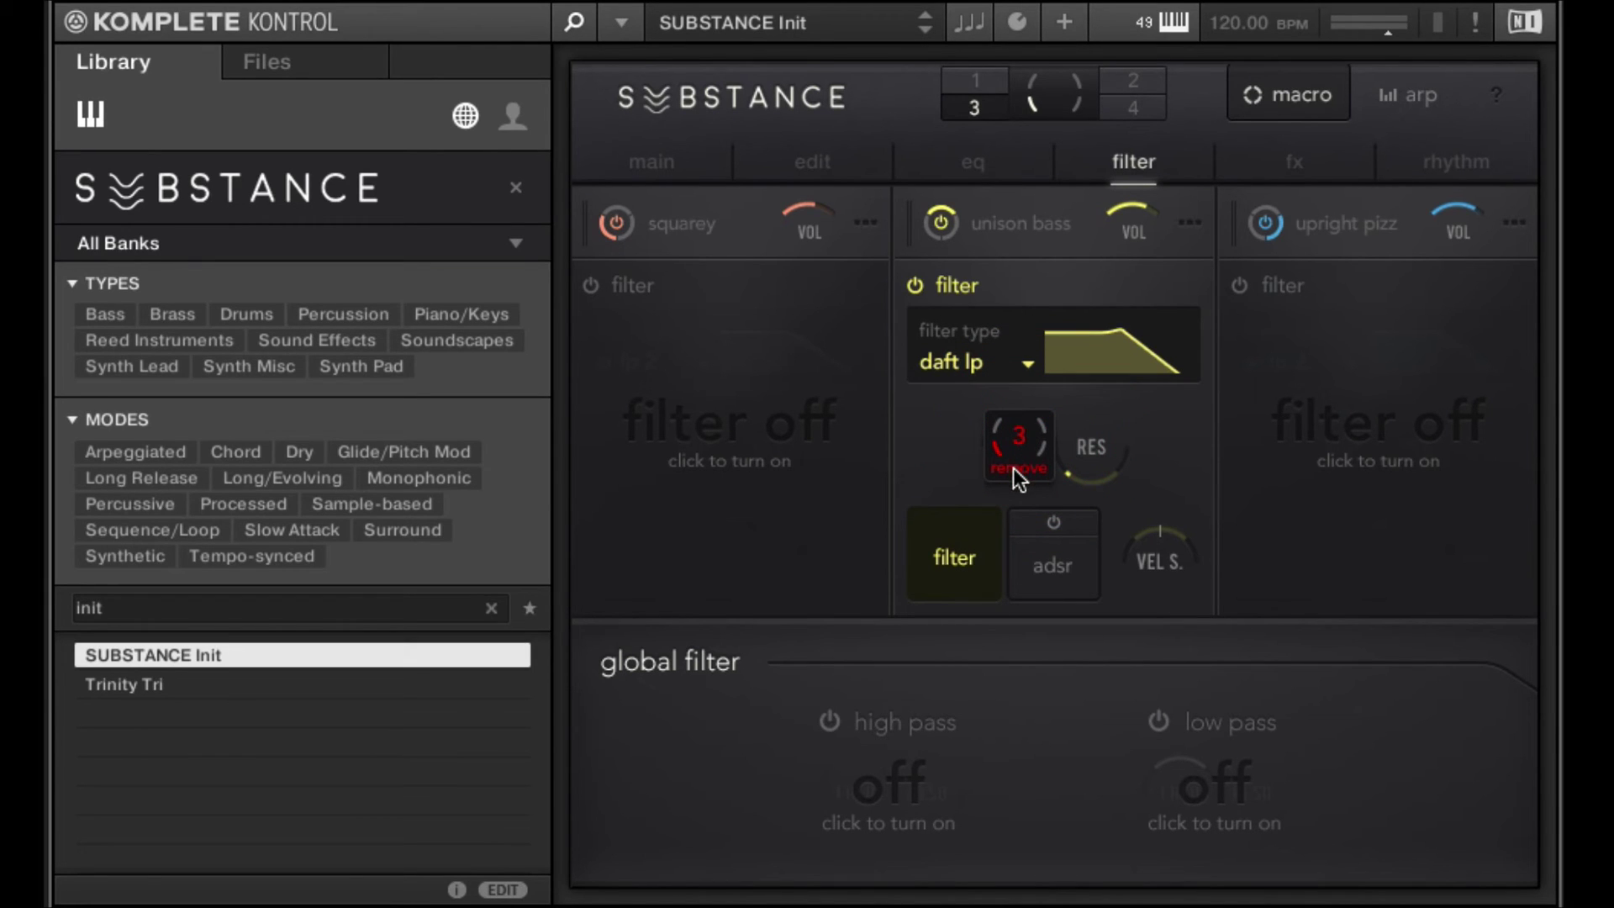
left_click(637, 156)
Shorten macro 3's modulation range on the CUTF slot
left_click(1286, 95)
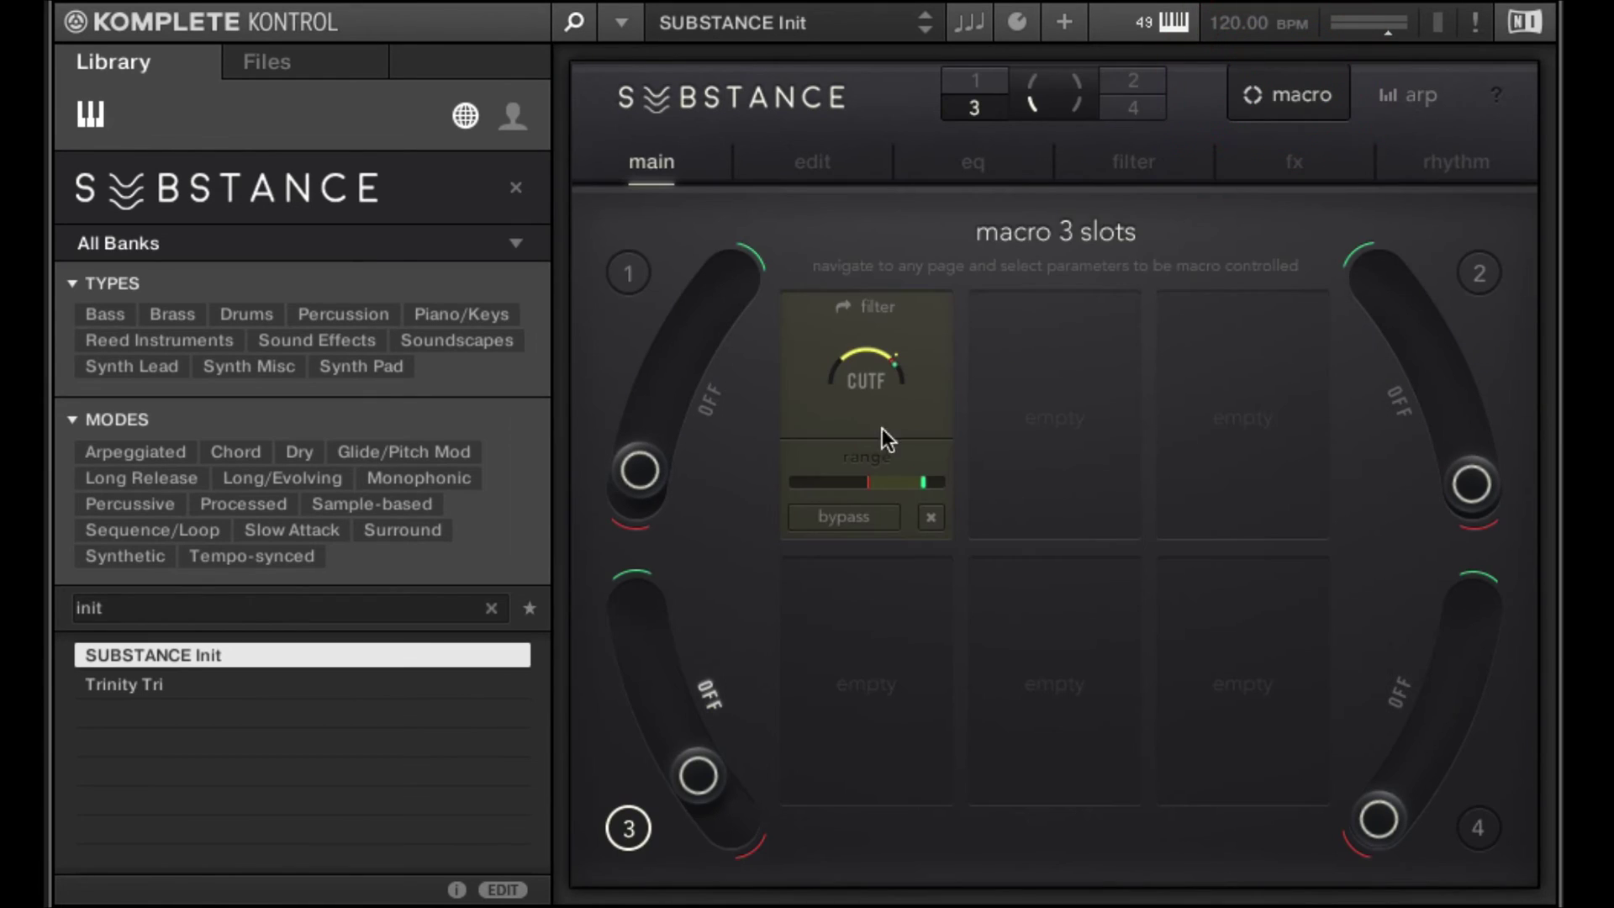
left_click(845, 655)
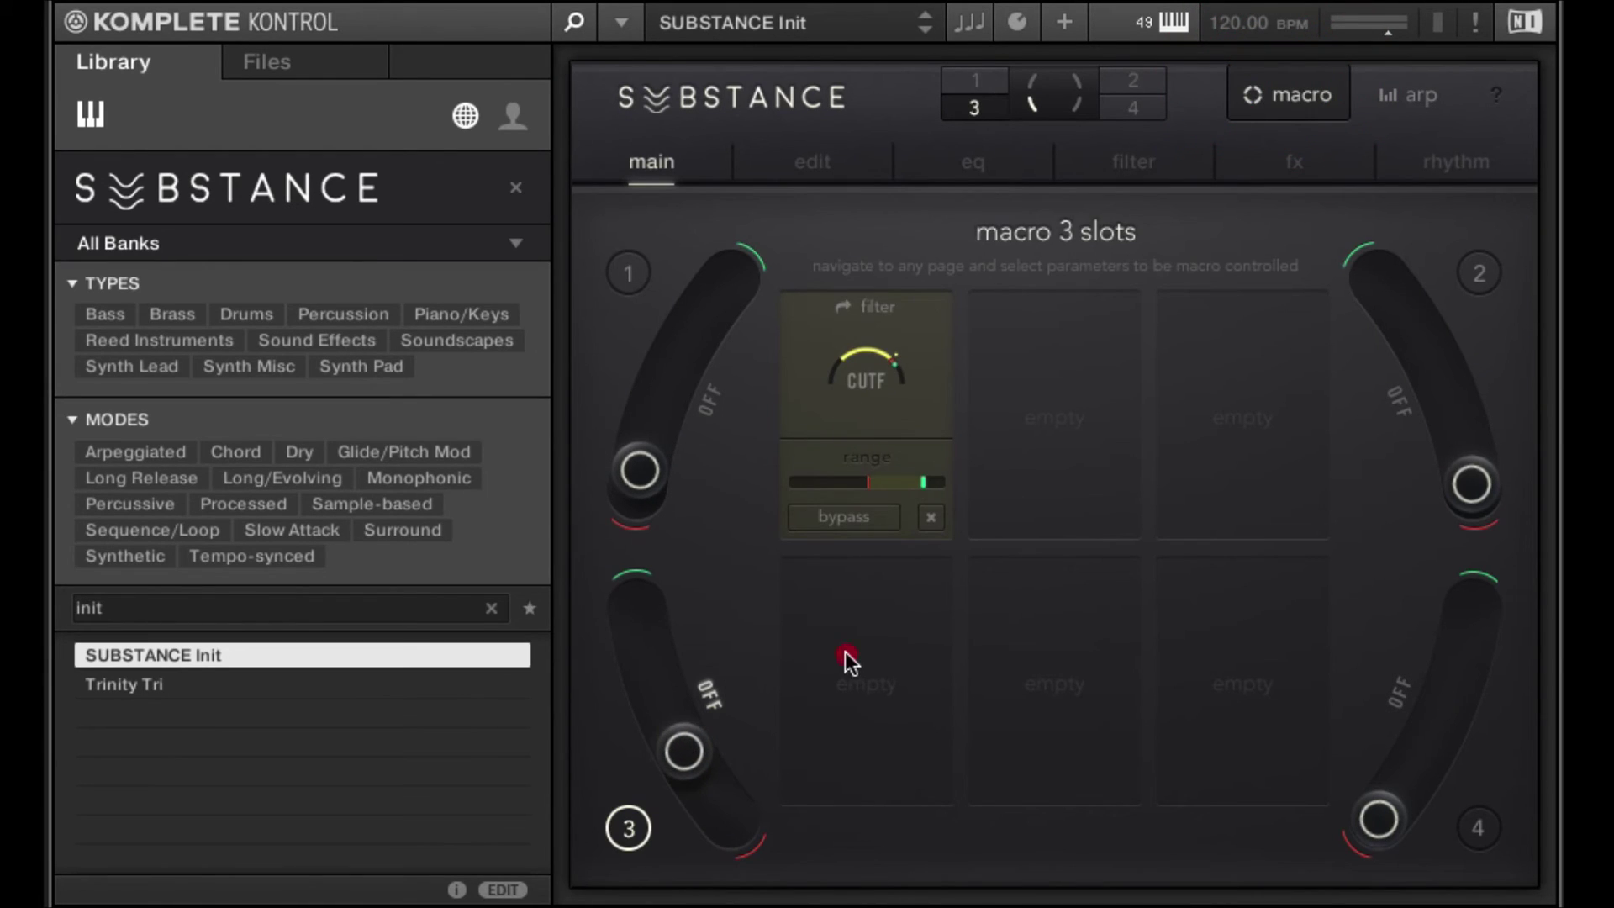
left_click(875, 379)
left_click_drag(874, 481, 725, 476)
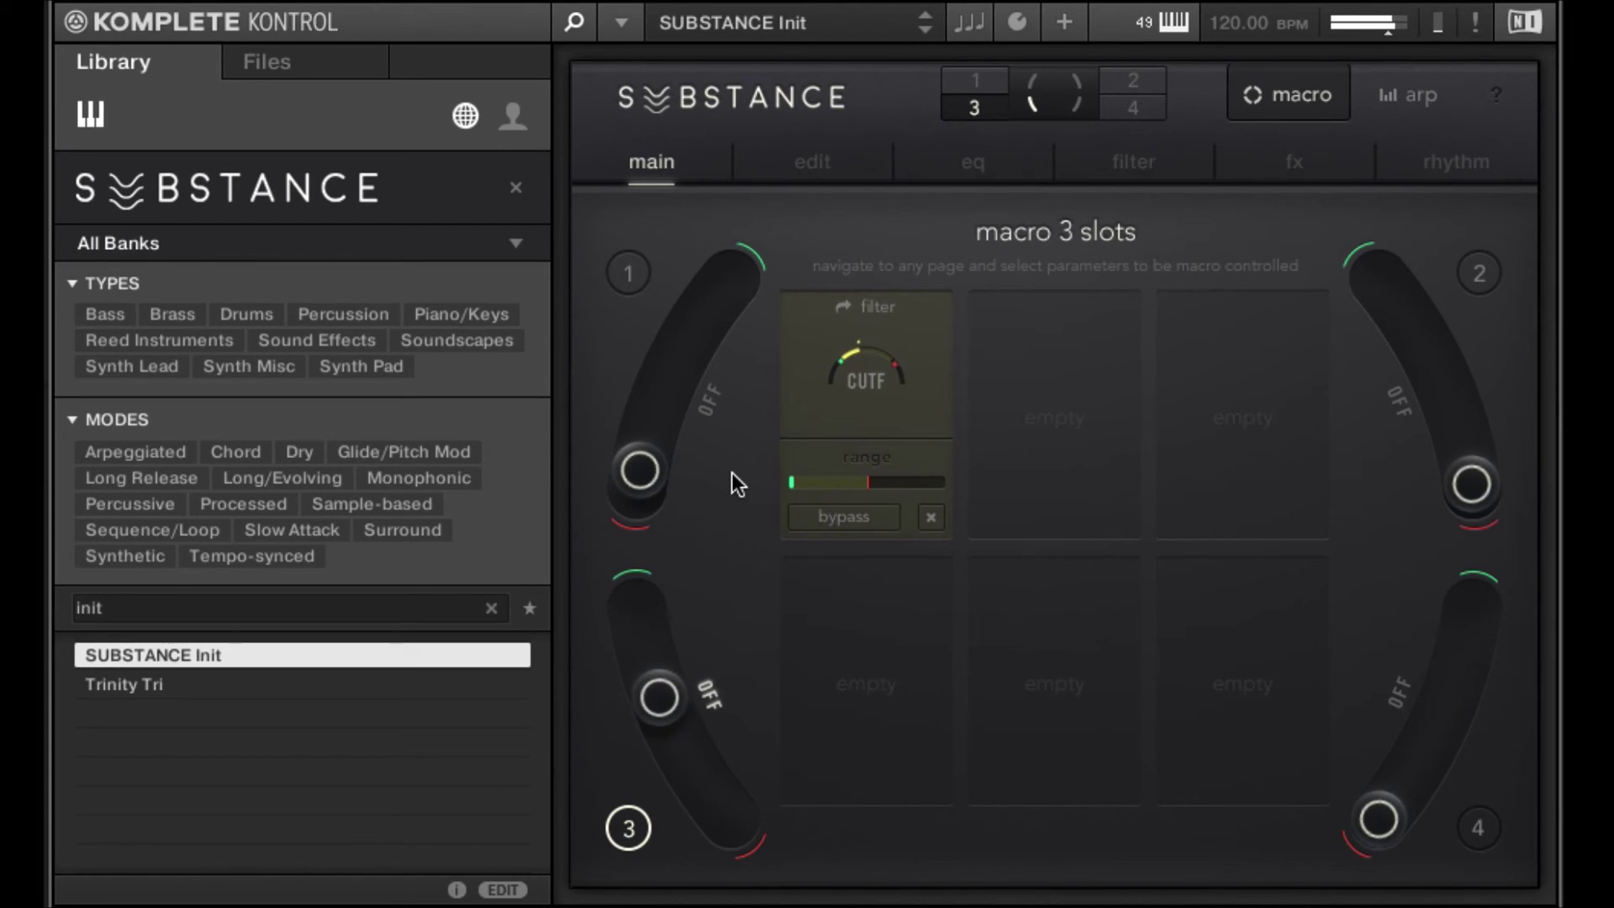
Enable squarey's EQ, link its mid-band FREQ to macro 1, and raise mid GAIN to 8.5 dB
left_click(631, 275)
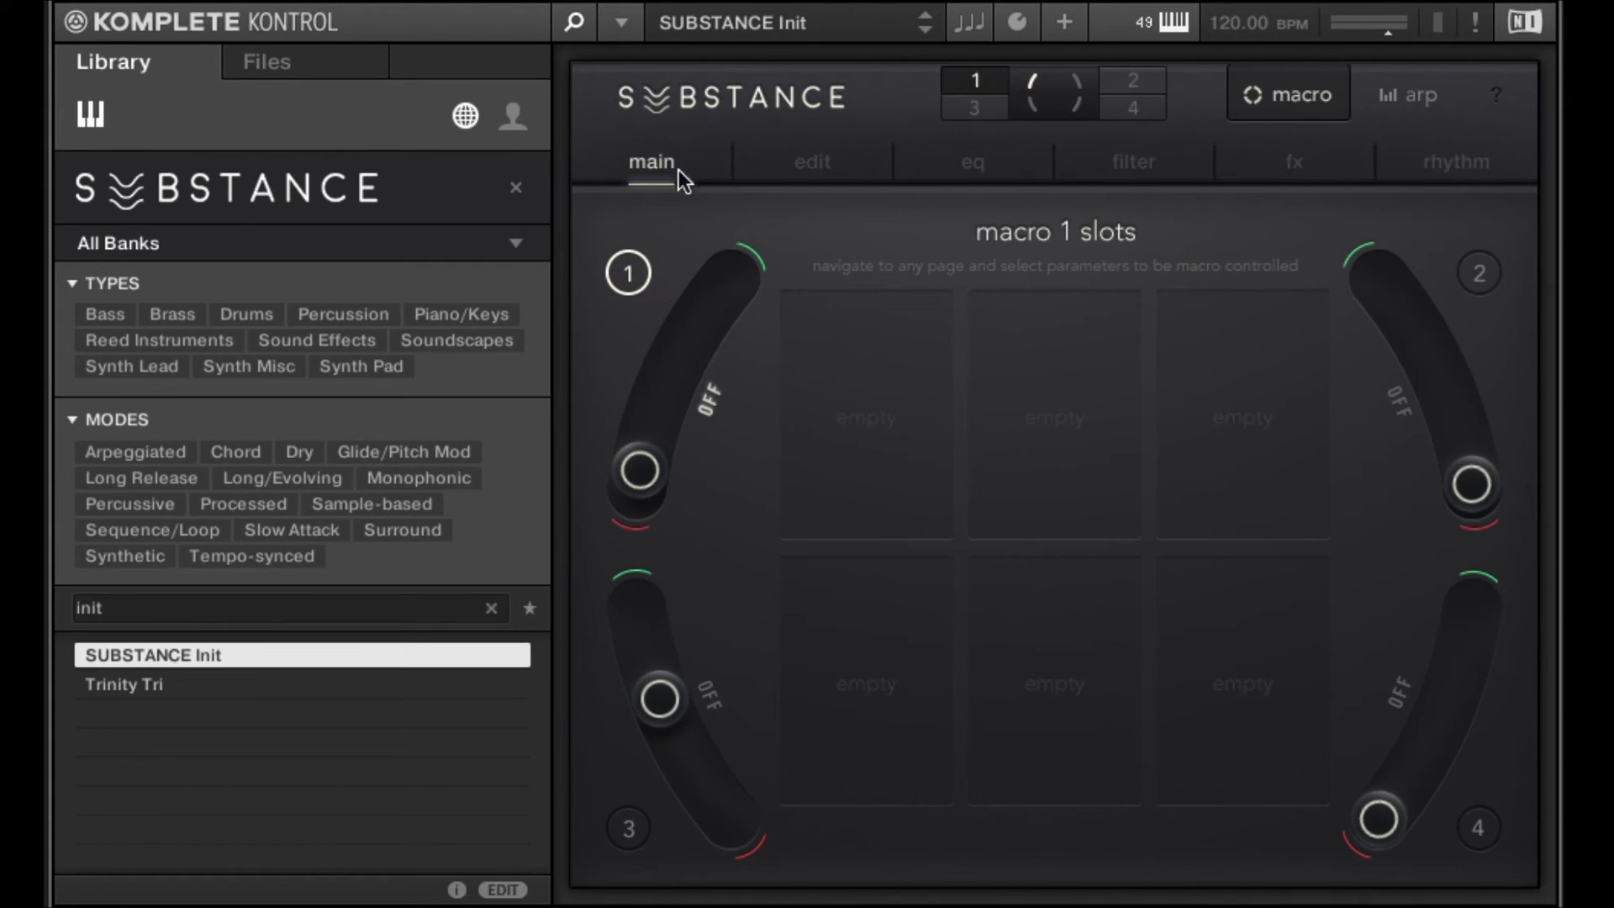
left_click(969, 168)
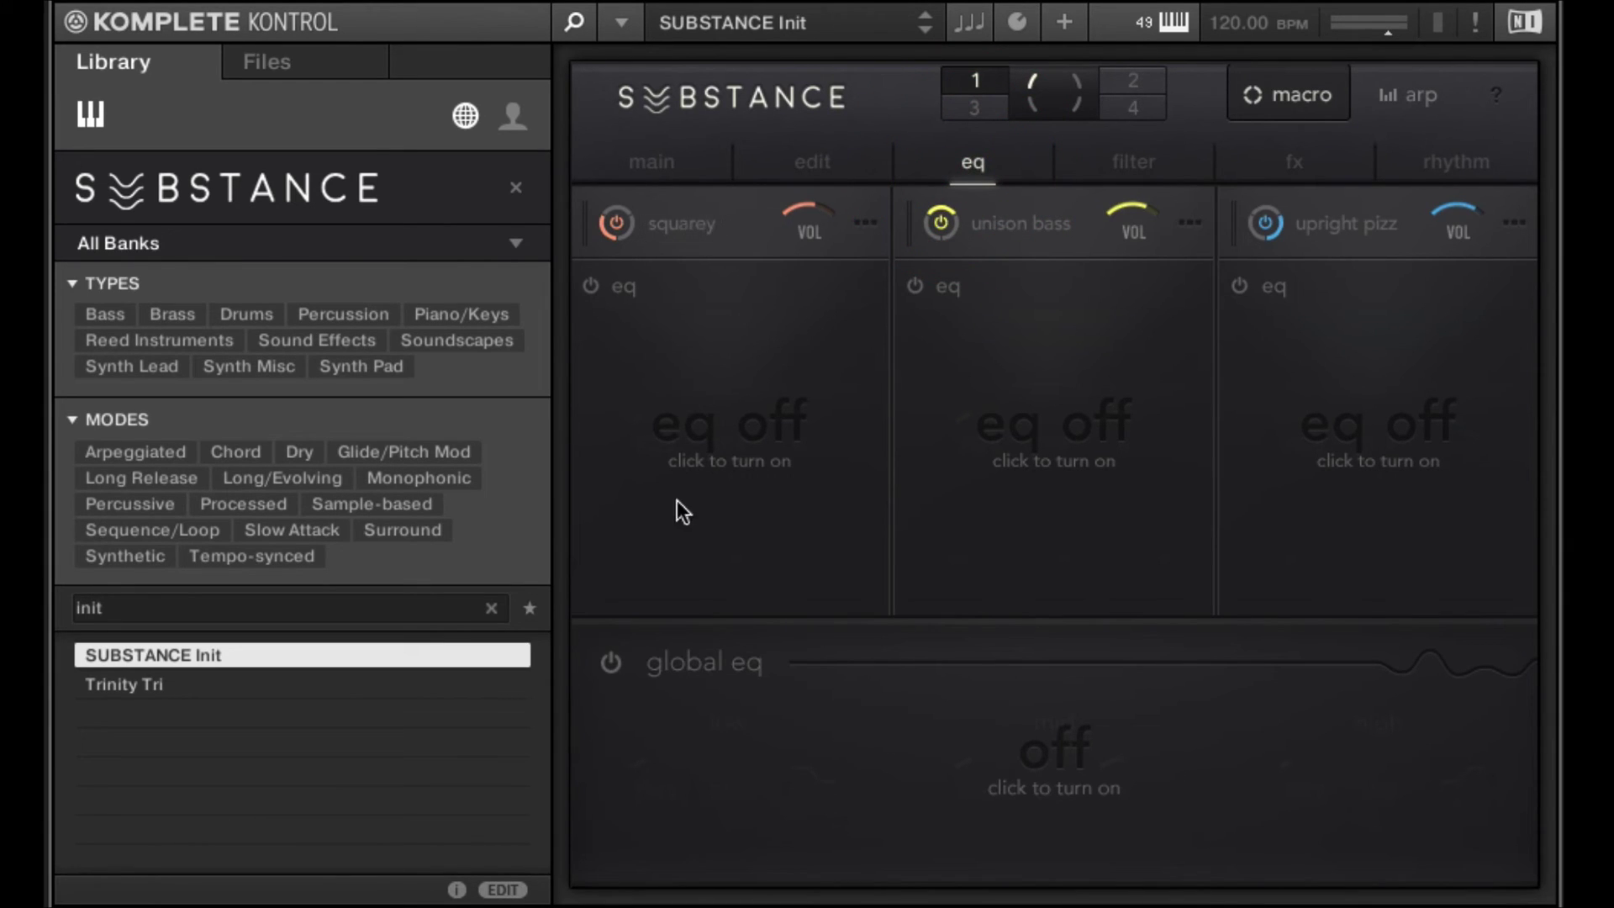
left_click(679, 461)
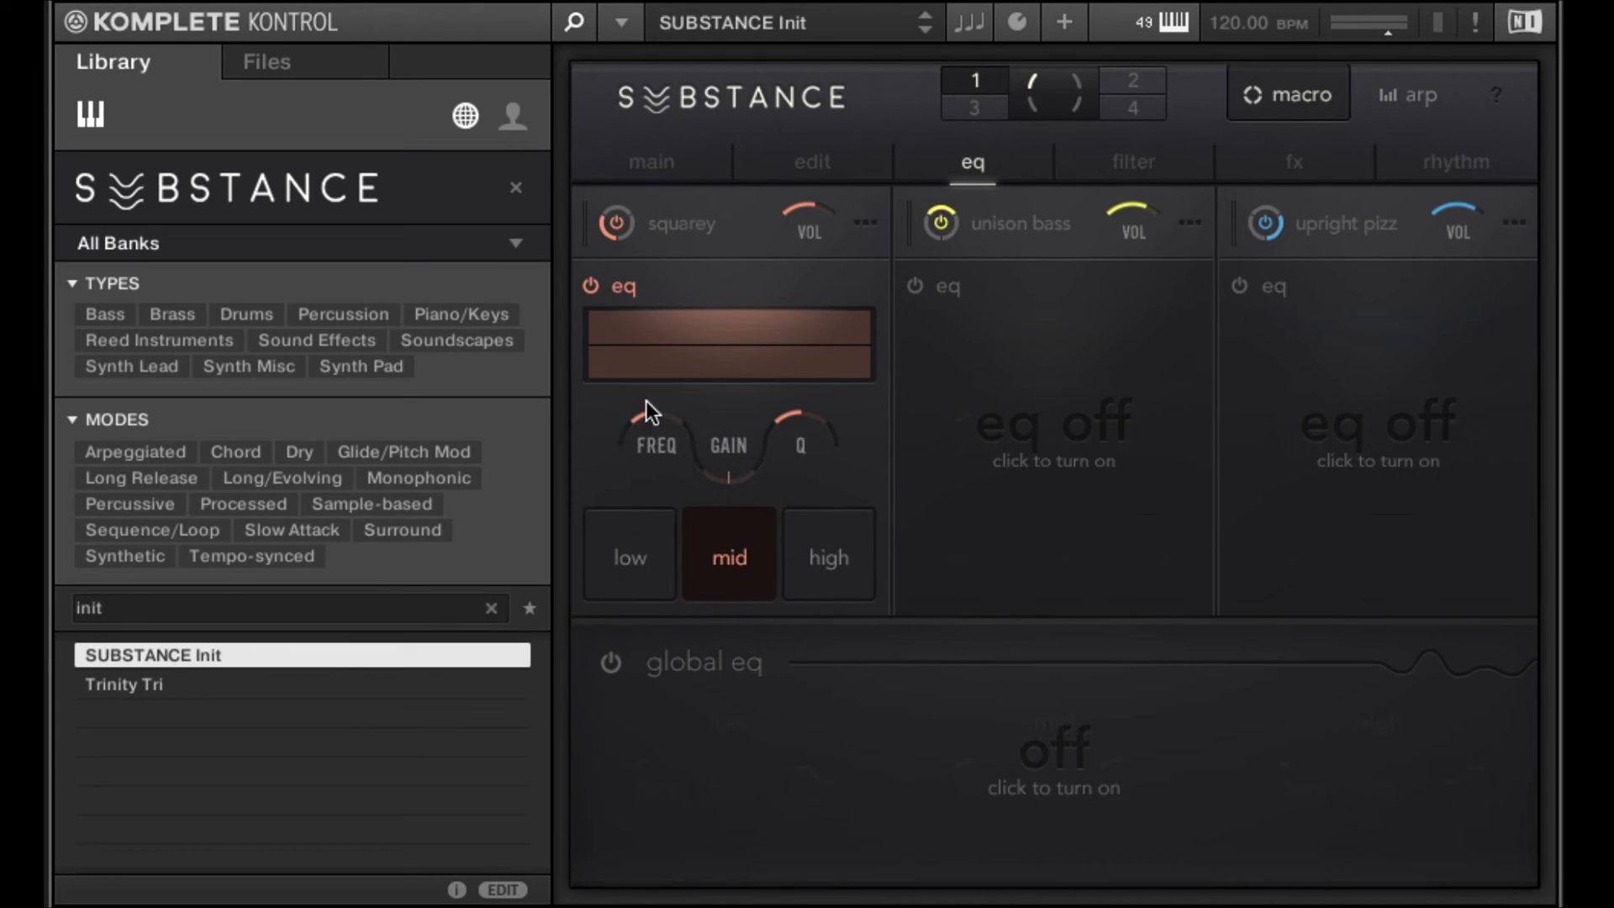
left_click(646, 420)
left_click(648, 460)
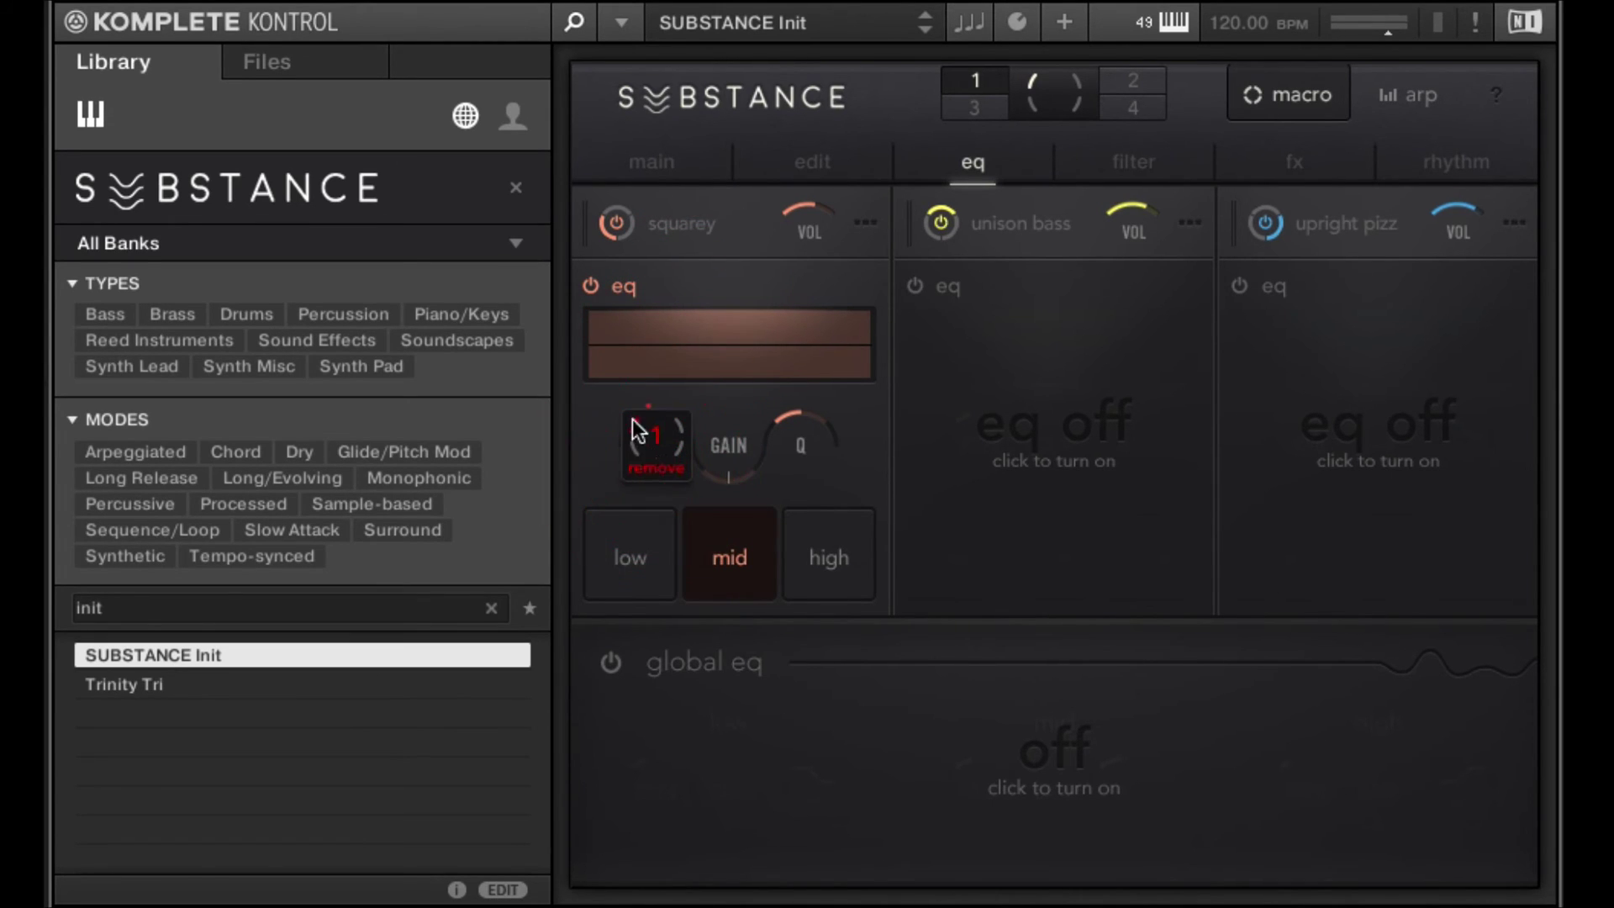
left_click(1287, 94)
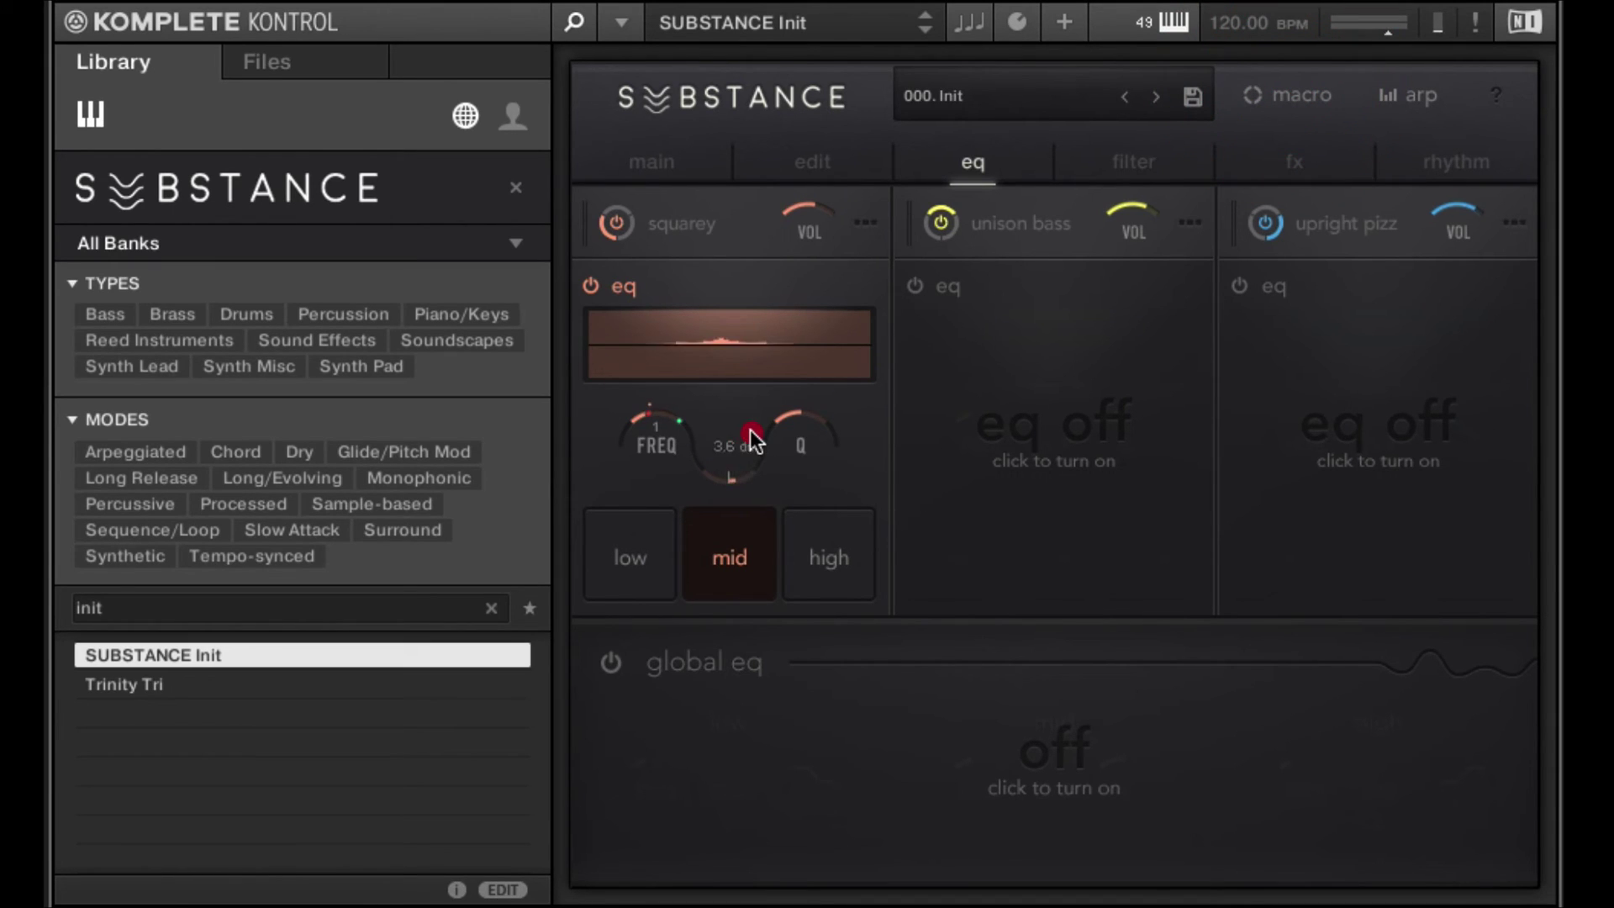
left_click_drag(751, 426, 821, 357)
Cut squarey's low-band EQ gain to -3.8 dB
left_click(1294, 92)
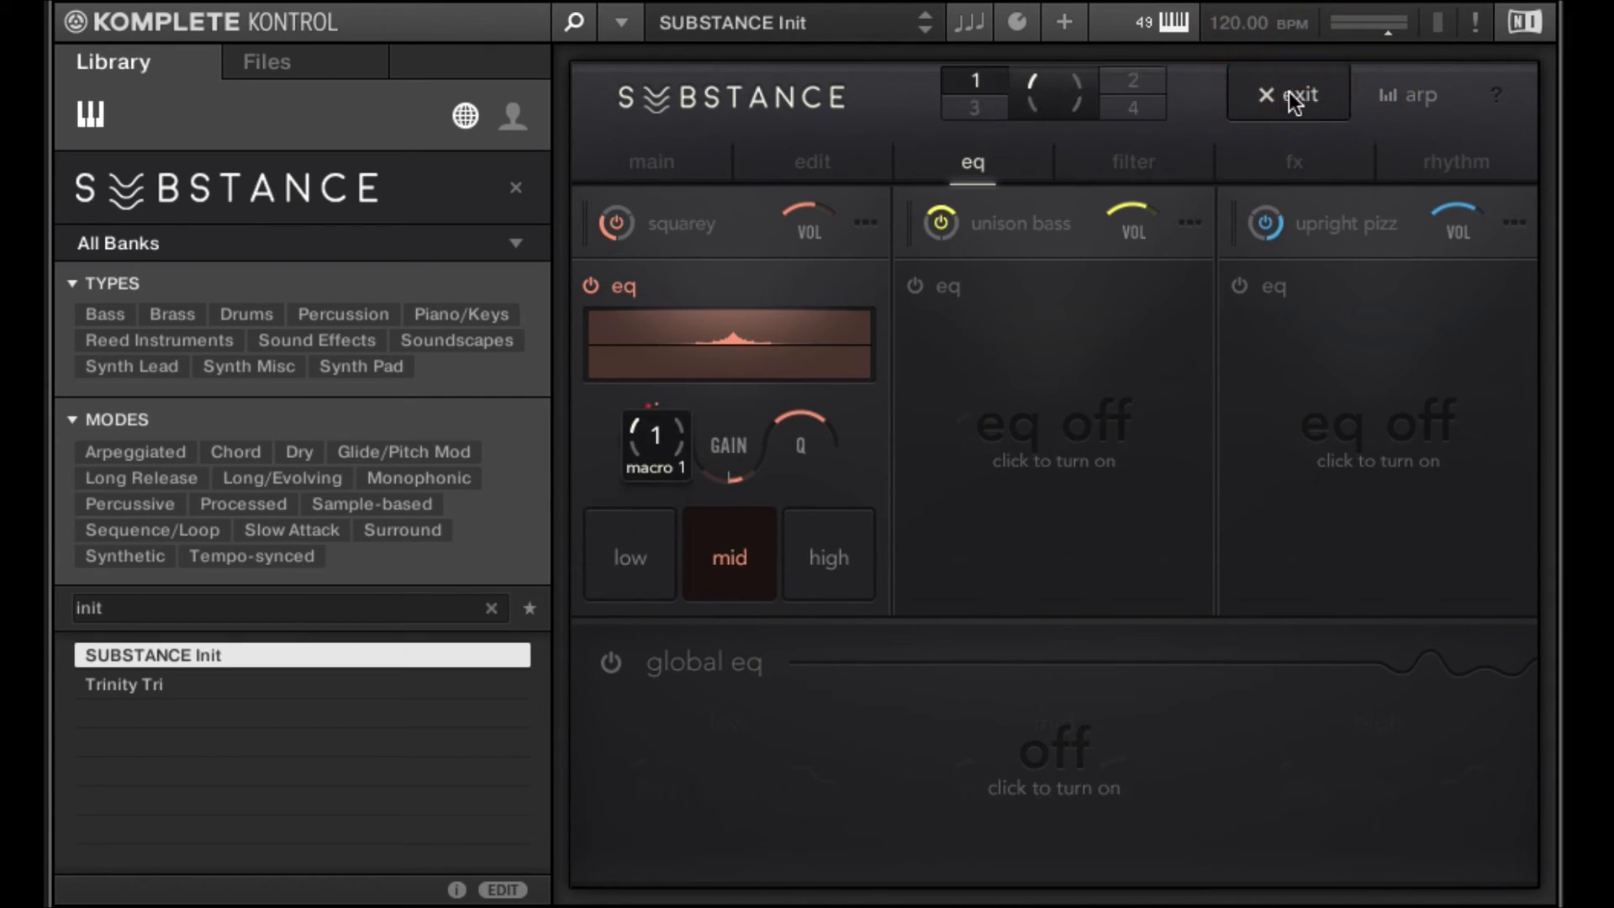
left_click(1293, 95)
left_click(643, 576)
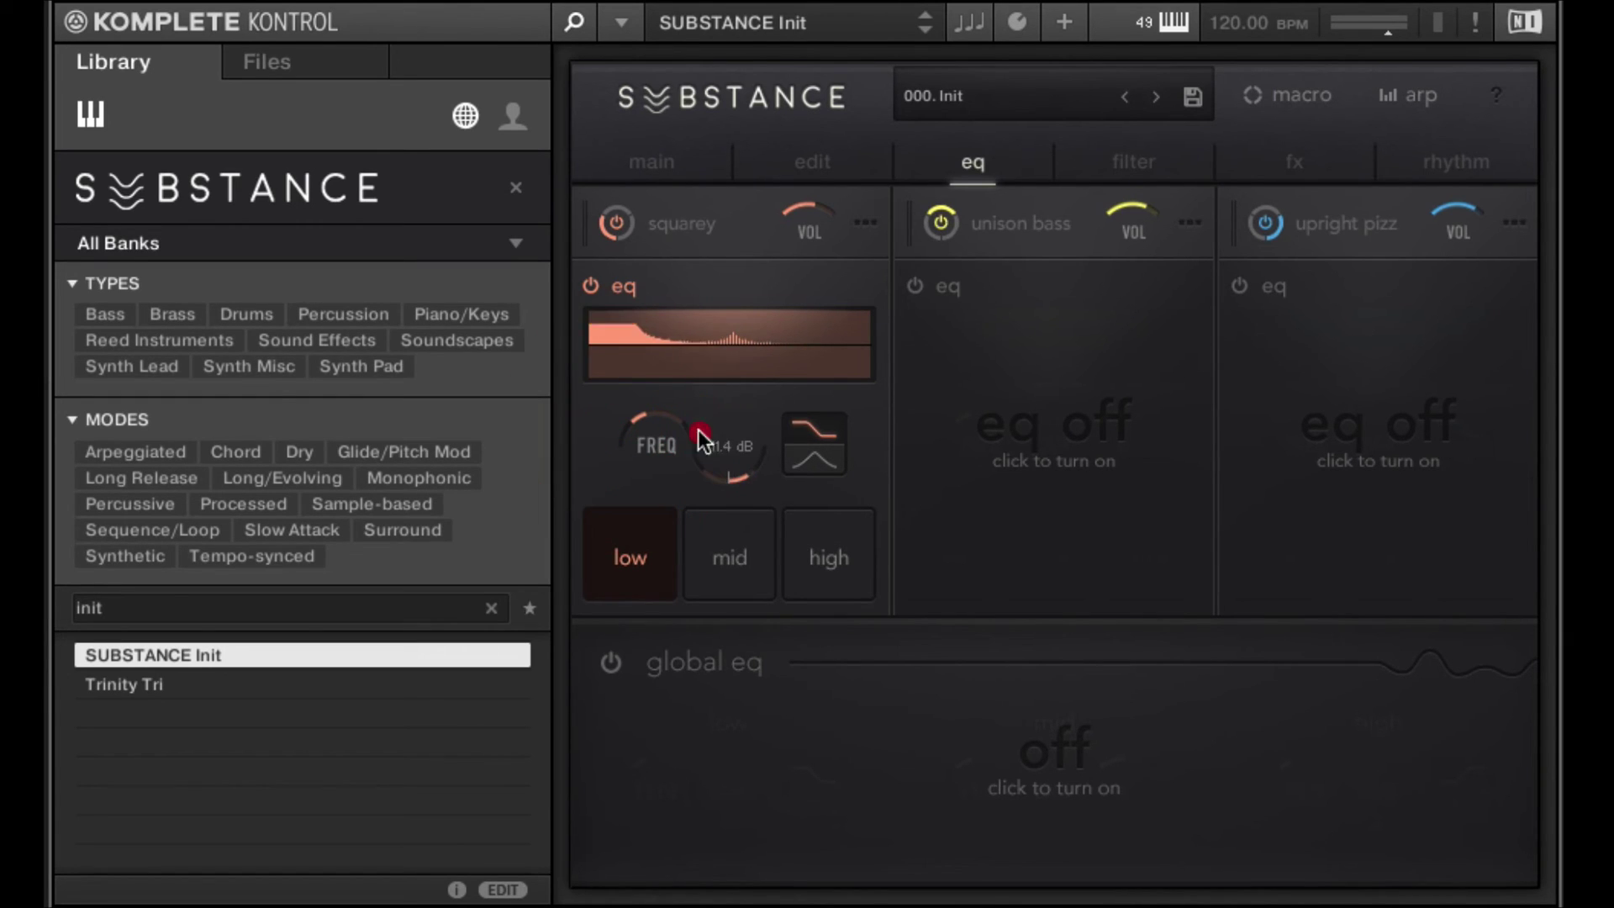
left_click_drag(701, 435, 756, 538)
Assign the low-band frequency to macro 1, then power off unison bass and upright pizz
left_click(1287, 96)
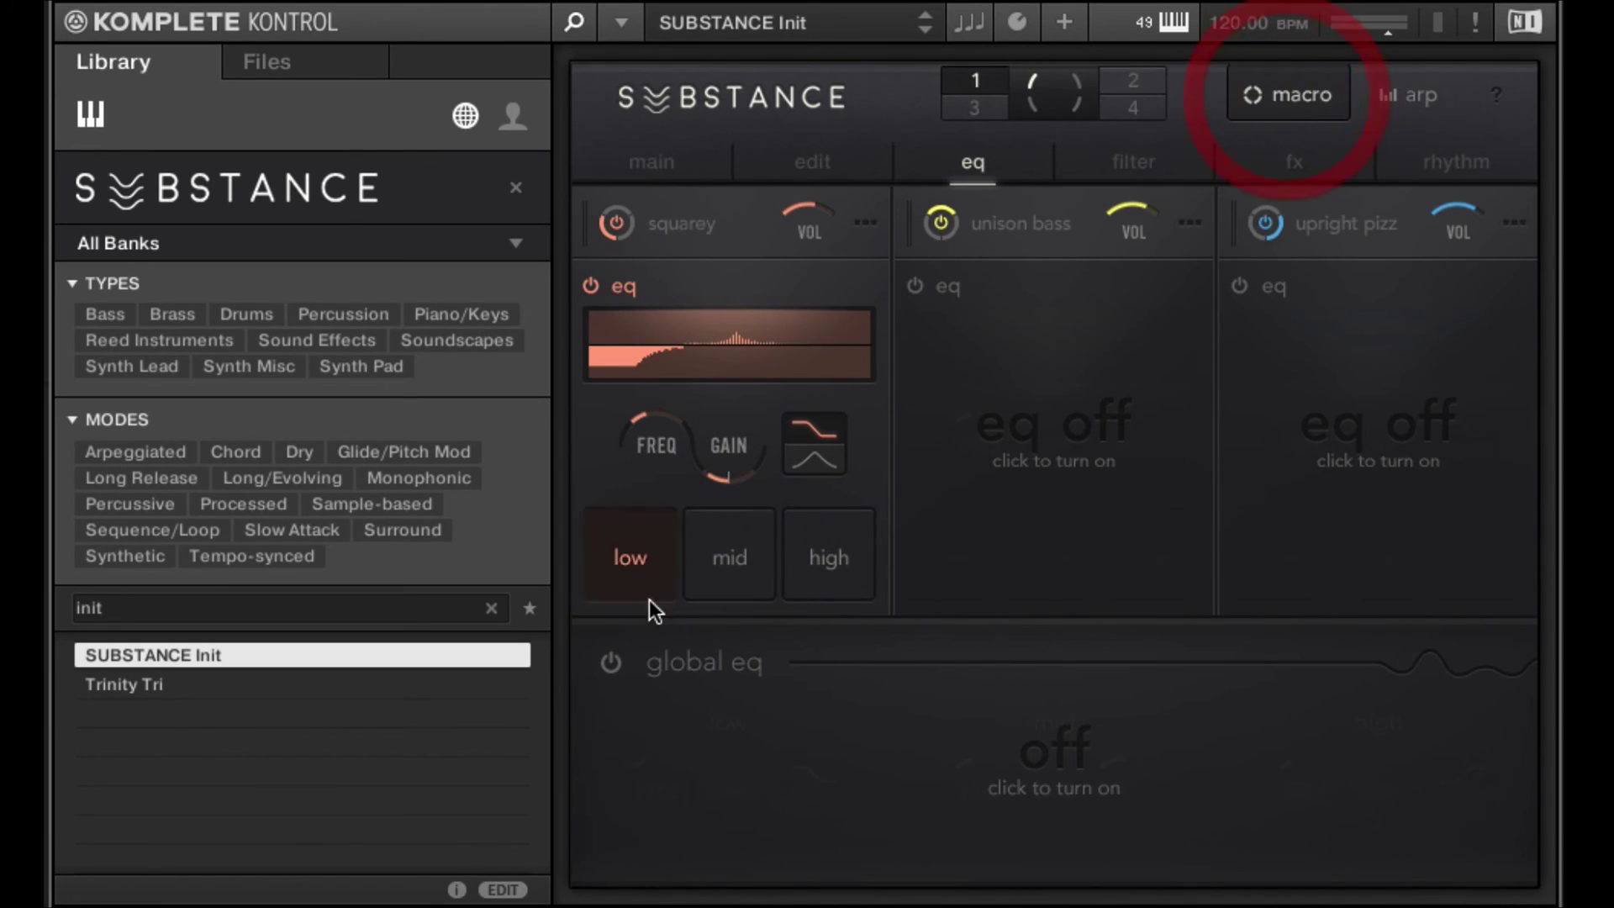
mouse_move(737, 481)
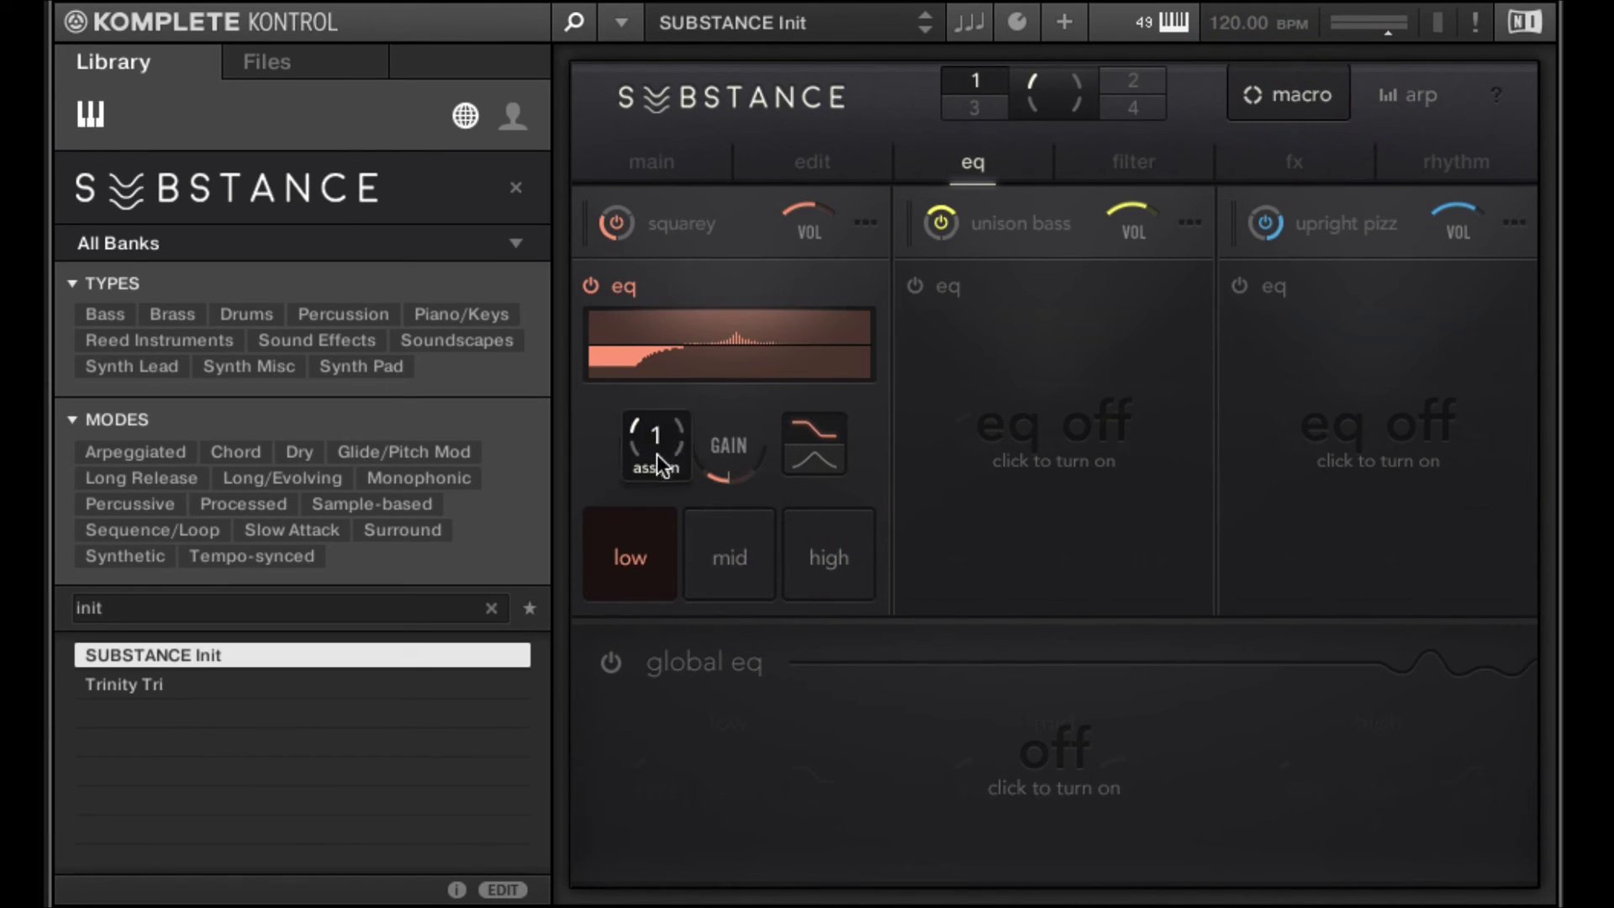
left_click(655, 437)
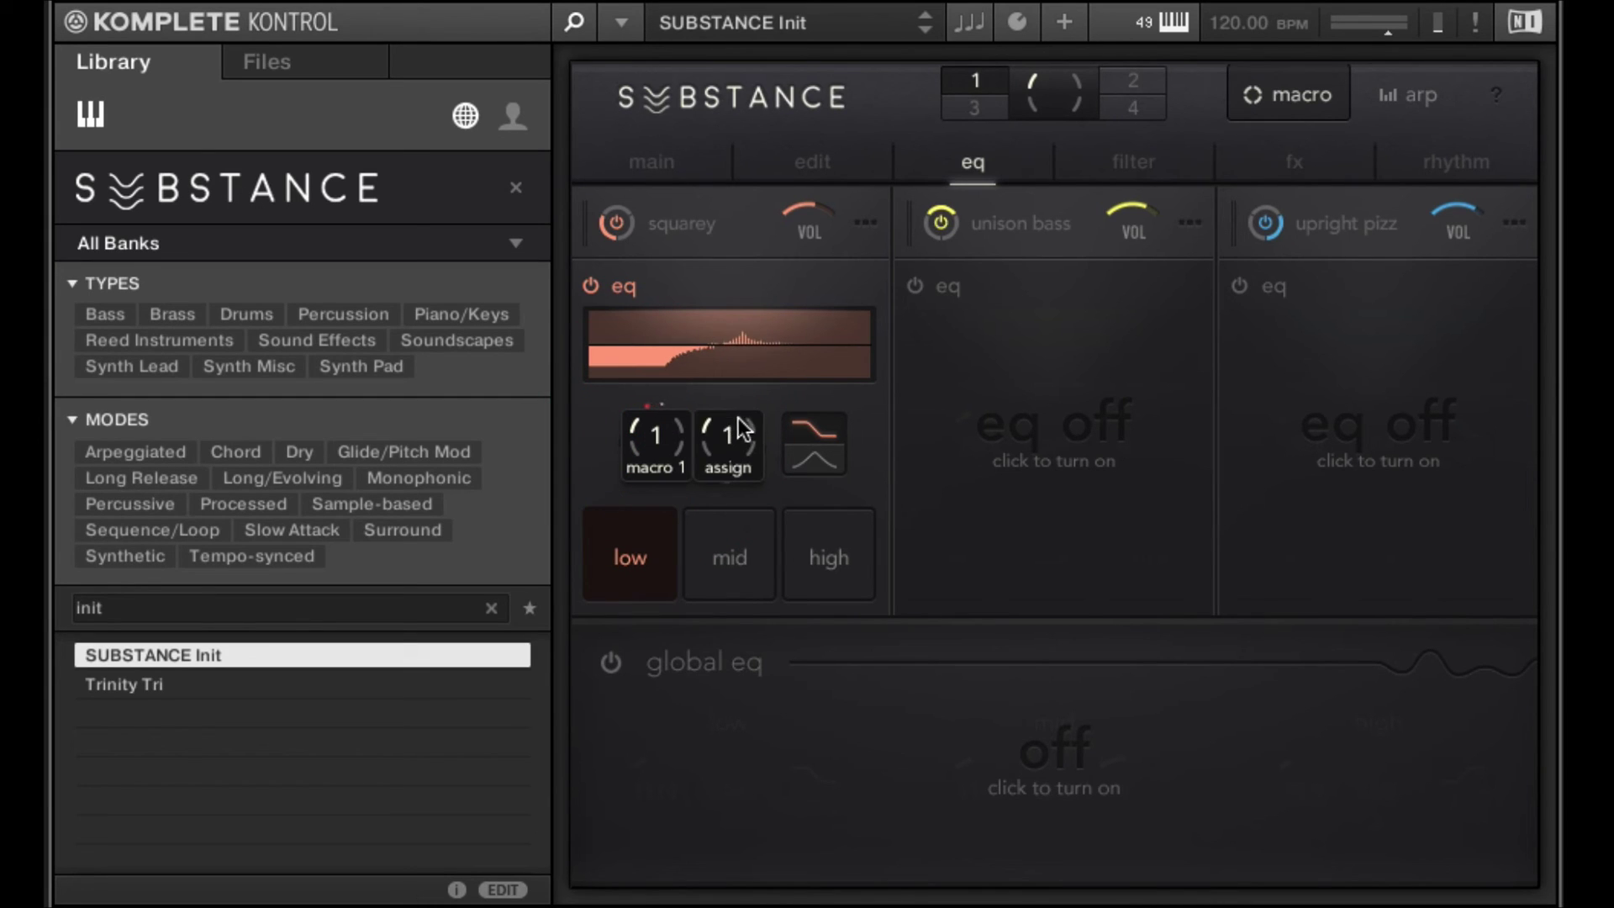
left_click(1283, 99)
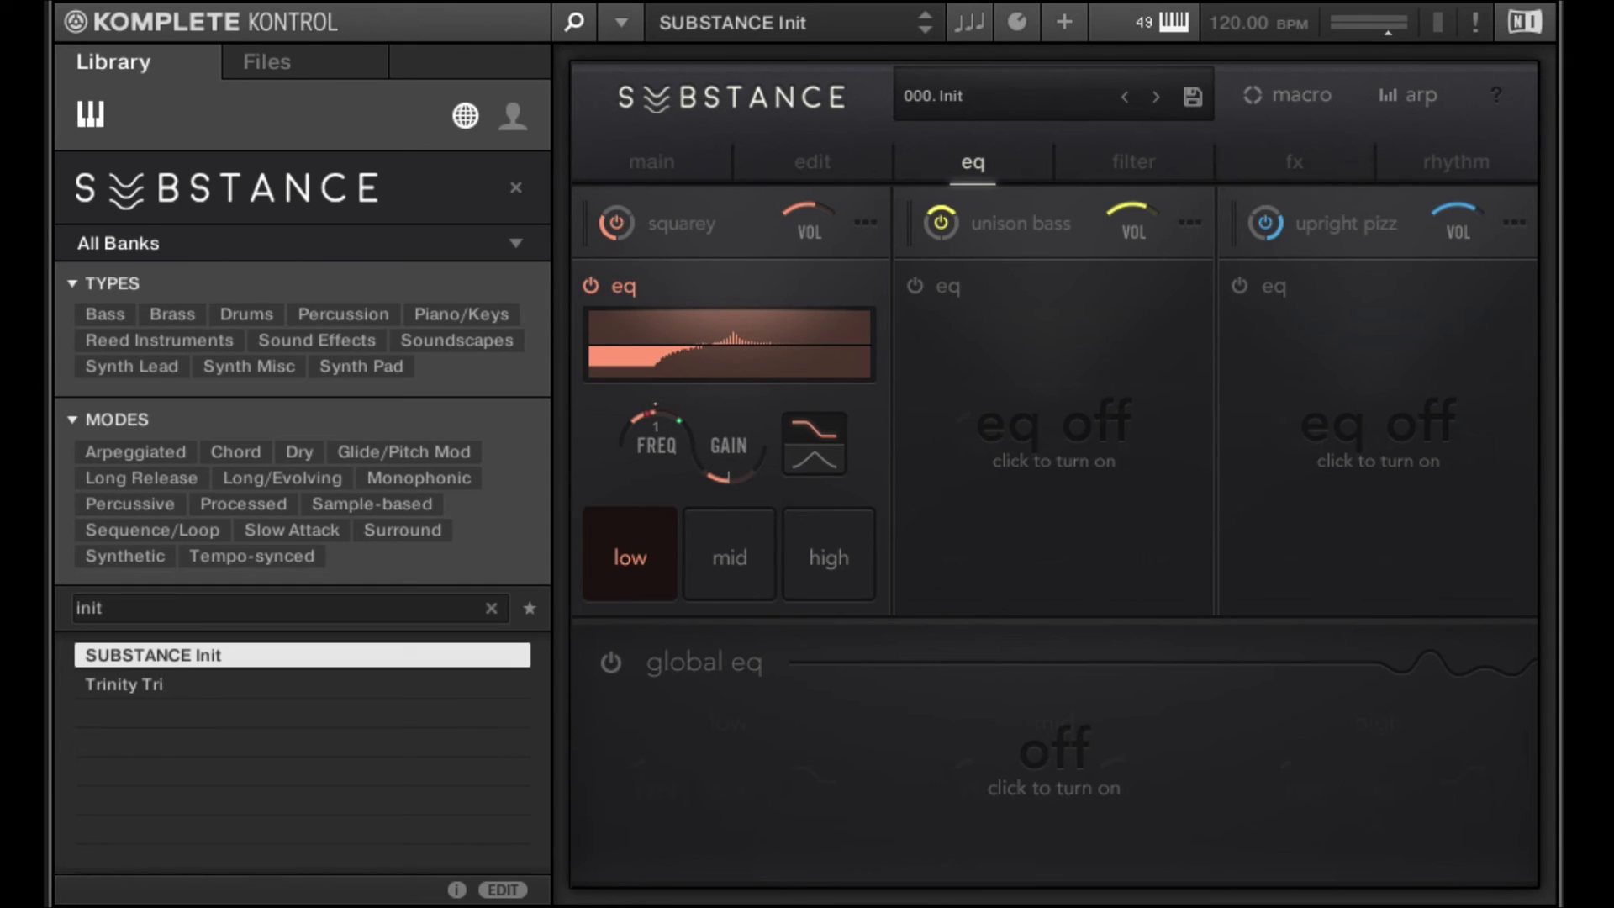
left_click(941, 223)
left_click(1264, 223)
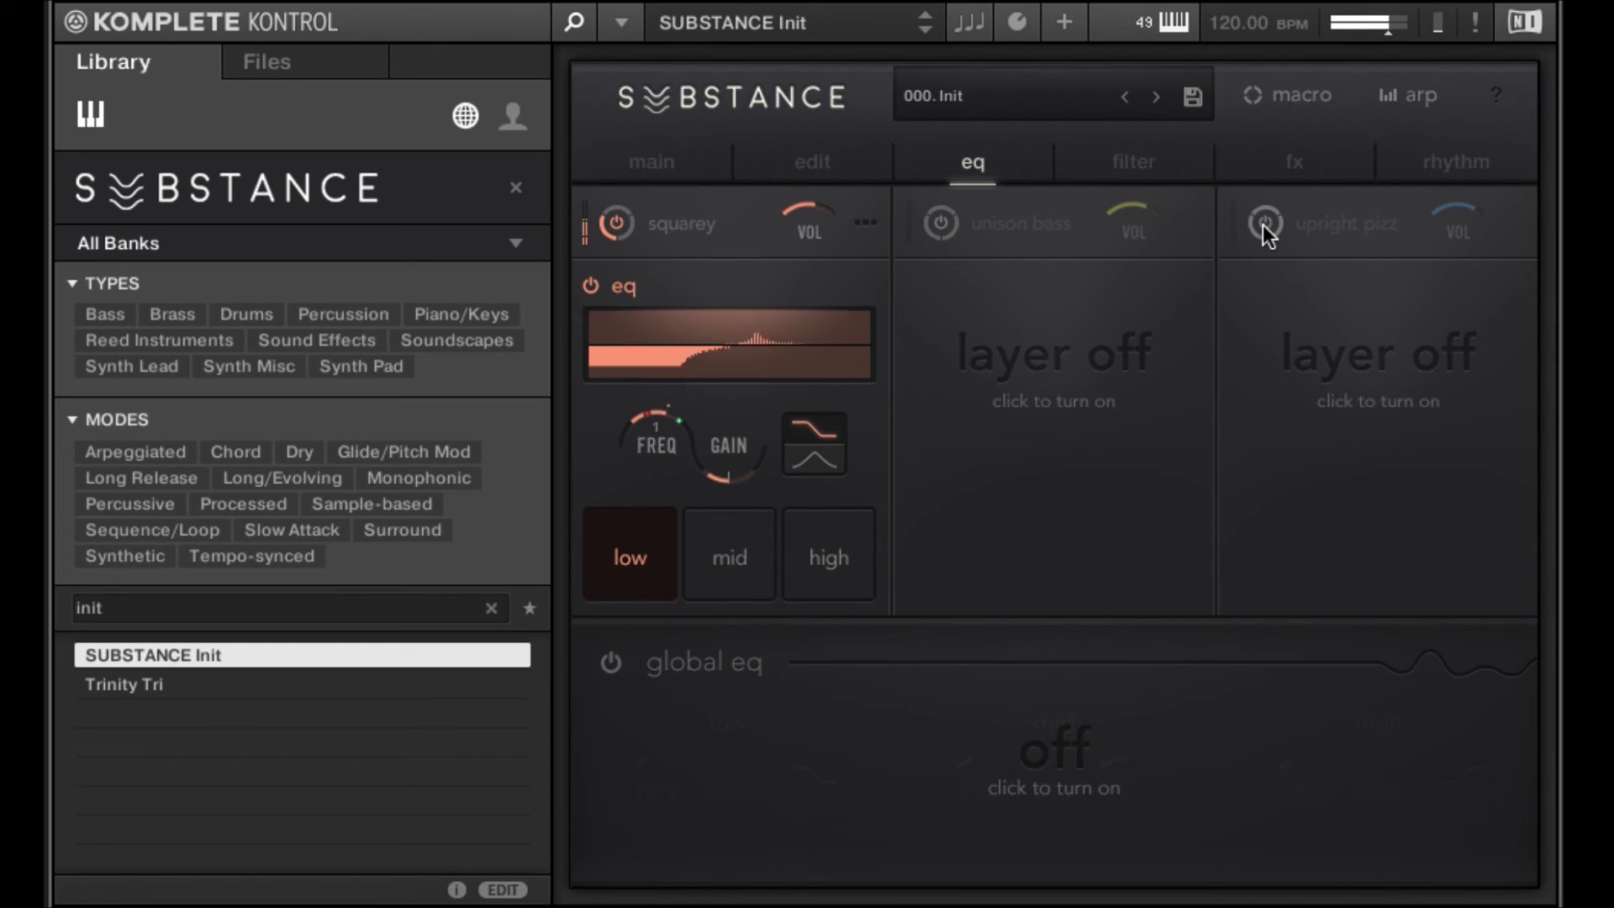
Switch the unison bass and upright pizz layers back on and return to the main output page
left_click(931, 223)
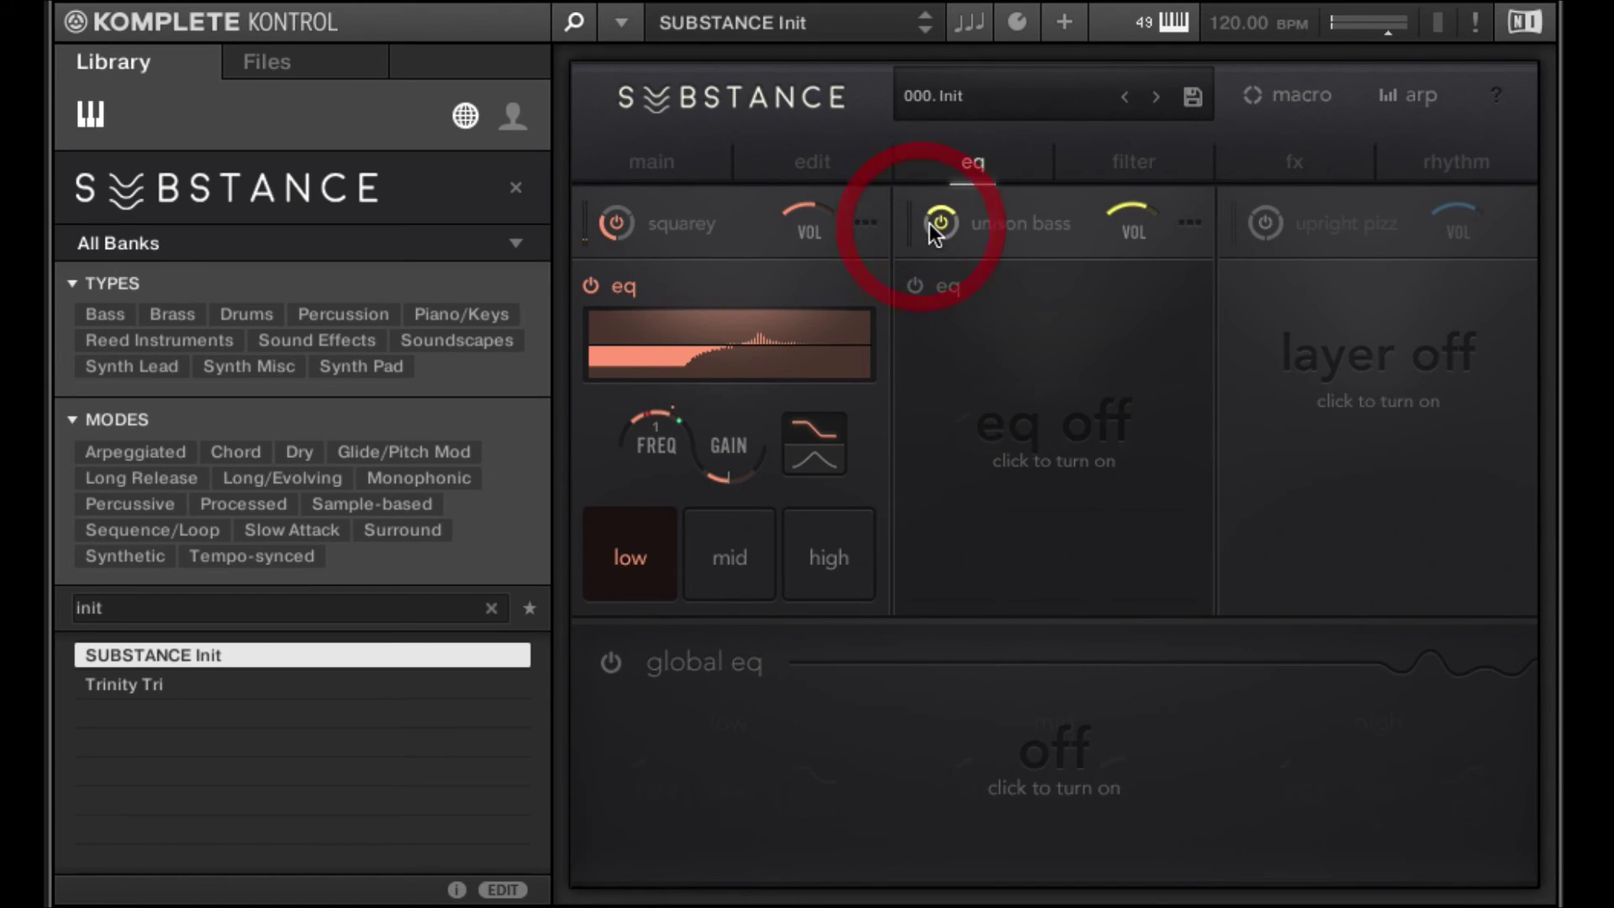
left_click(1265, 223)
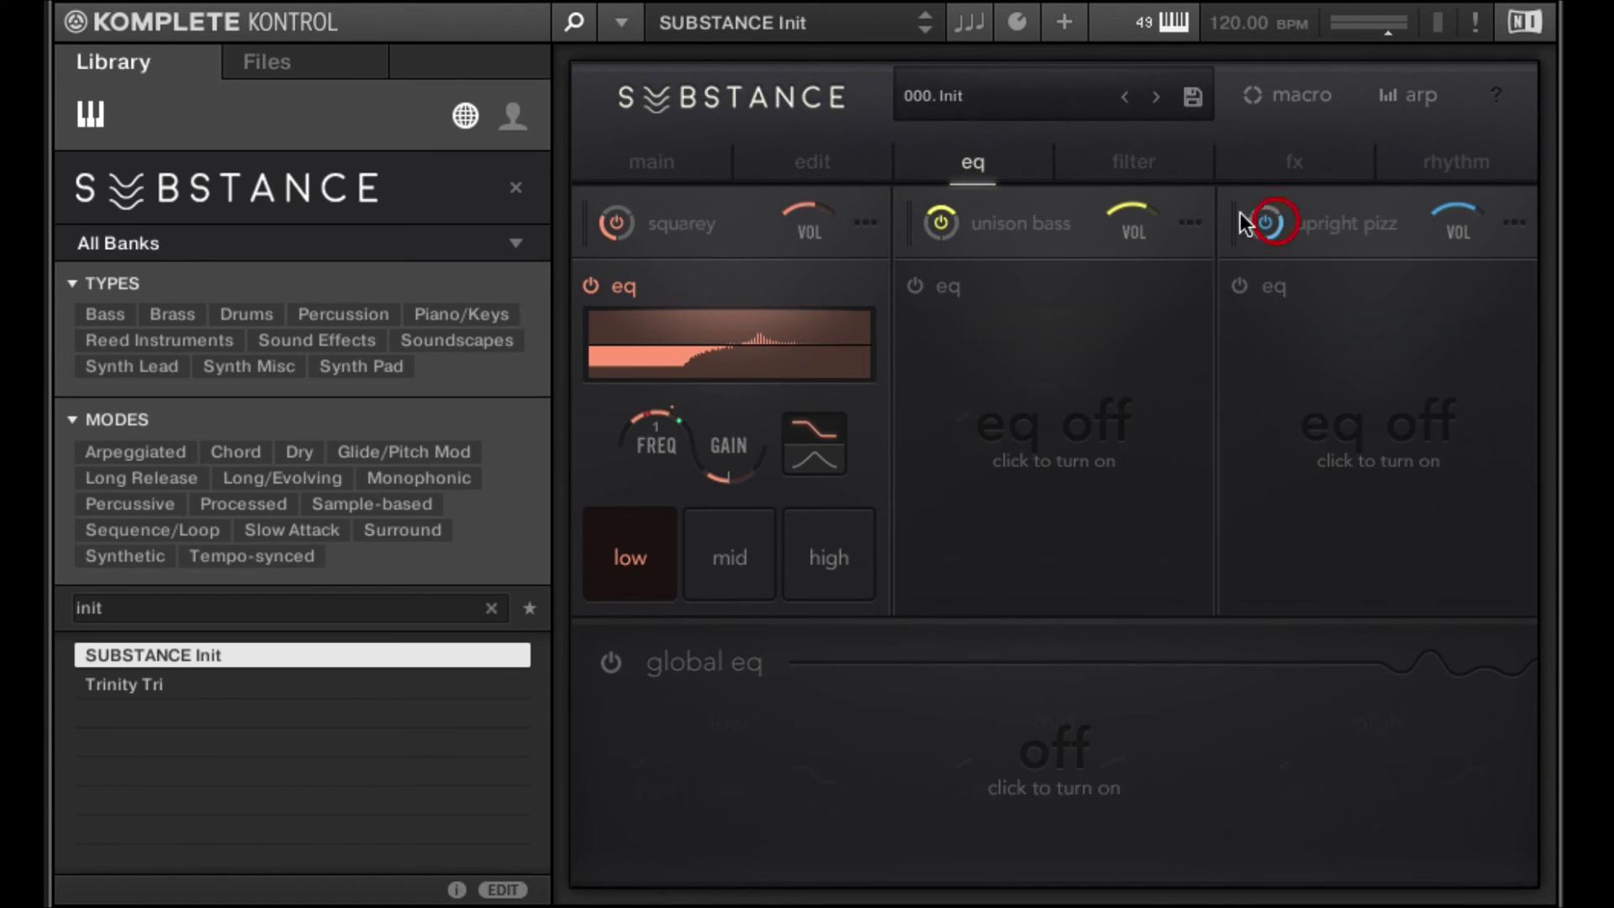
left_click(655, 158)
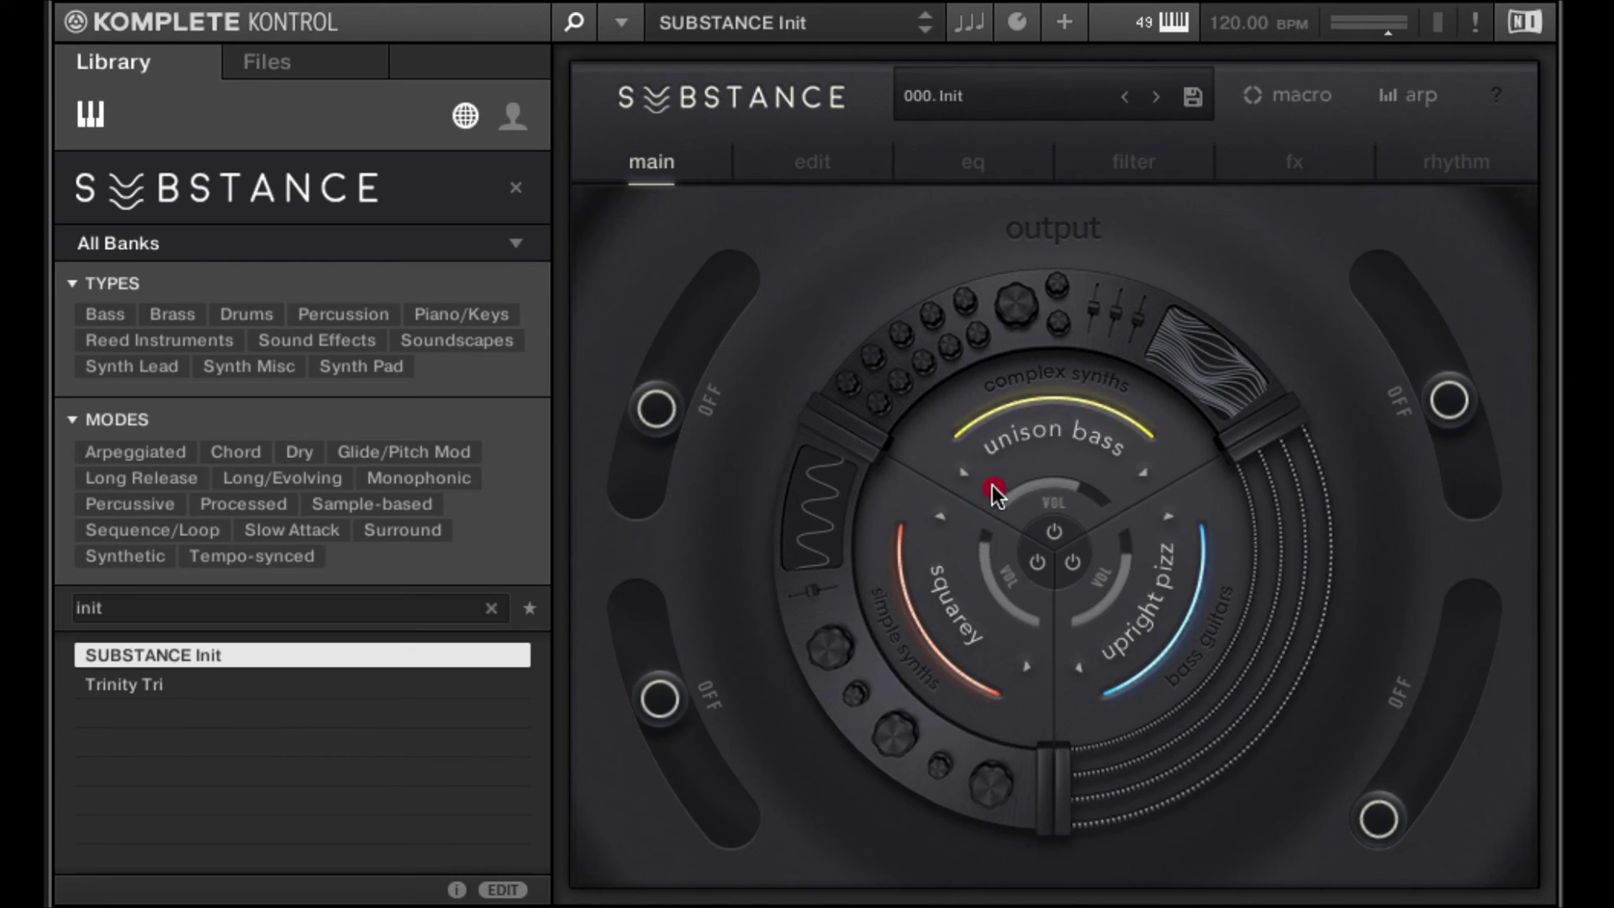
Lower the unison bass volume, name macro 1 FILTER, and select macro 2
left_click_drag(1006, 476, 1019, 525)
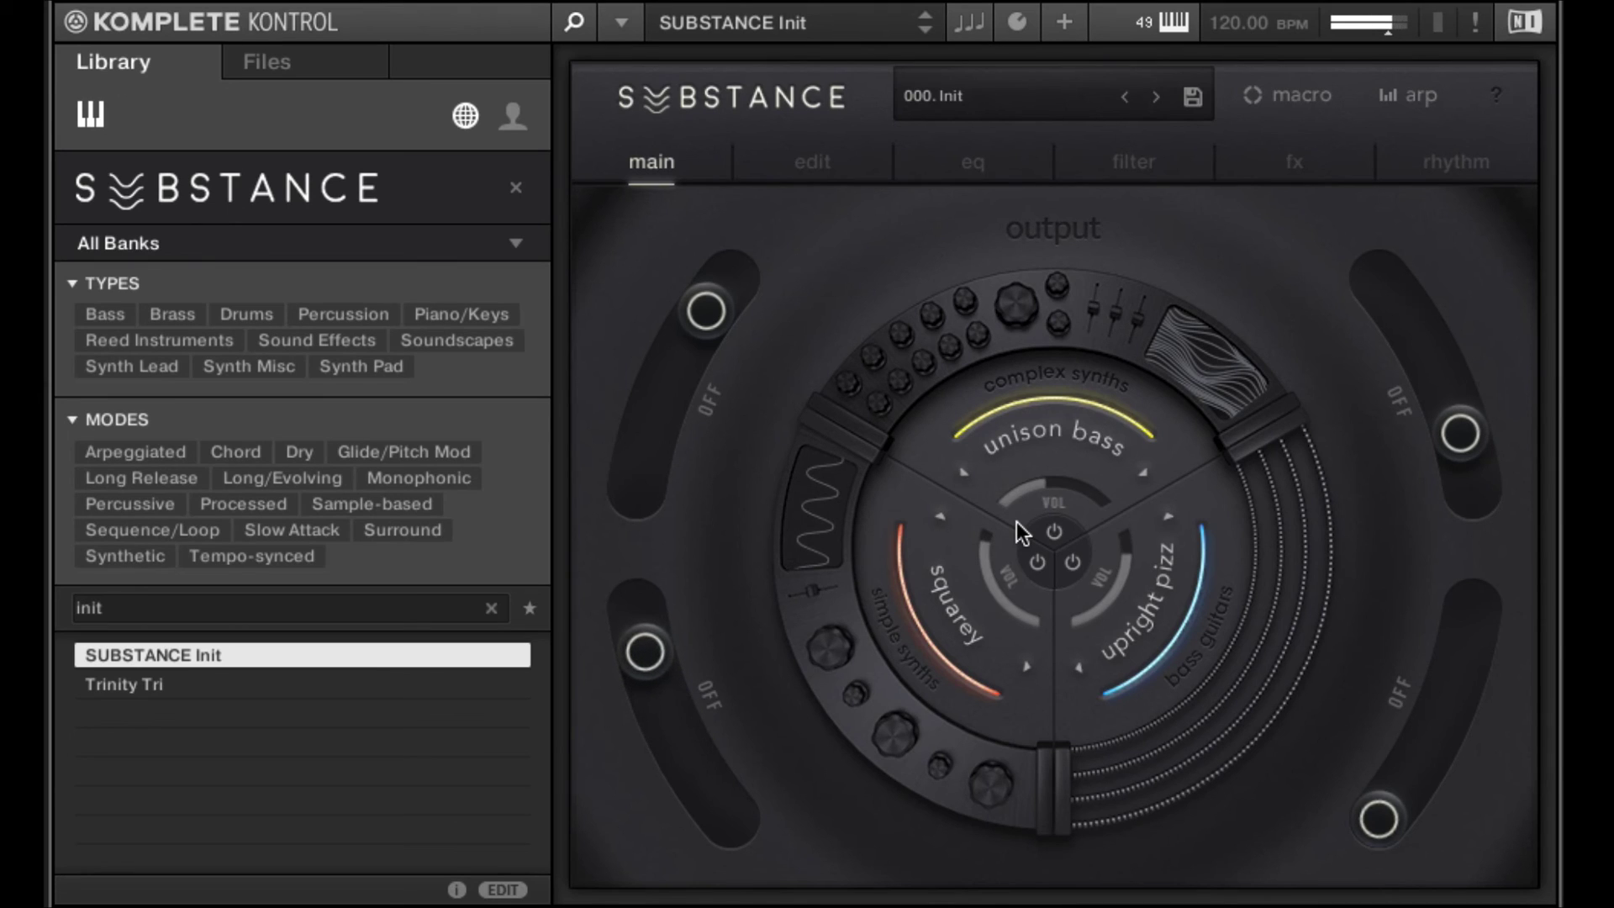
left_click(1293, 75)
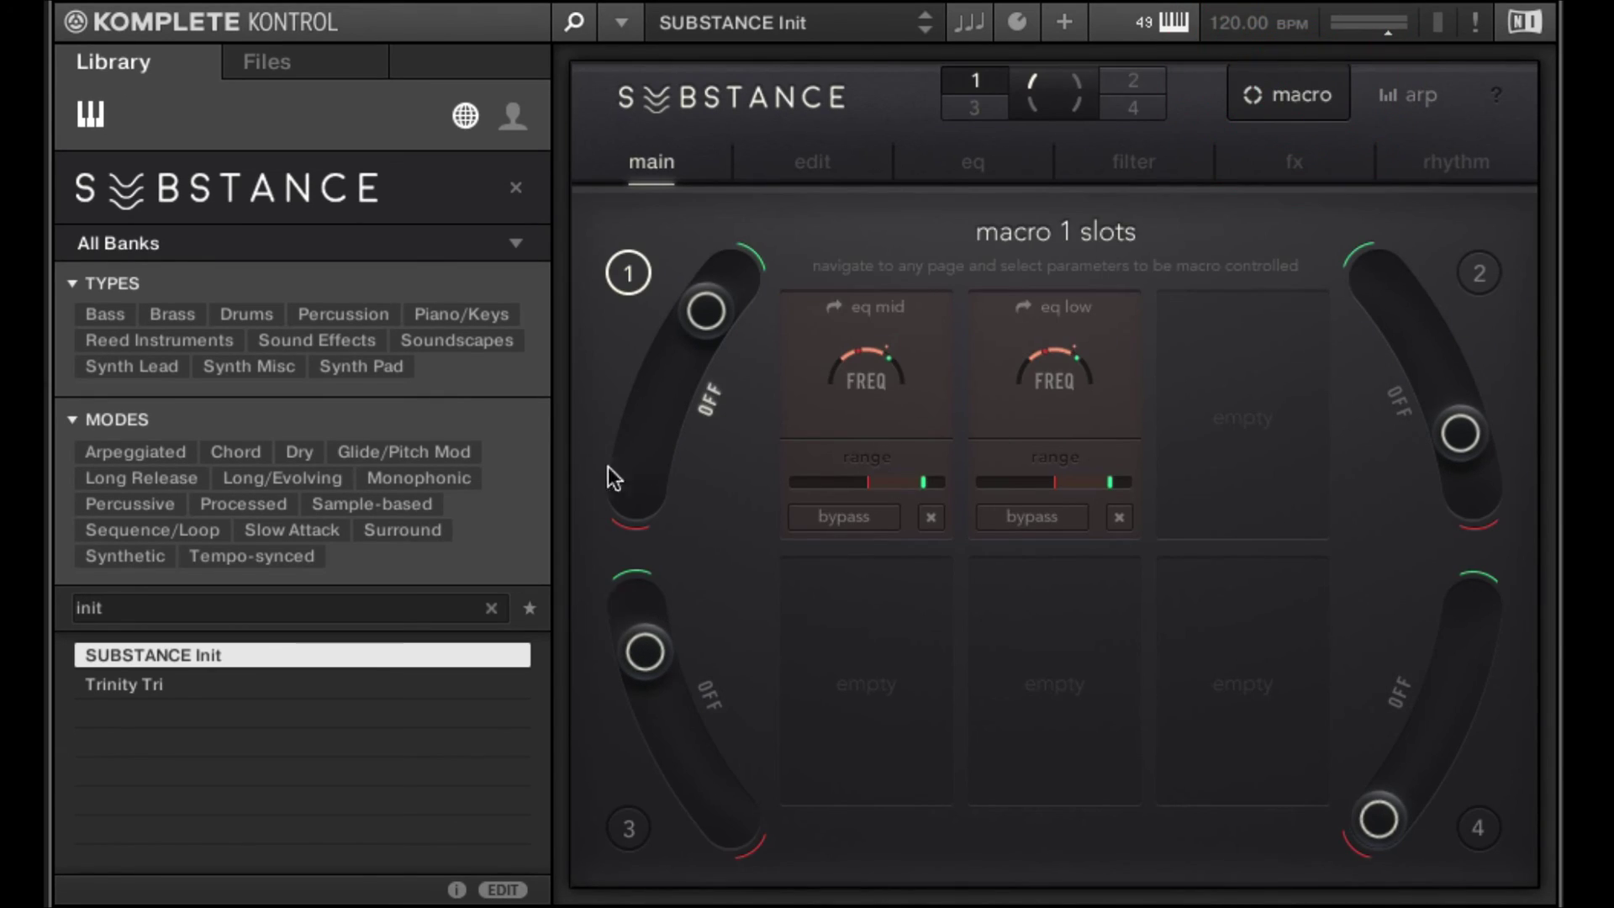
left_click(713, 410)
left_click(716, 420)
left_click(721, 402)
left_click(795, 328)
left_click(1482, 274)
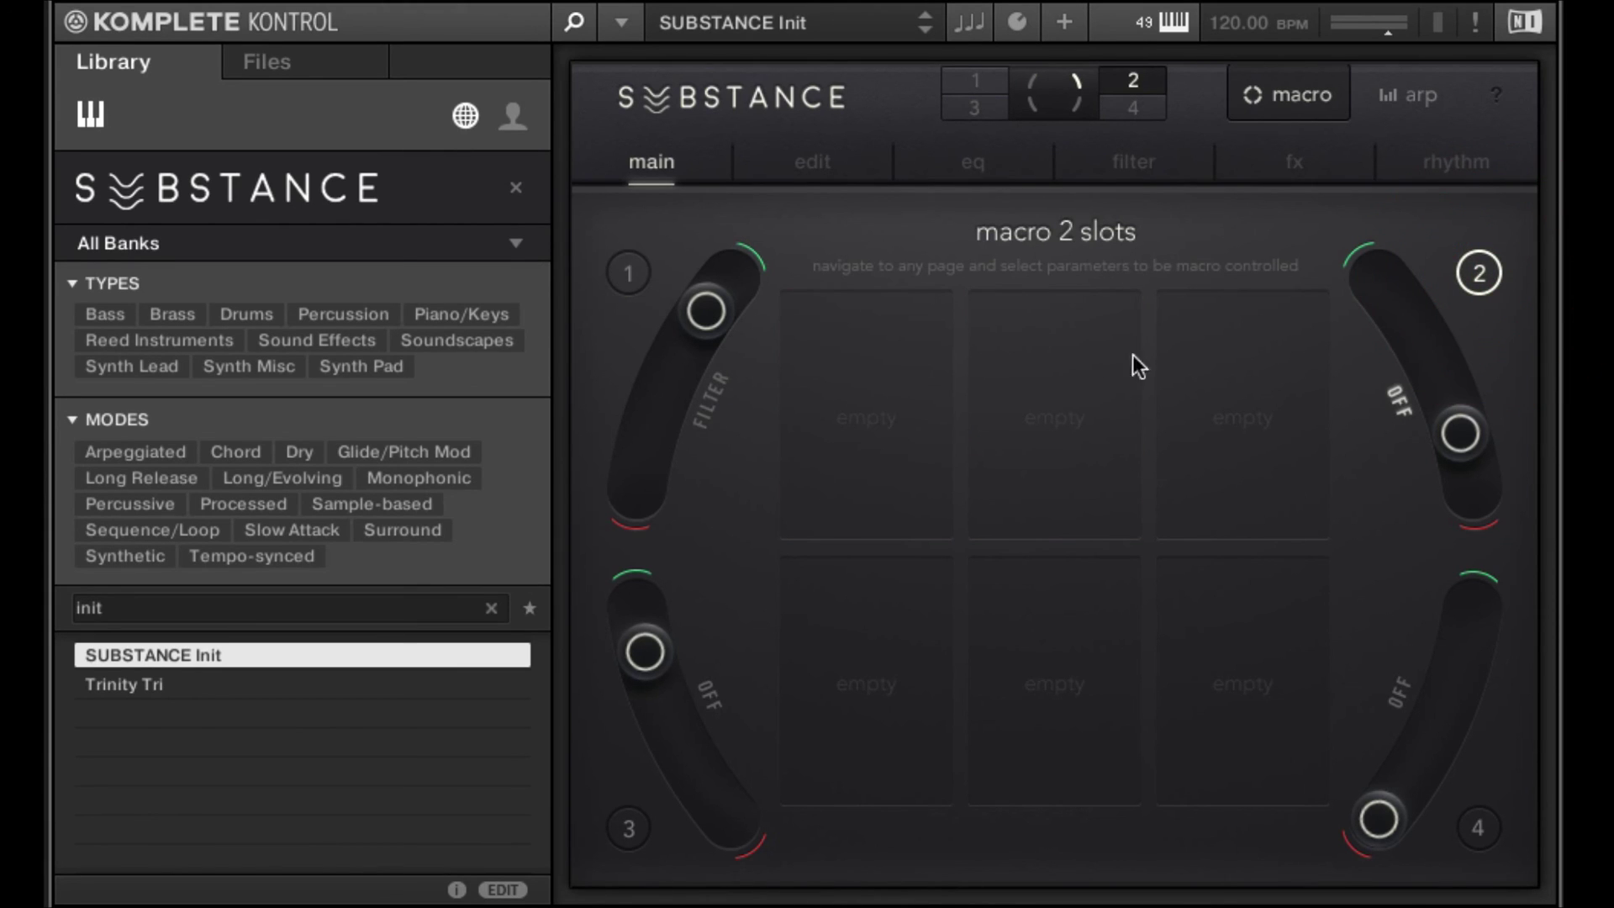
On the edit page, assign the squarey, unison bass and upright pizz attack knobs to macro 4
left_click(812, 162)
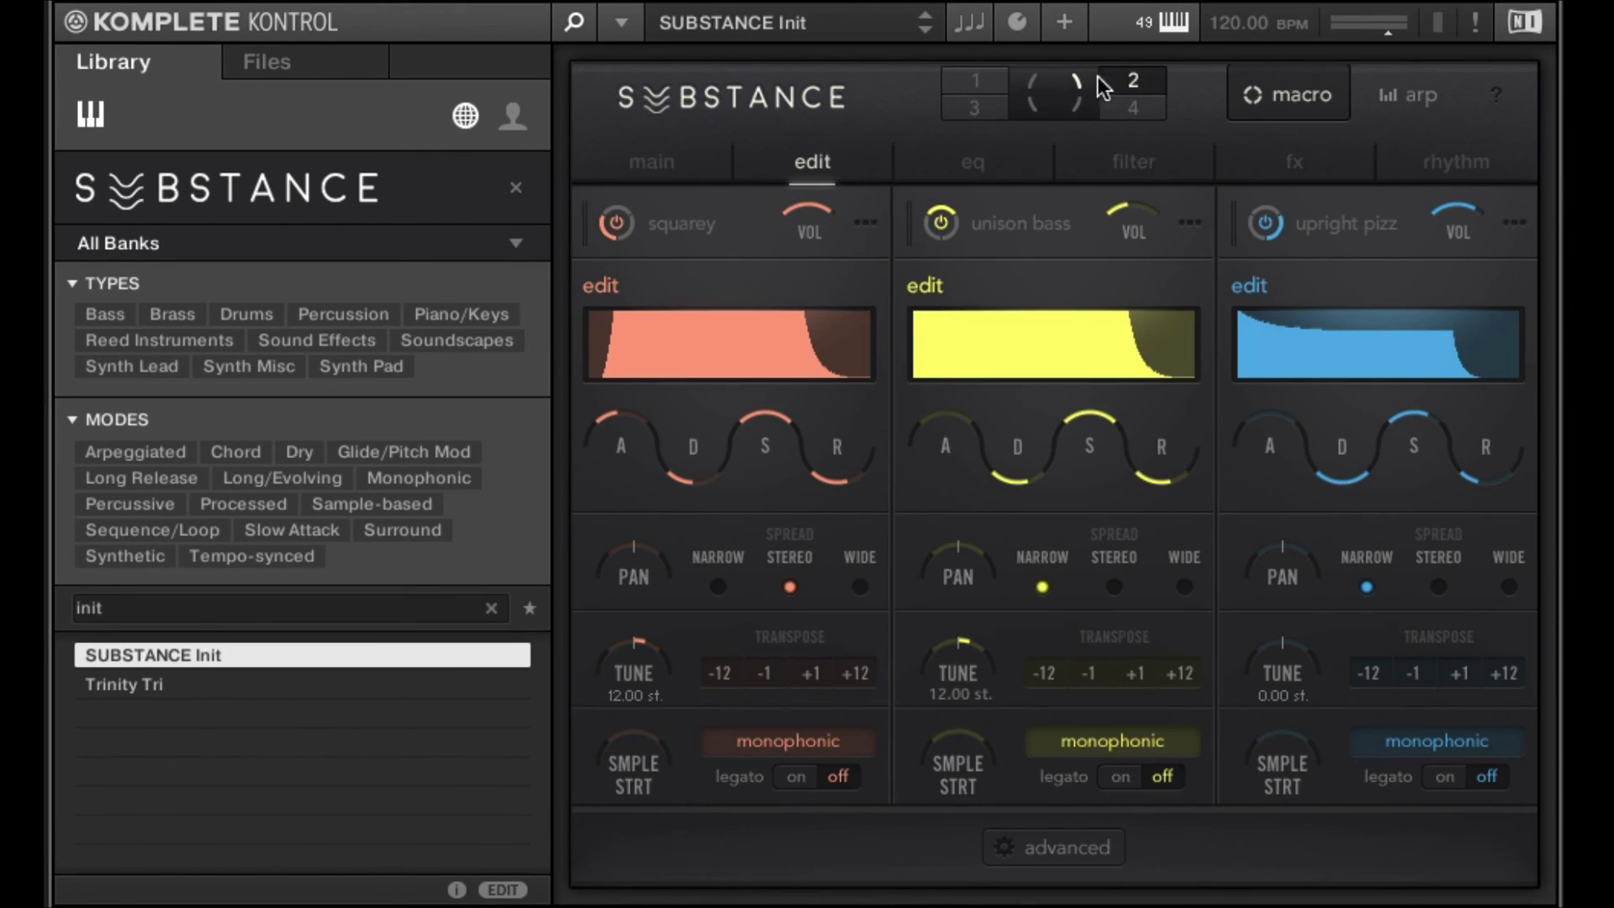
left_click(1133, 107)
mouse_move(635, 446)
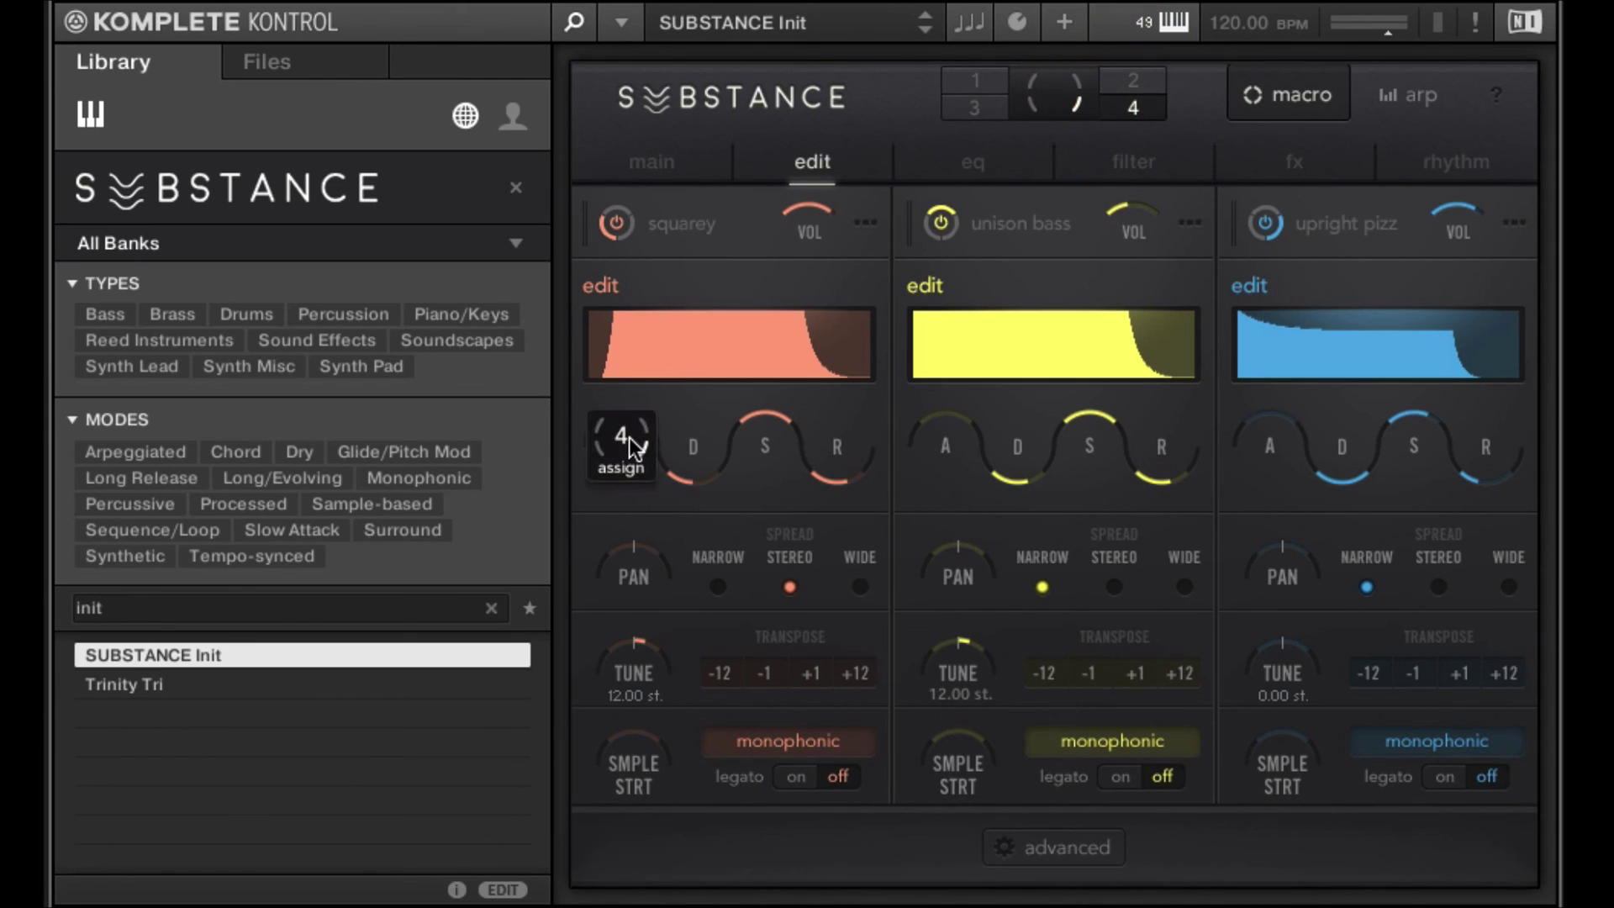
mouse_move(608, 445)
left_mouse_down()
mouse_move(621, 487)
mouse_move(620, 457)
left_mouse_up()
left_click_drag(947, 442, 944, 457)
mouse_move(1318, 450)
left_click_drag(1269, 446, 1259, 458)
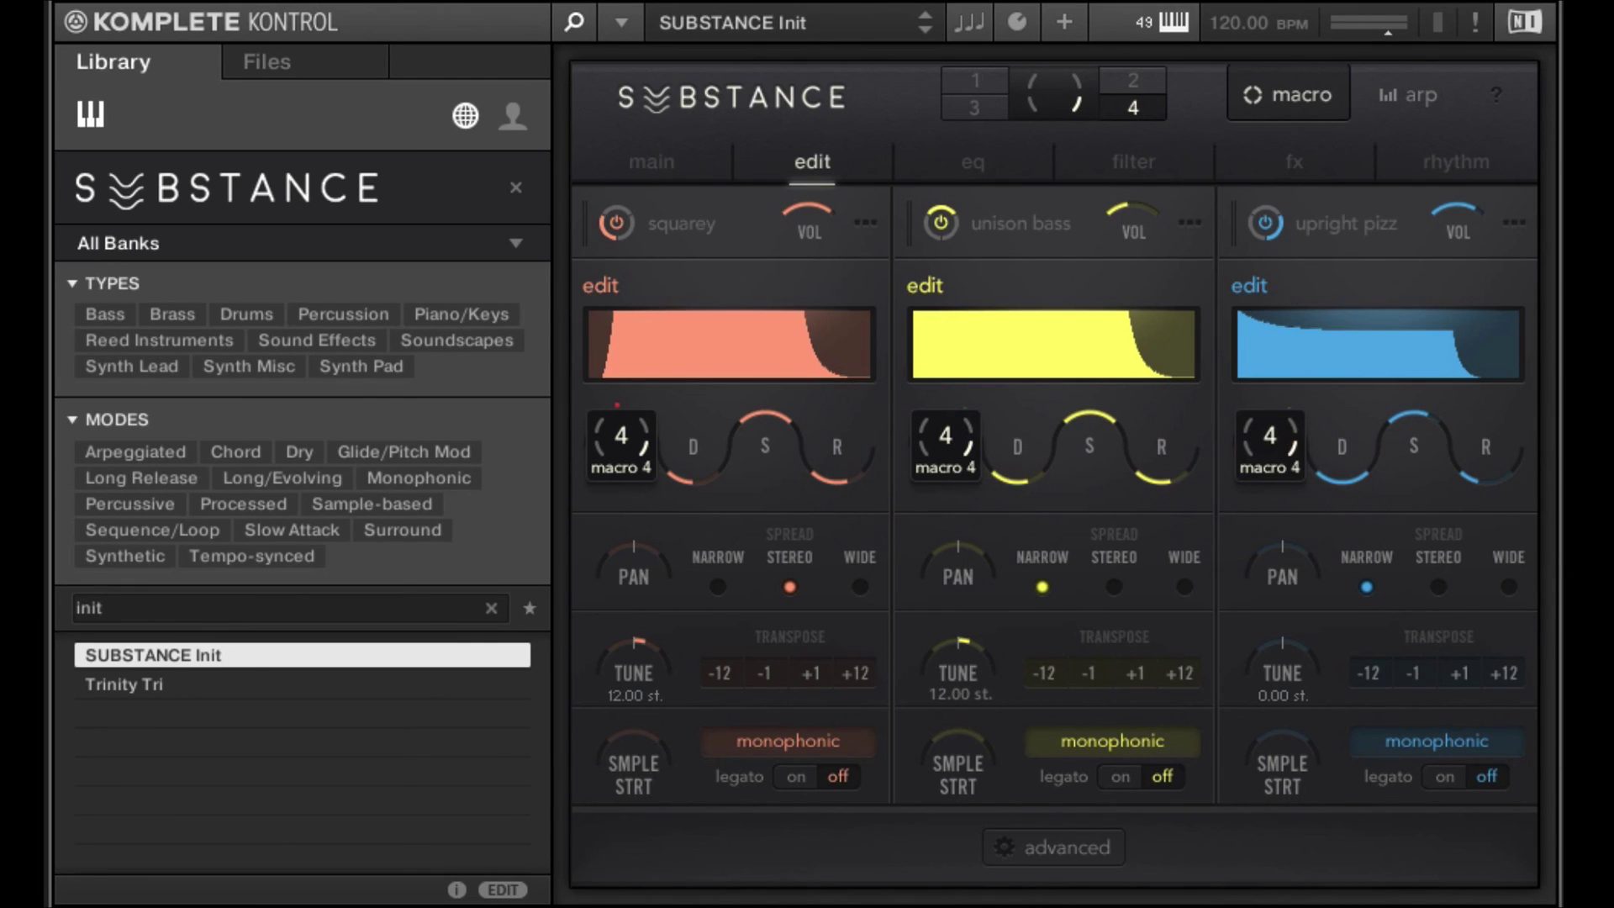
Narrow macro 4's range on the unison bass, upright pizz and squarey attack slots
left_click(653, 167)
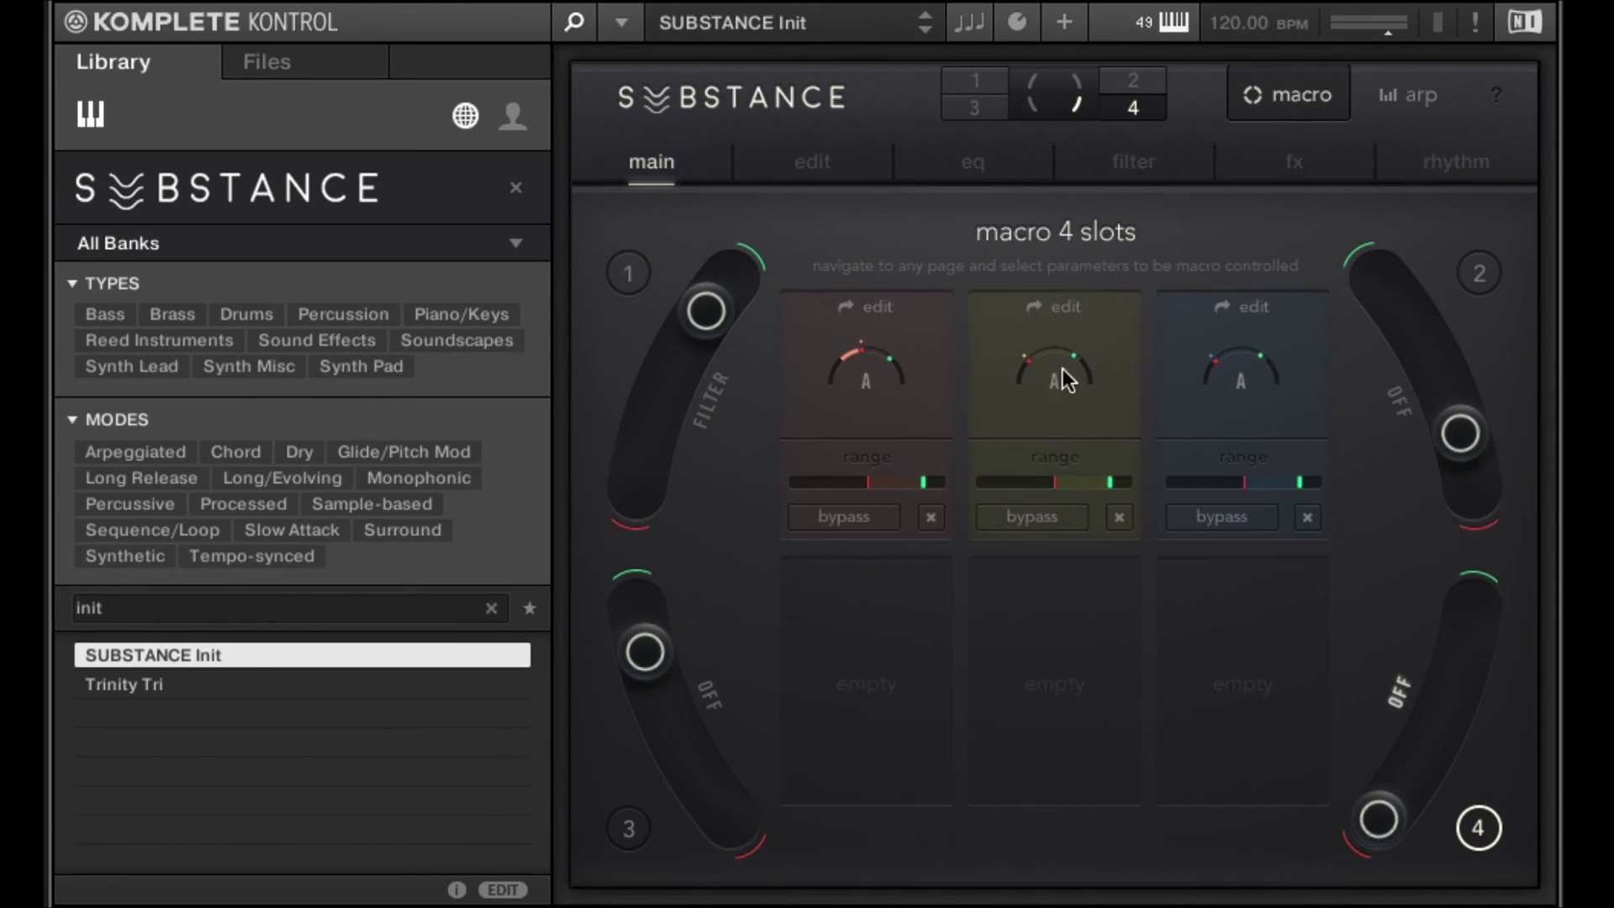
left_click(784, 769)
left_click(861, 498)
left_click(1046, 562)
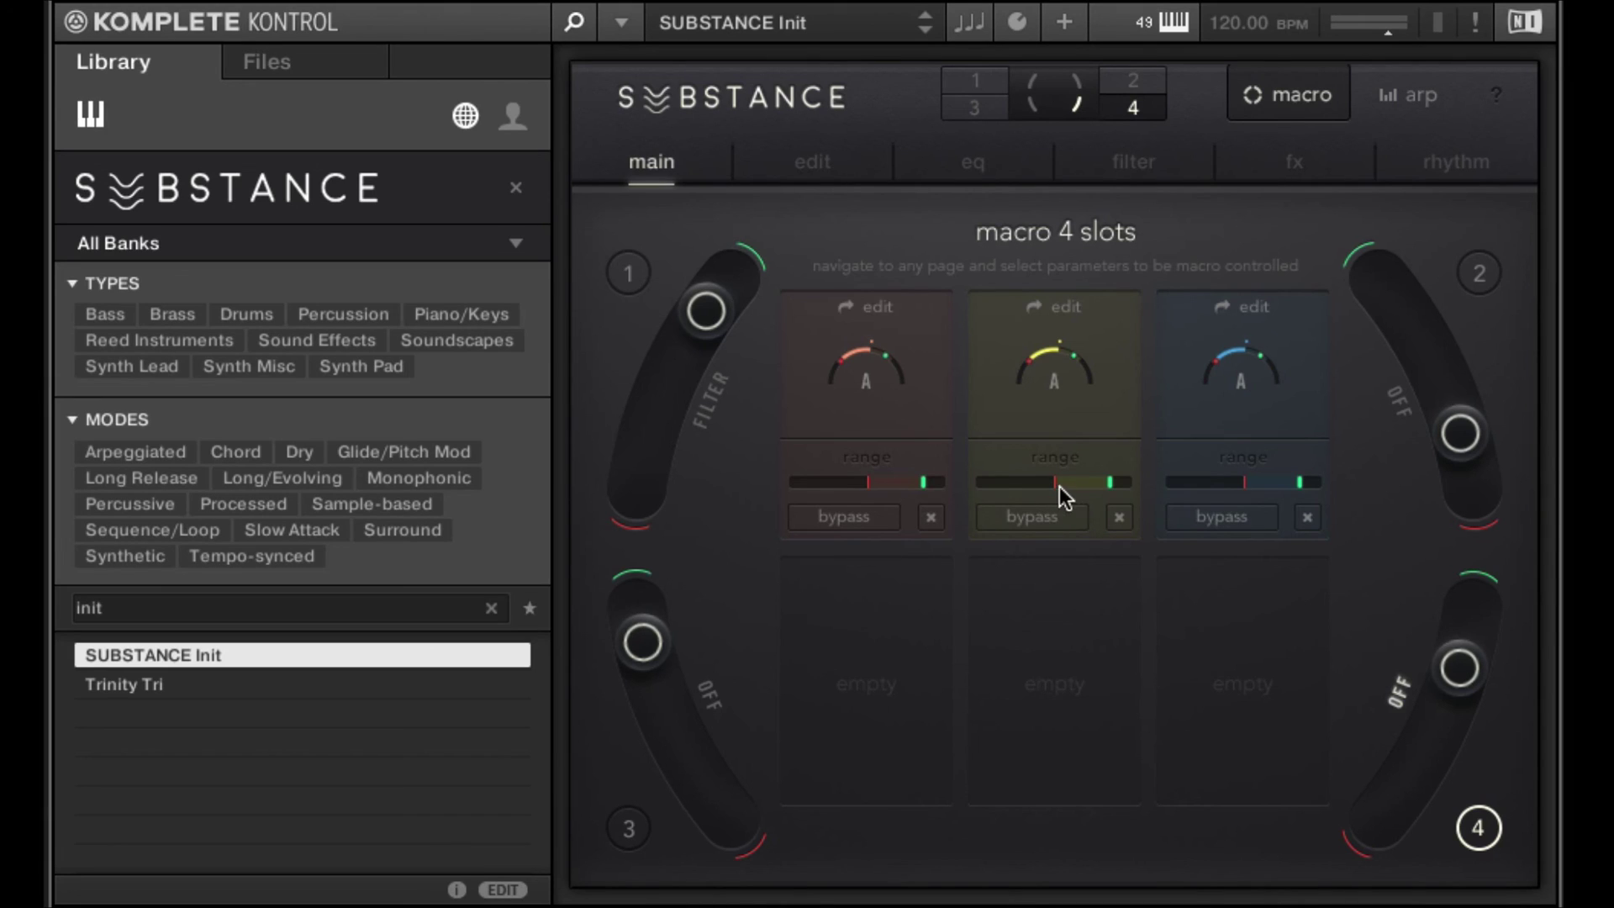
mouse_move(1054, 486)
left_mouse_down()
mouse_move(972, 491)
mouse_move(1036, 491)
left_mouse_up()
left_click_drag(1244, 484, 1166, 486)
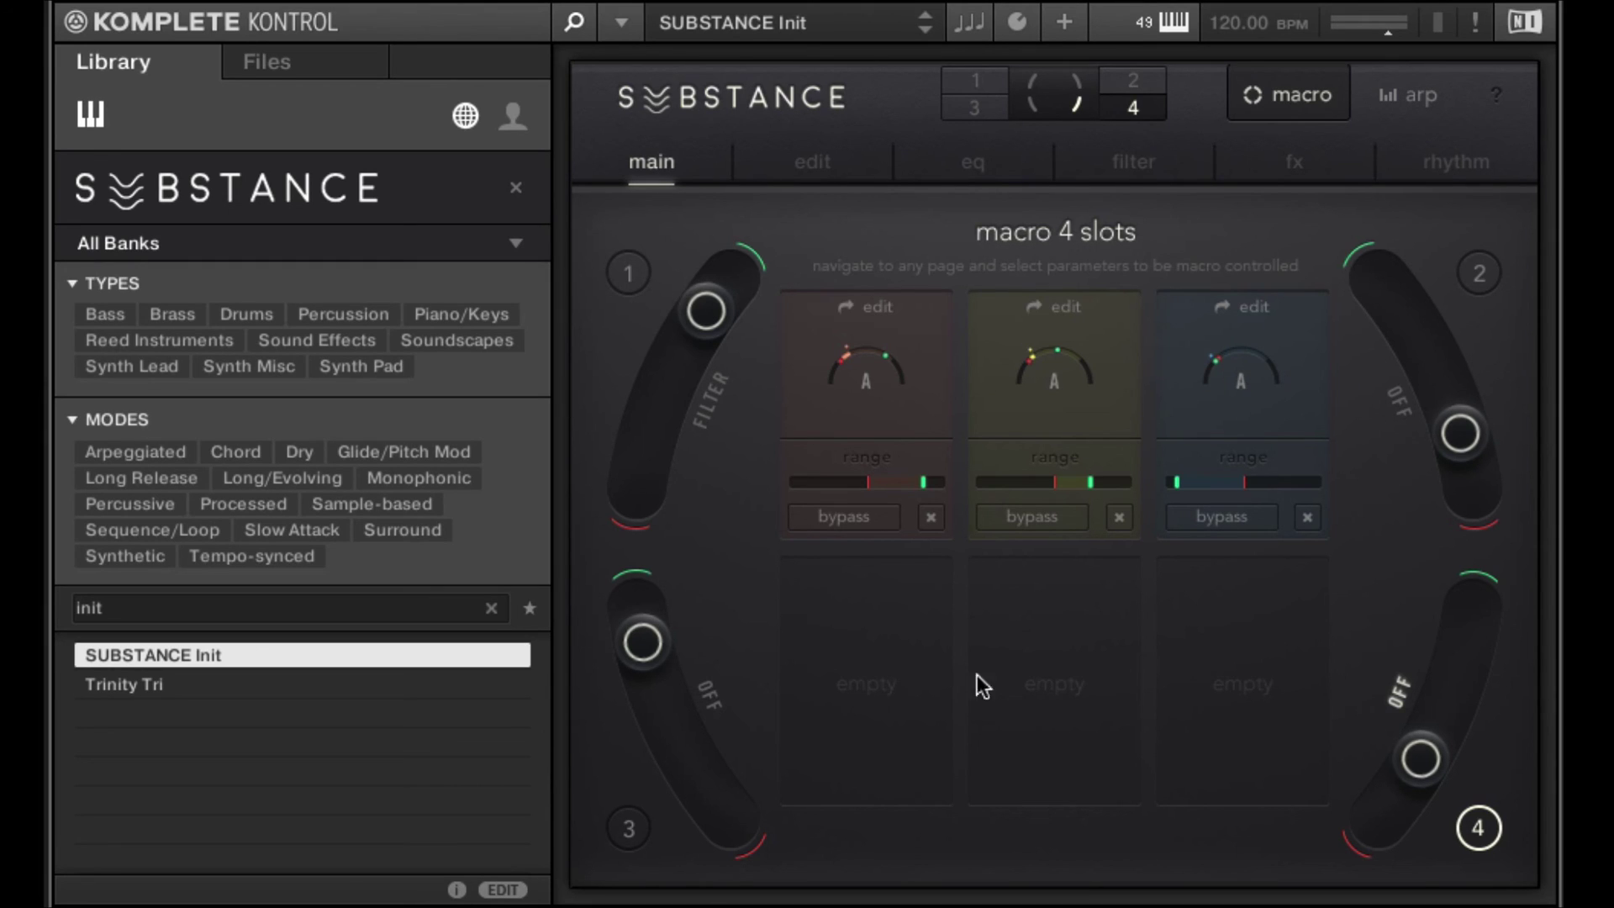
left_click_drag(886, 482, 807, 473)
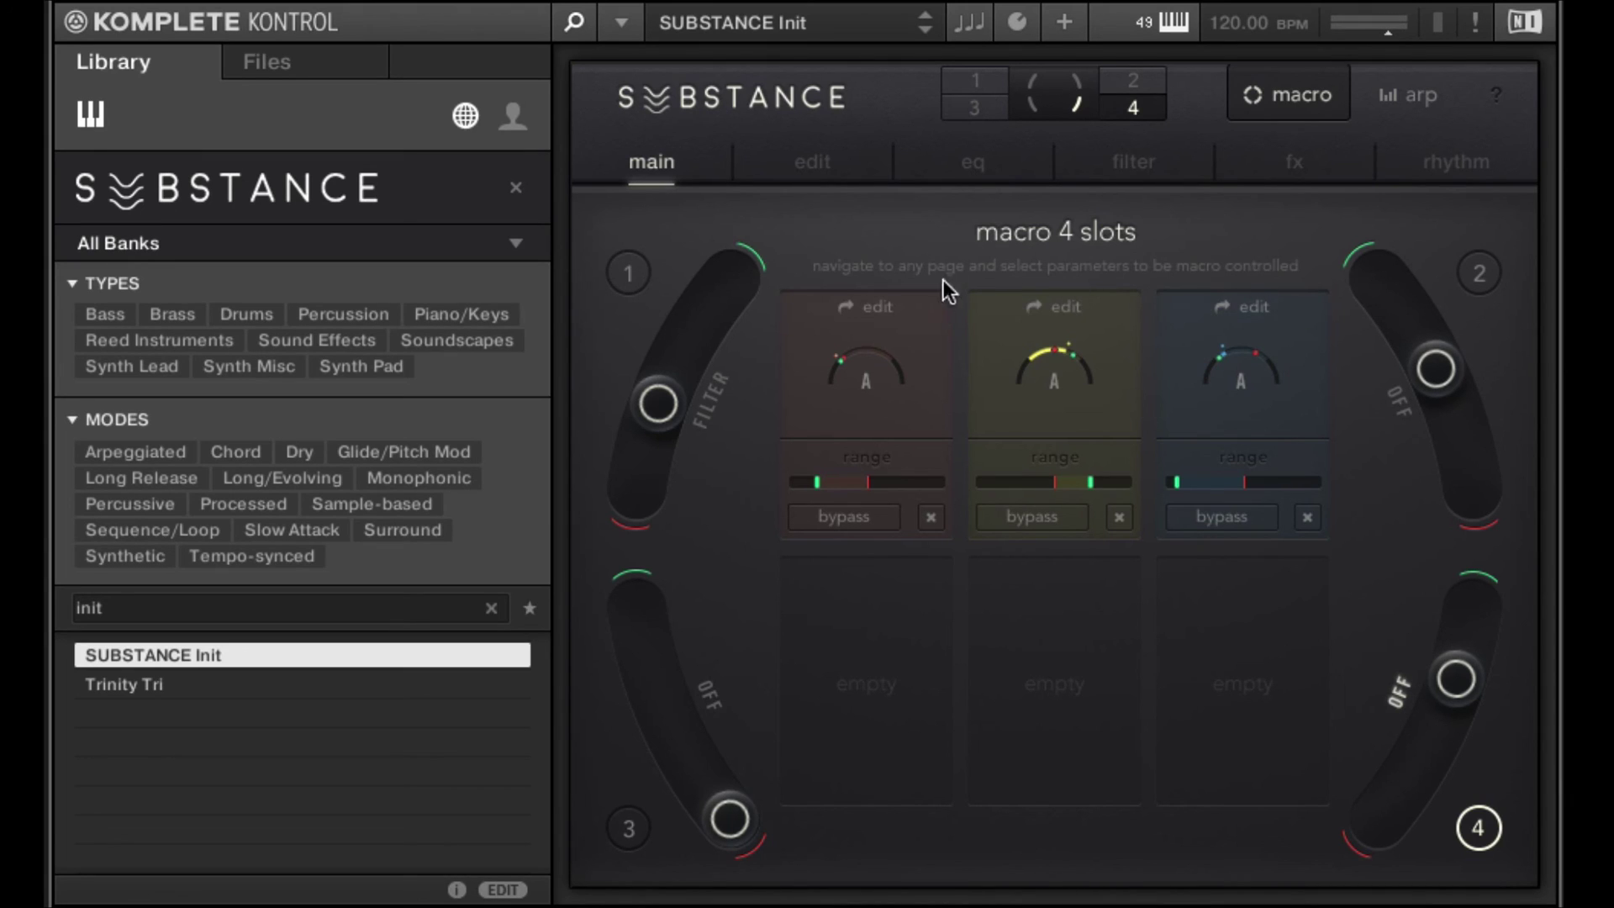
Bypass and remove all three macro 4 attack slots, then exit back to the output page
left_click(861, 526)
left_click(1061, 523)
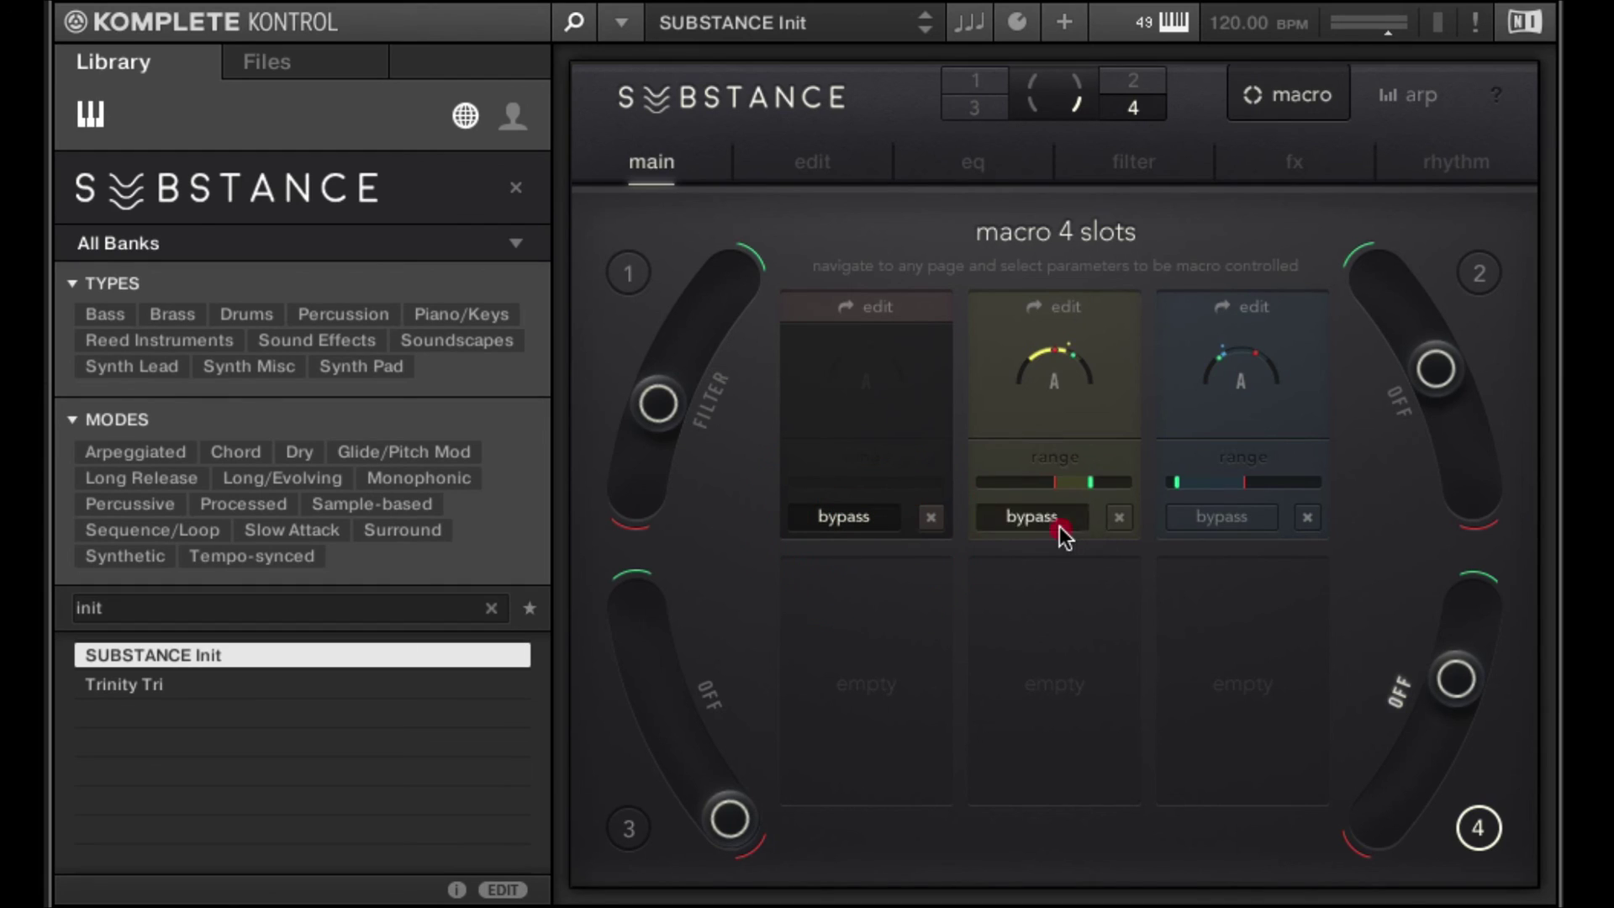
left_click(1307, 518)
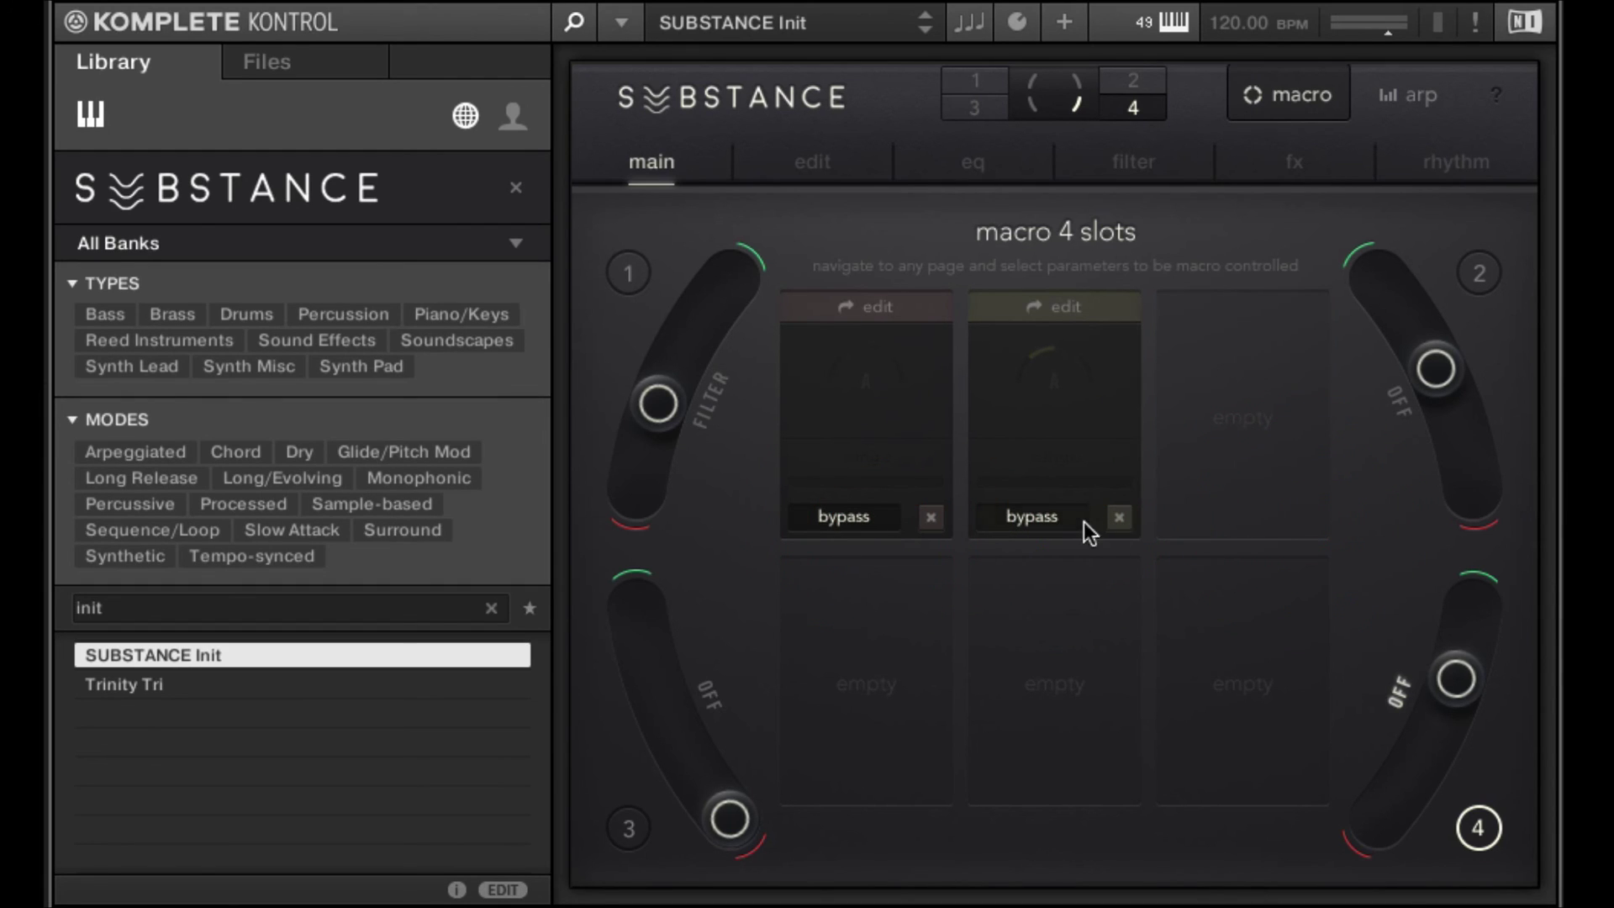
left_click(1119, 517)
left_click(930, 518)
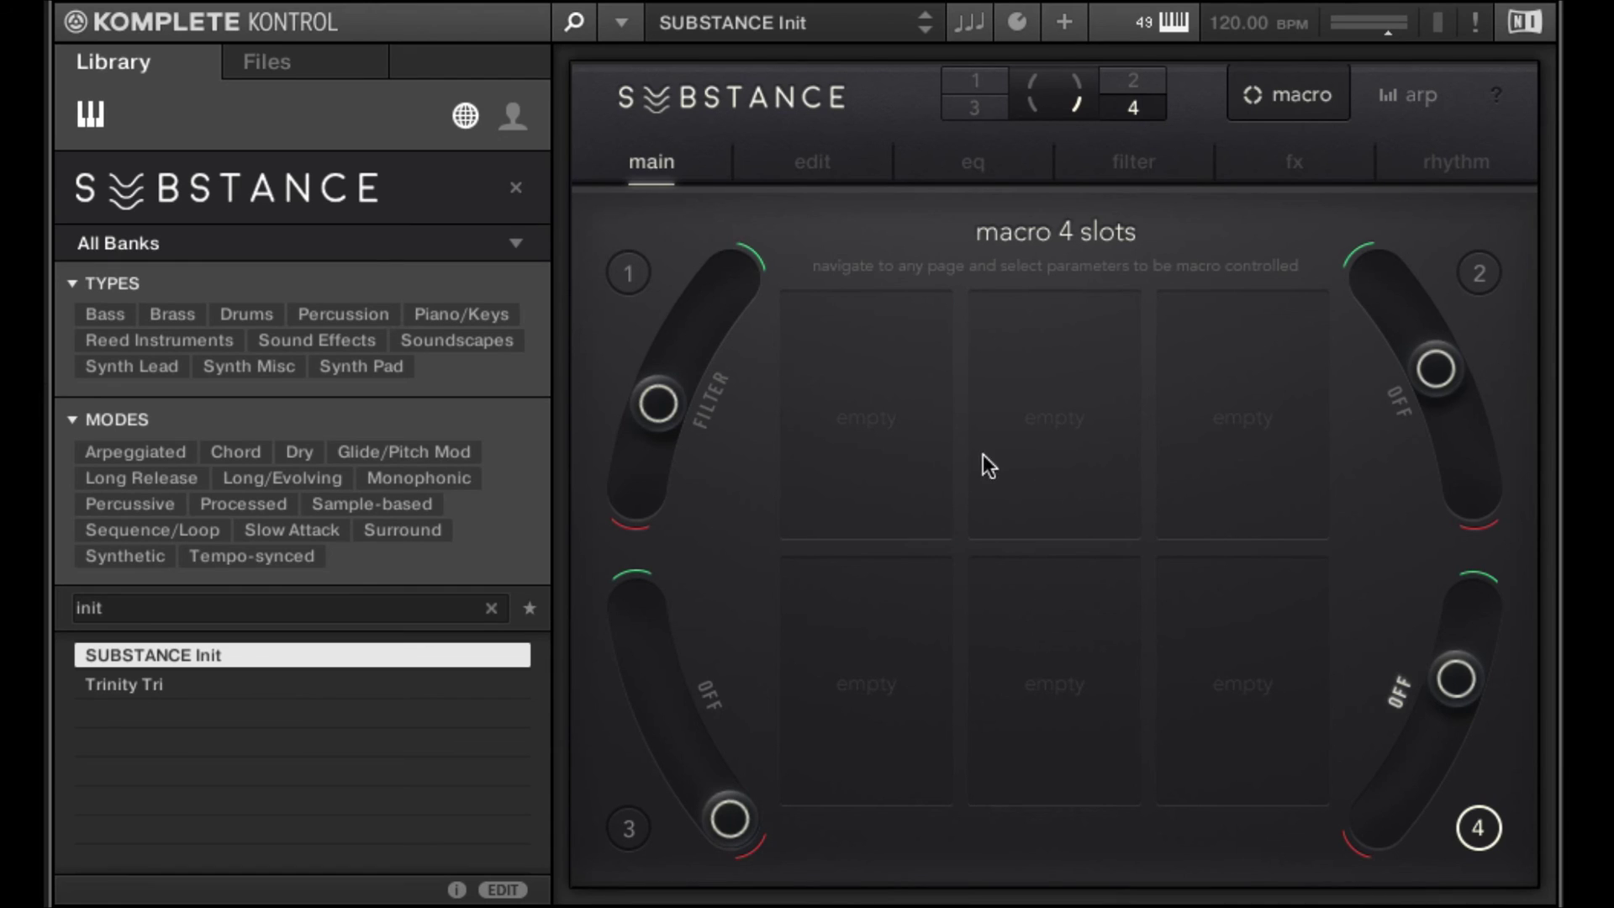
left_click(1346, 88)
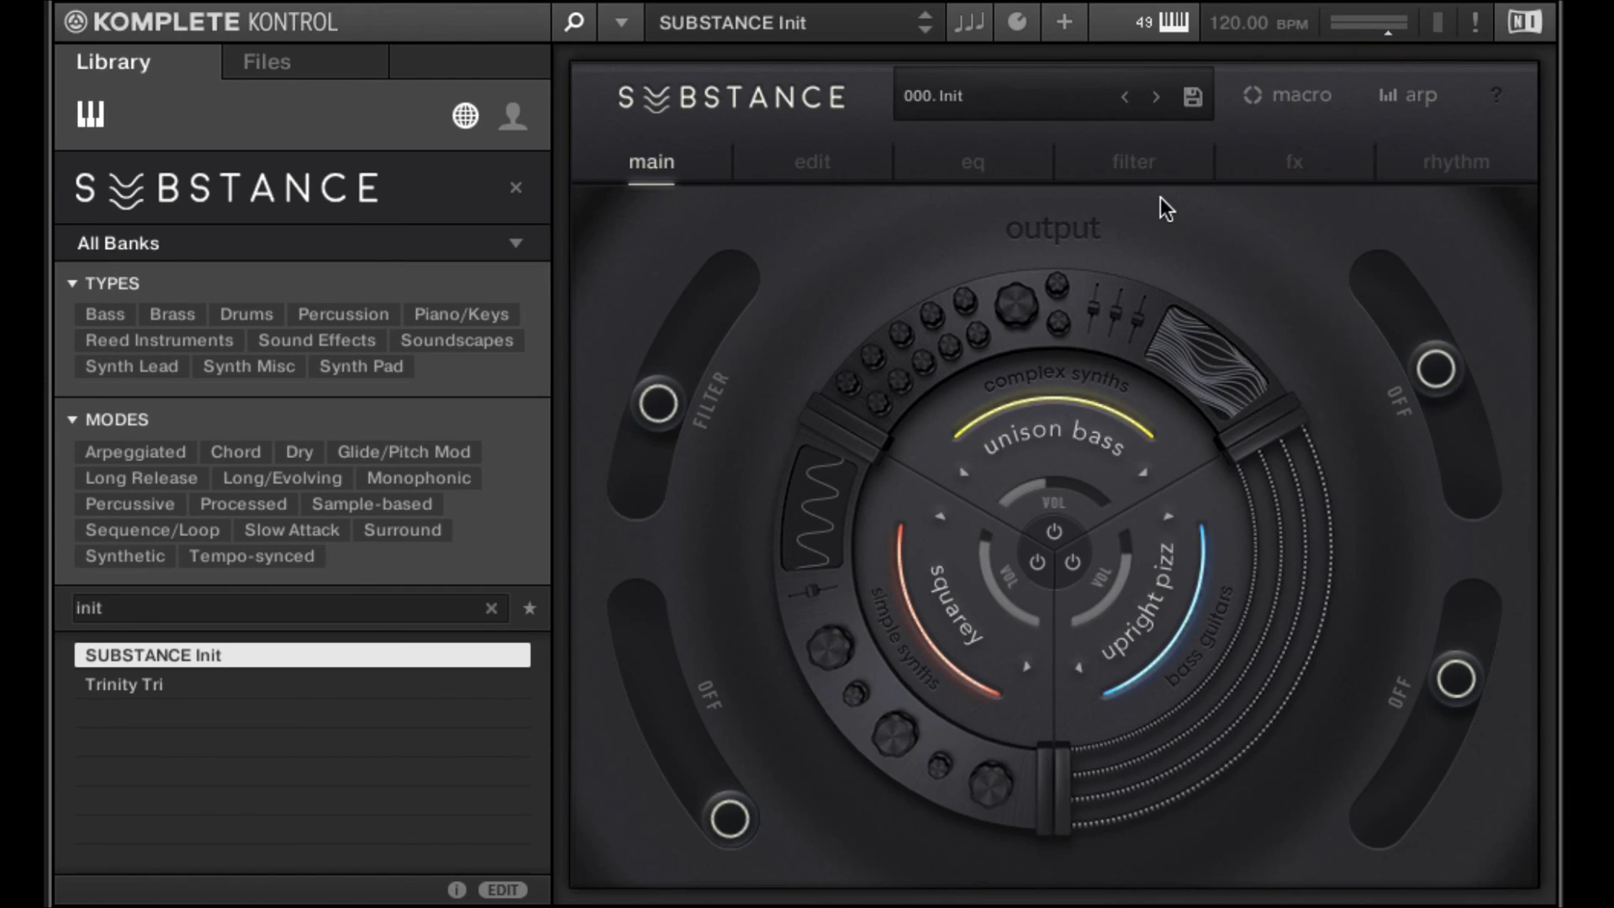